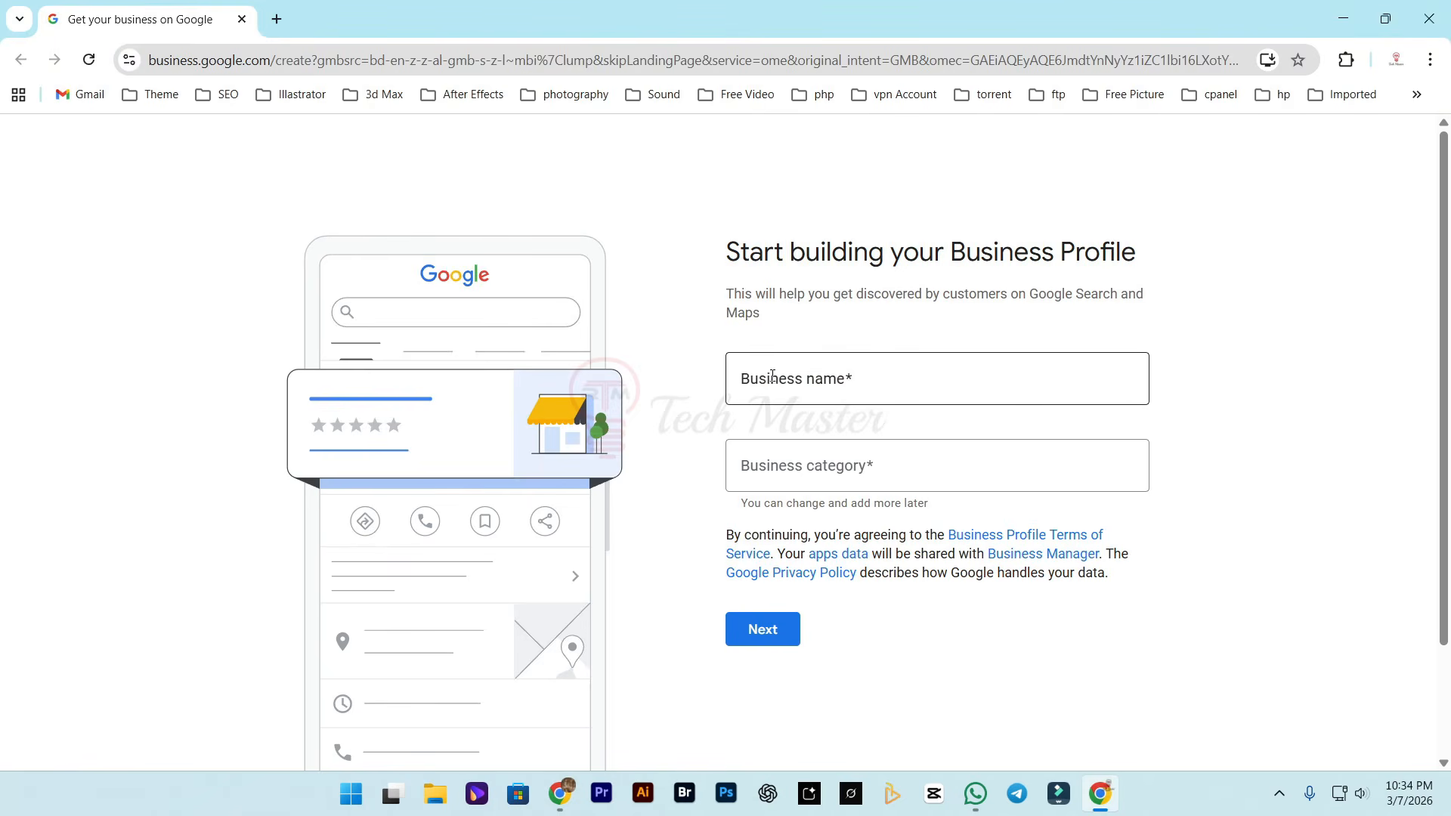
Enter 'truganic food' as the business name with category Restaurant and continue.
{"action": "left_click", "coordinate": [837, 382]}
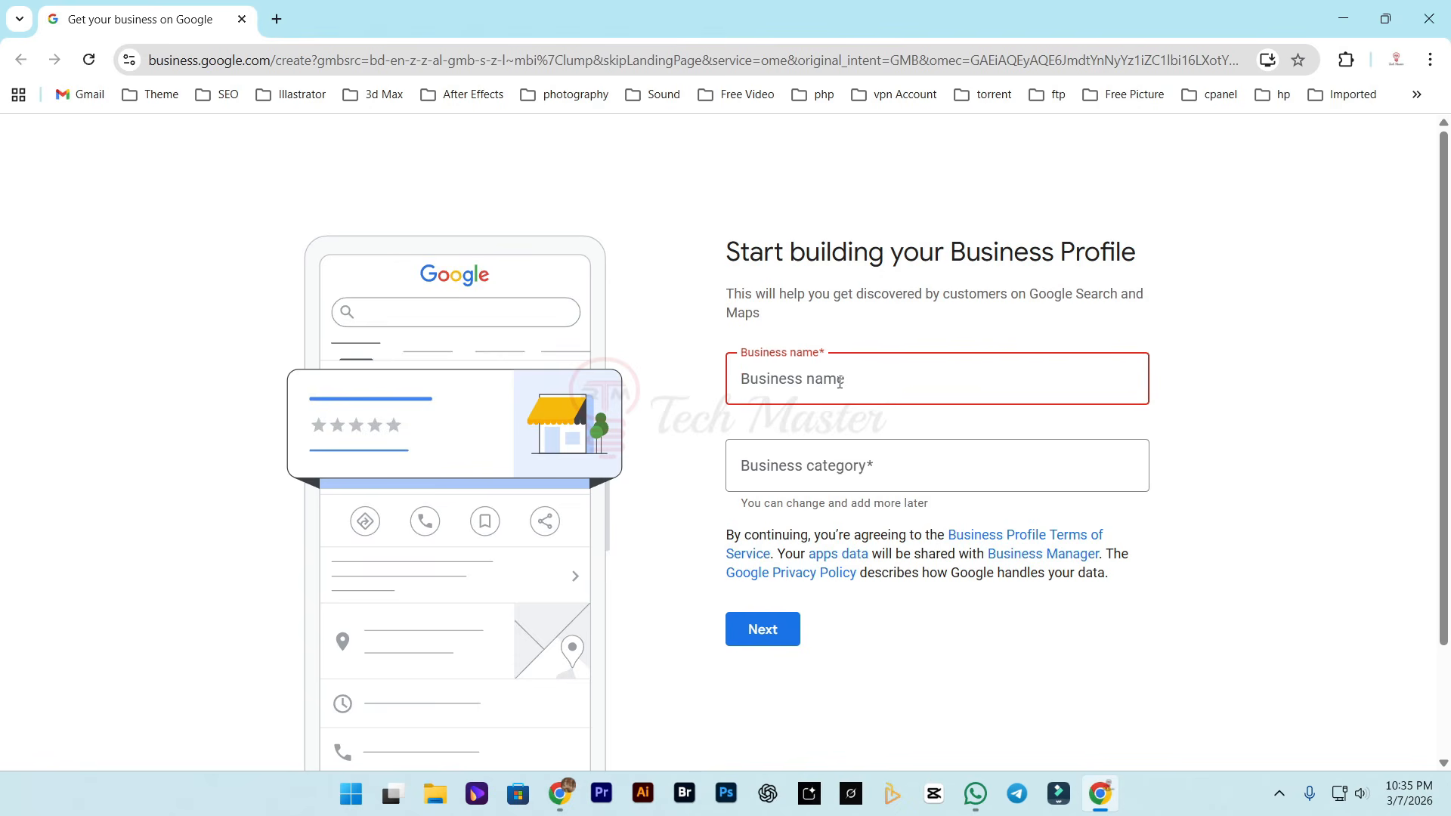
{"action": "type", "text": "truganic food"}
{"action": "left_click", "coordinate": [728, 490]}
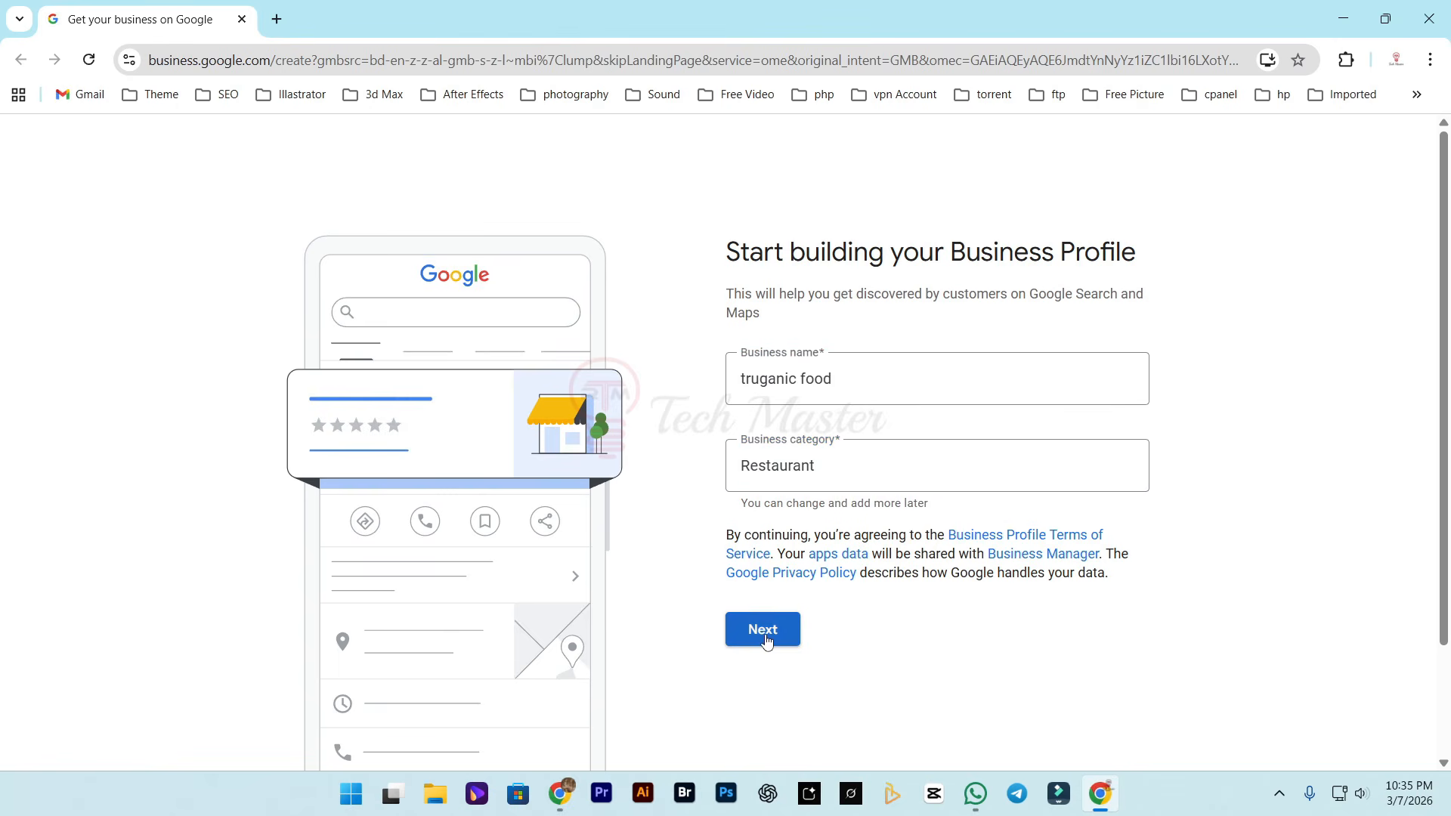
{"action": "left_click", "coordinate": [765, 631]}
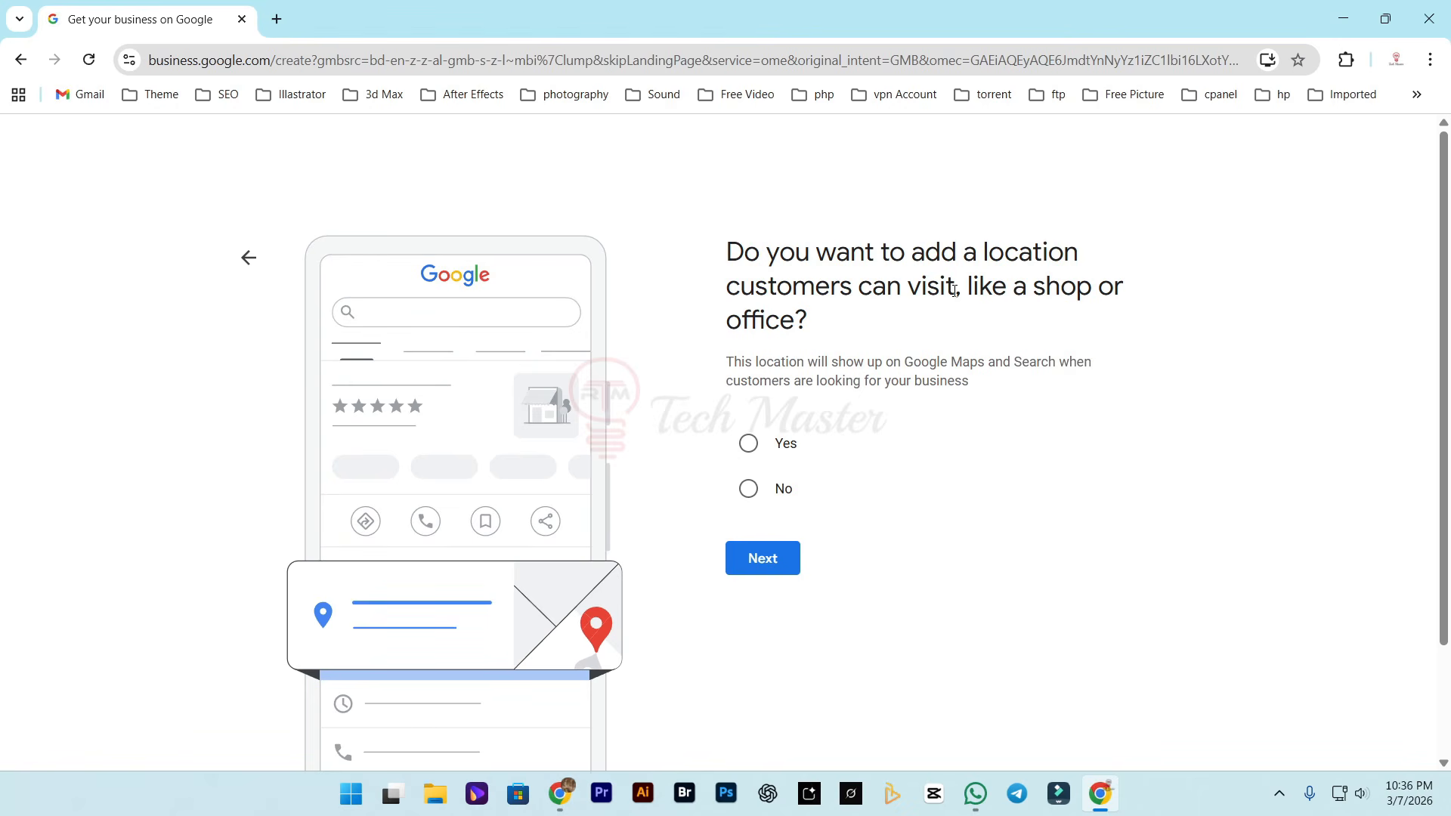
Confirm a visitable location and submit the business's street address, town and postcode.
{"action": "left_click", "coordinate": [748, 444]}
{"action": "left_click", "coordinate": [762, 563]}
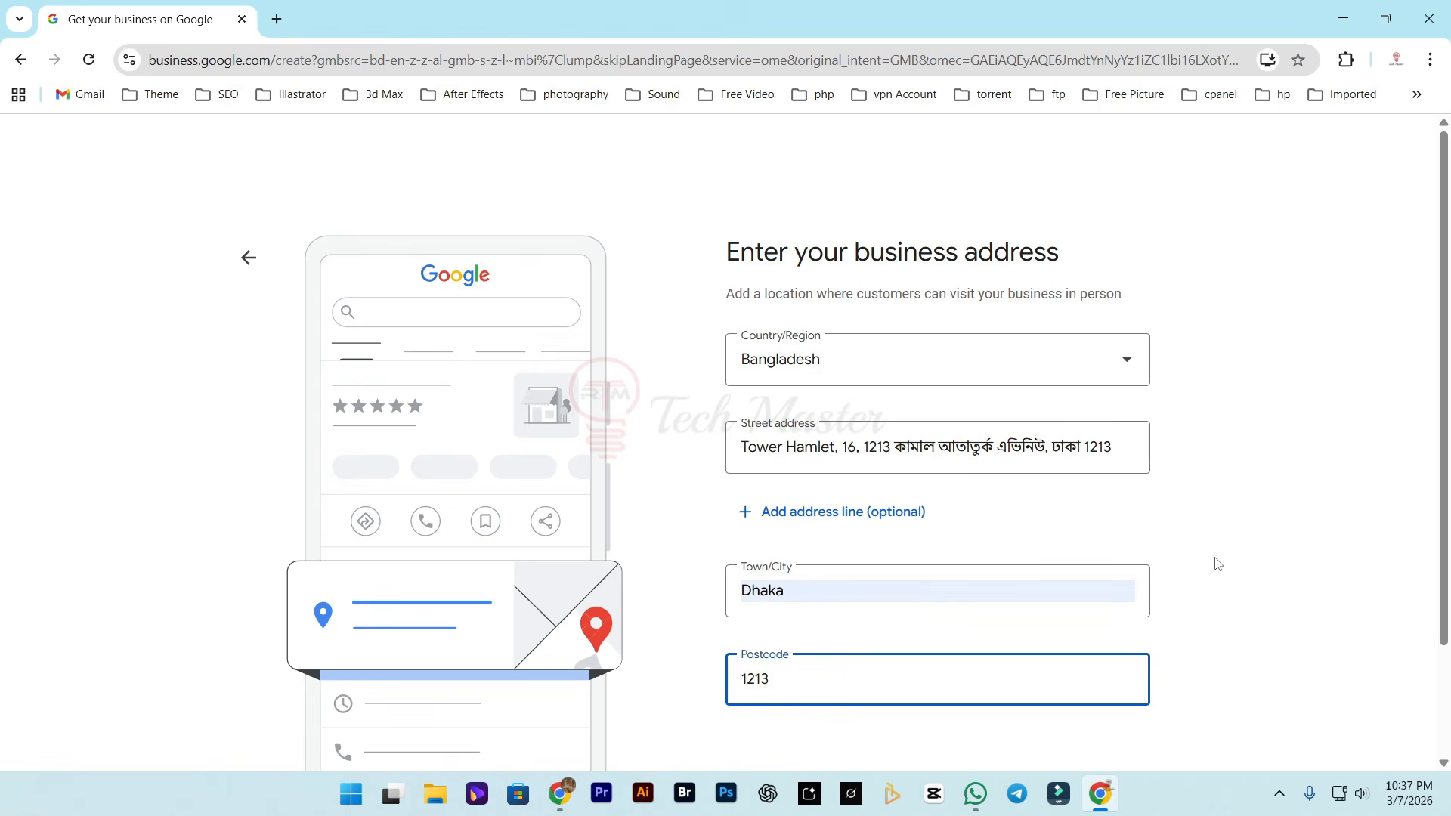
{"action": "left_click", "coordinate": [1027, 500]}
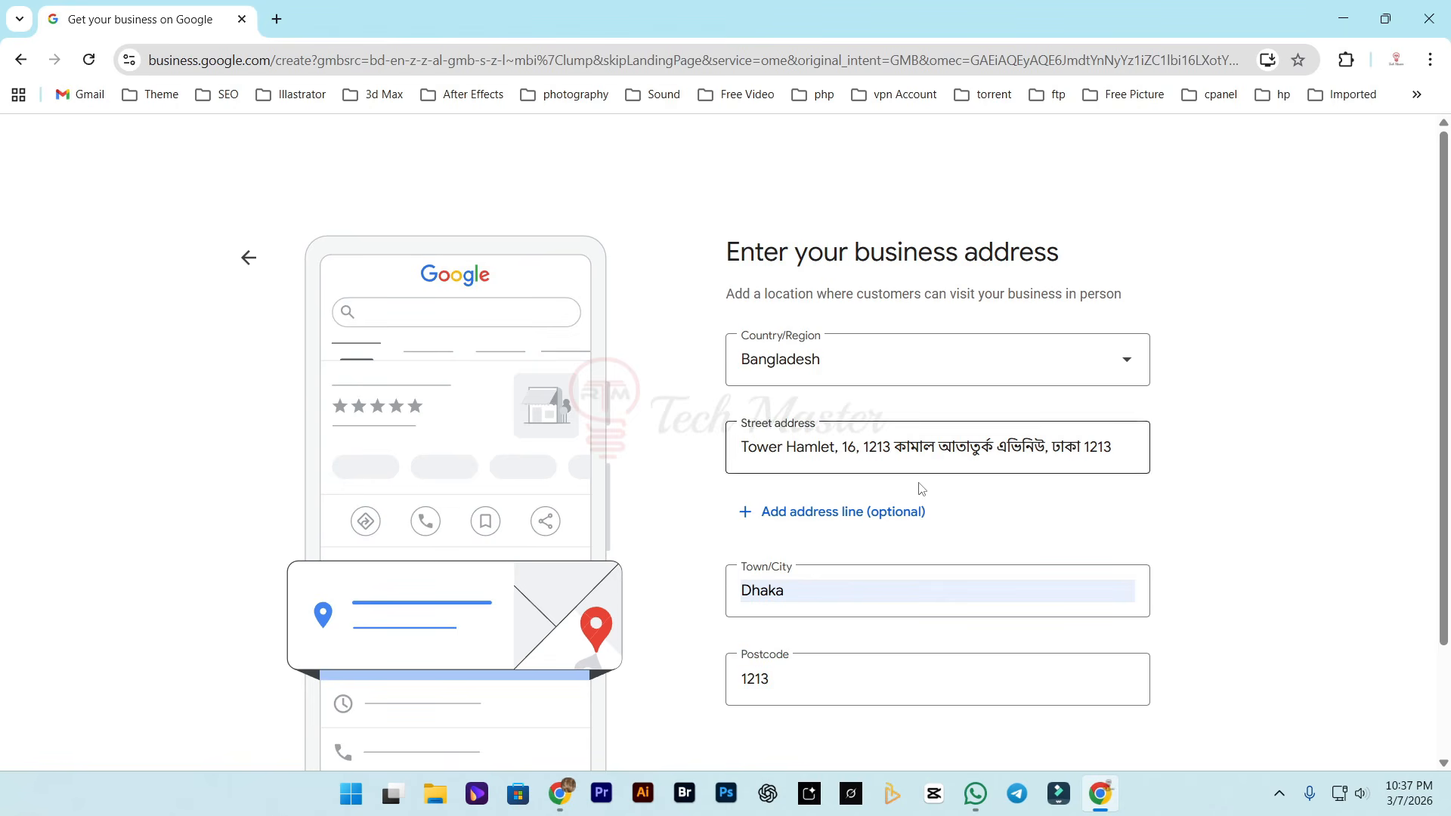
{"action": "scroll", "coordinate": [1039, 670], "scroll_direction": "down", "scroll_amount": 2}
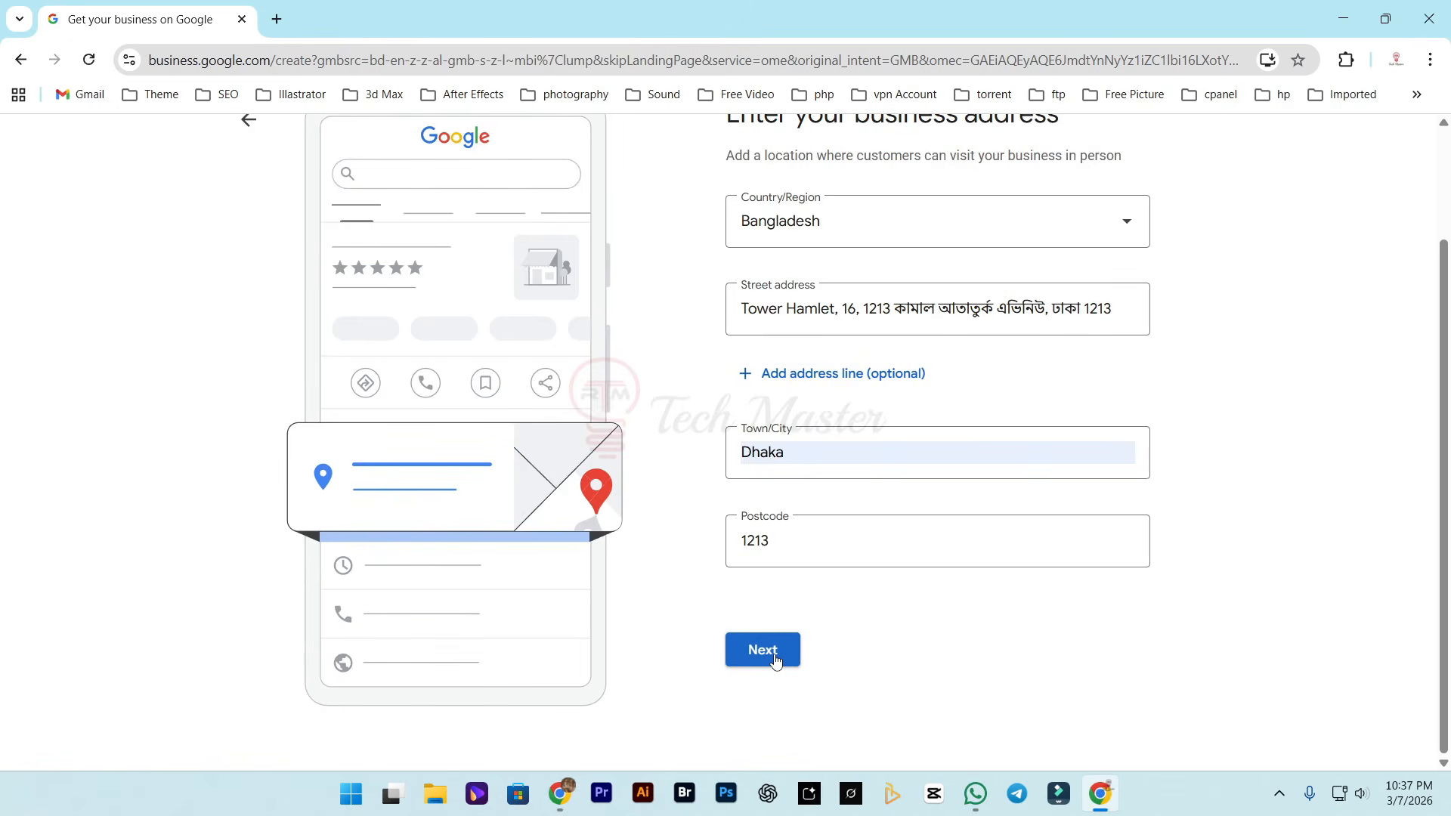
{"action": "left_click", "coordinate": [778, 659]}
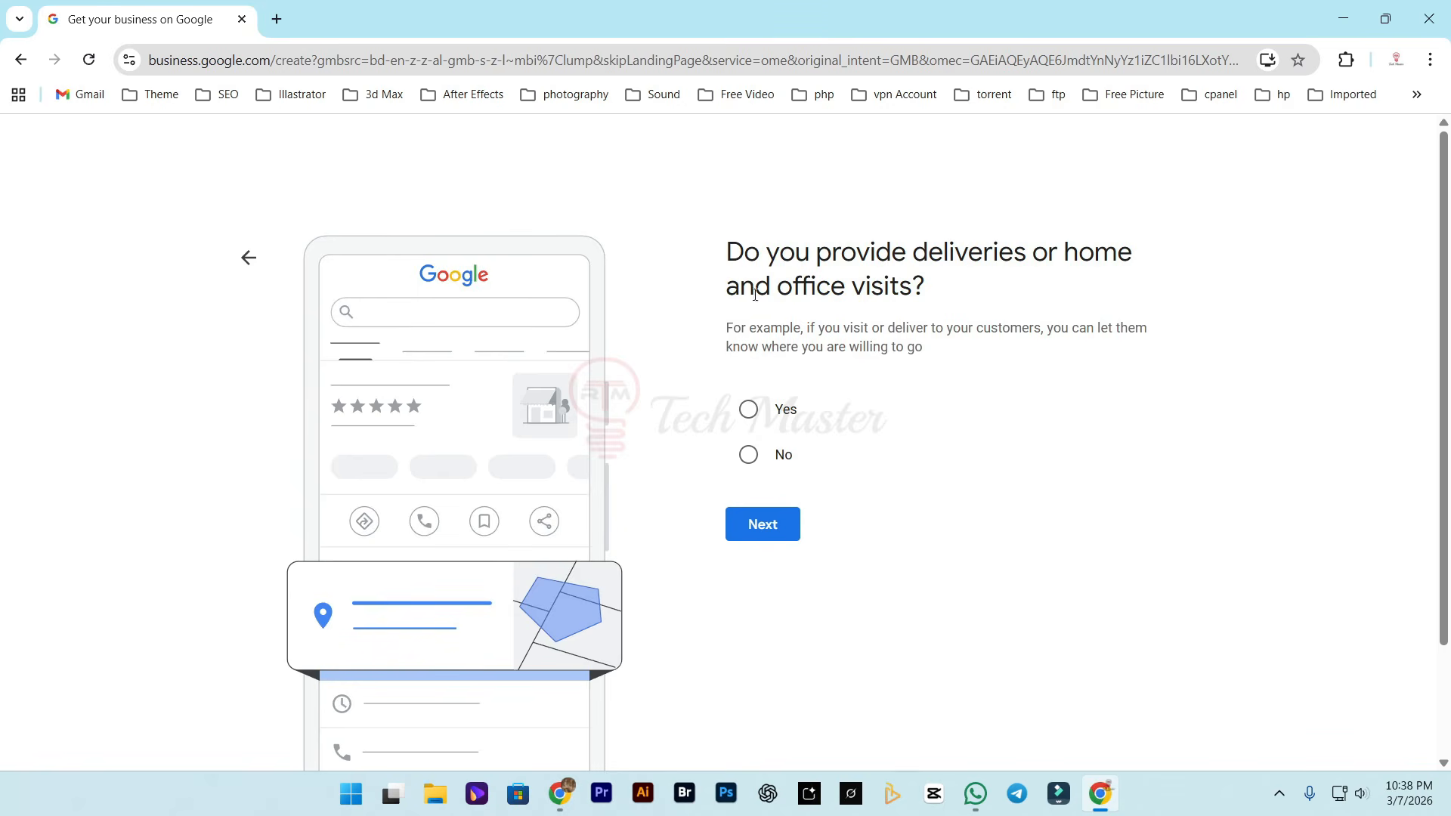
Confirm deliveries are offered and add Mirpur-1 and Banani in Dhaka as service areas.
{"action": "left_click", "coordinate": [749, 412]}
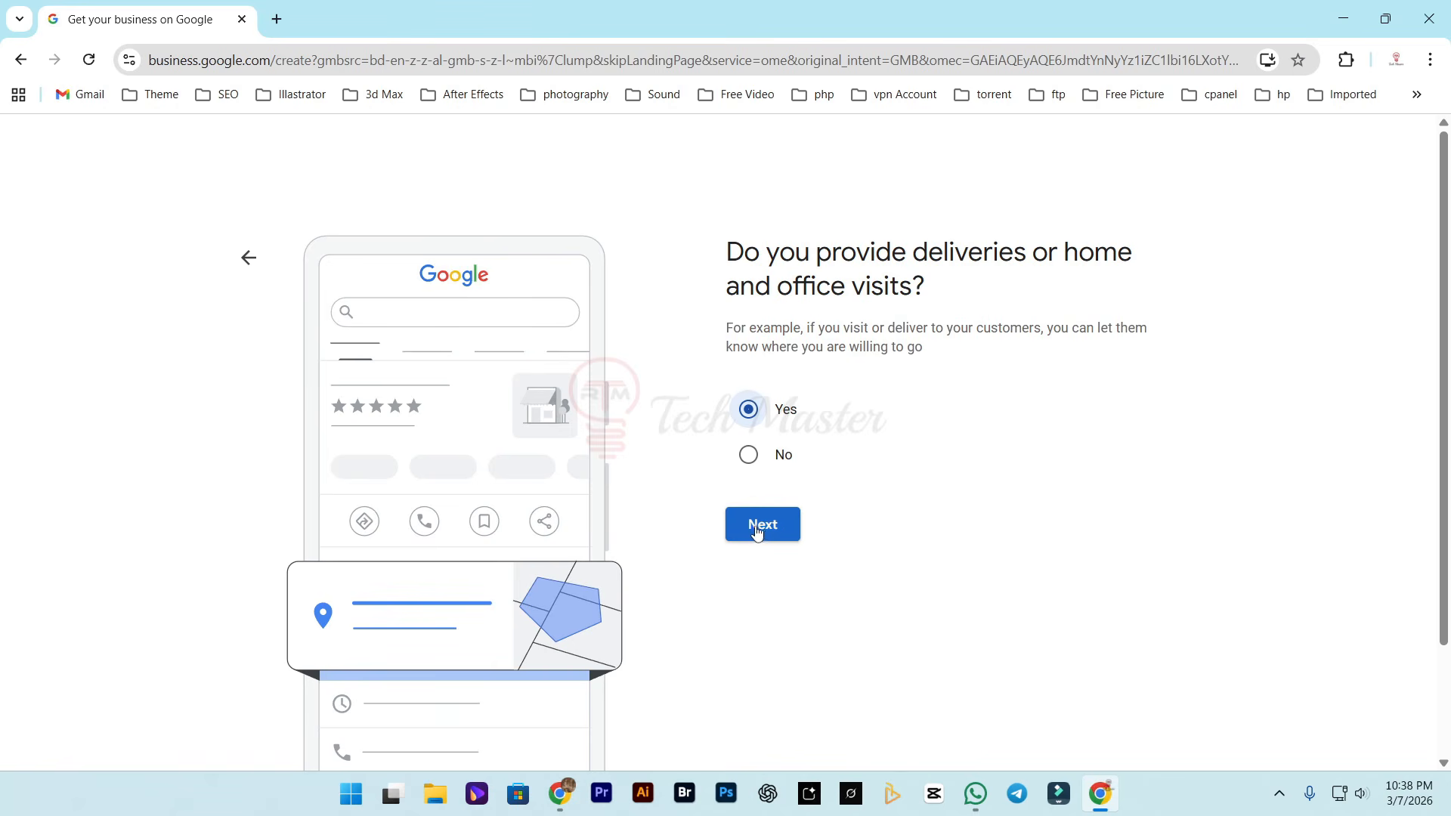
{"action": "left_click", "coordinate": [759, 533]}
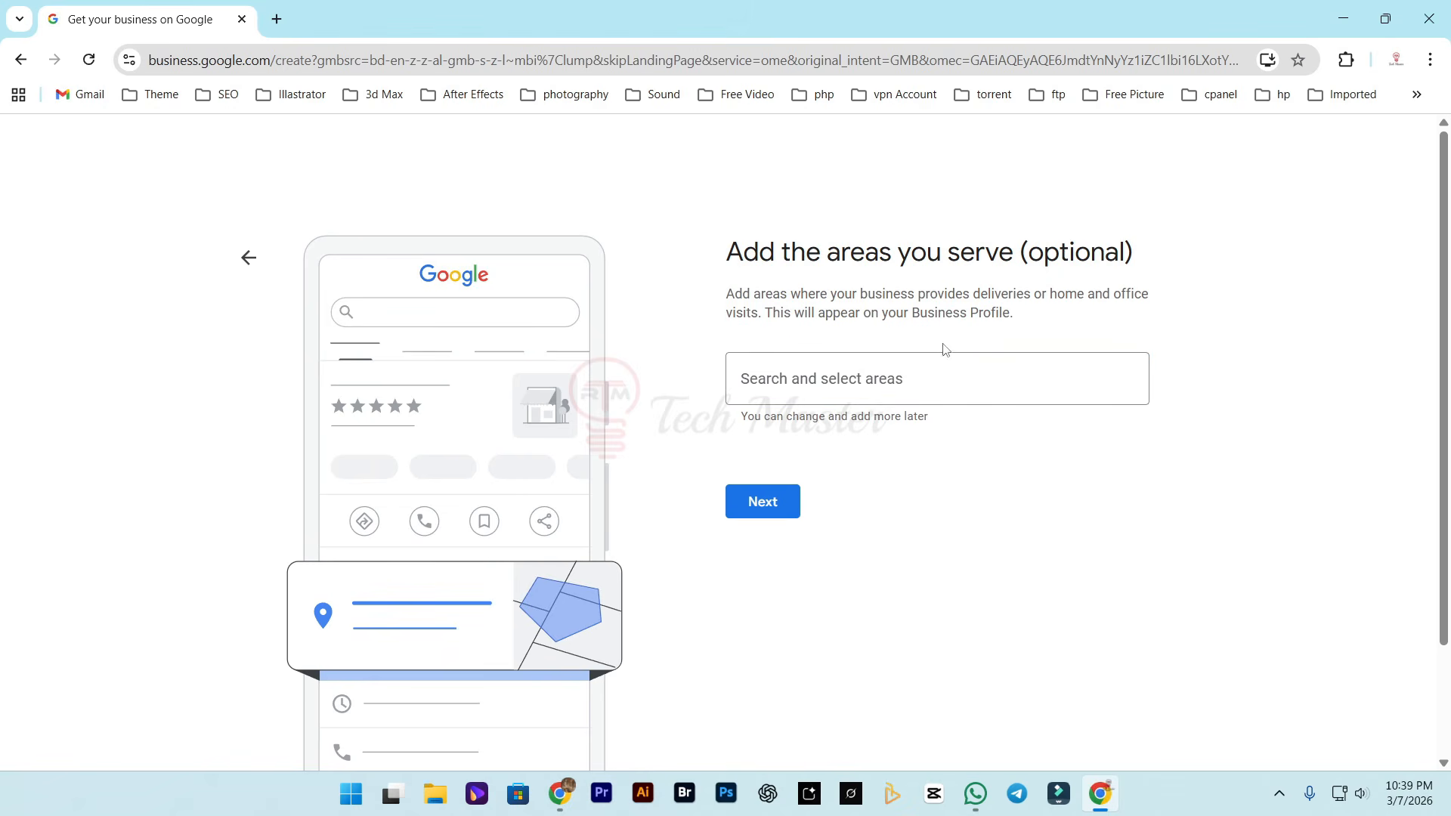
{"action": "left_click", "coordinate": [816, 381]}
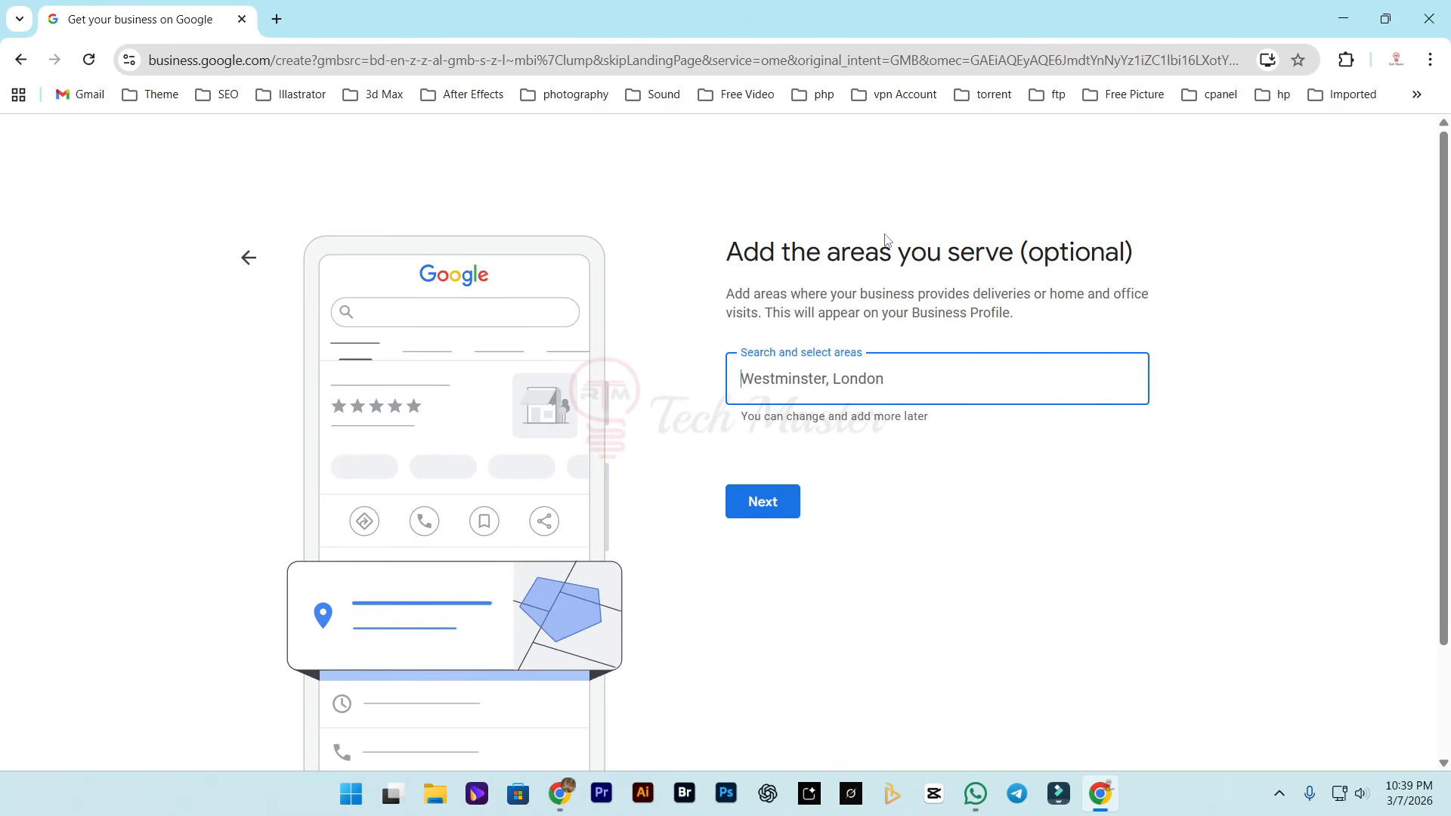
{"action": "type", "text": "m"}
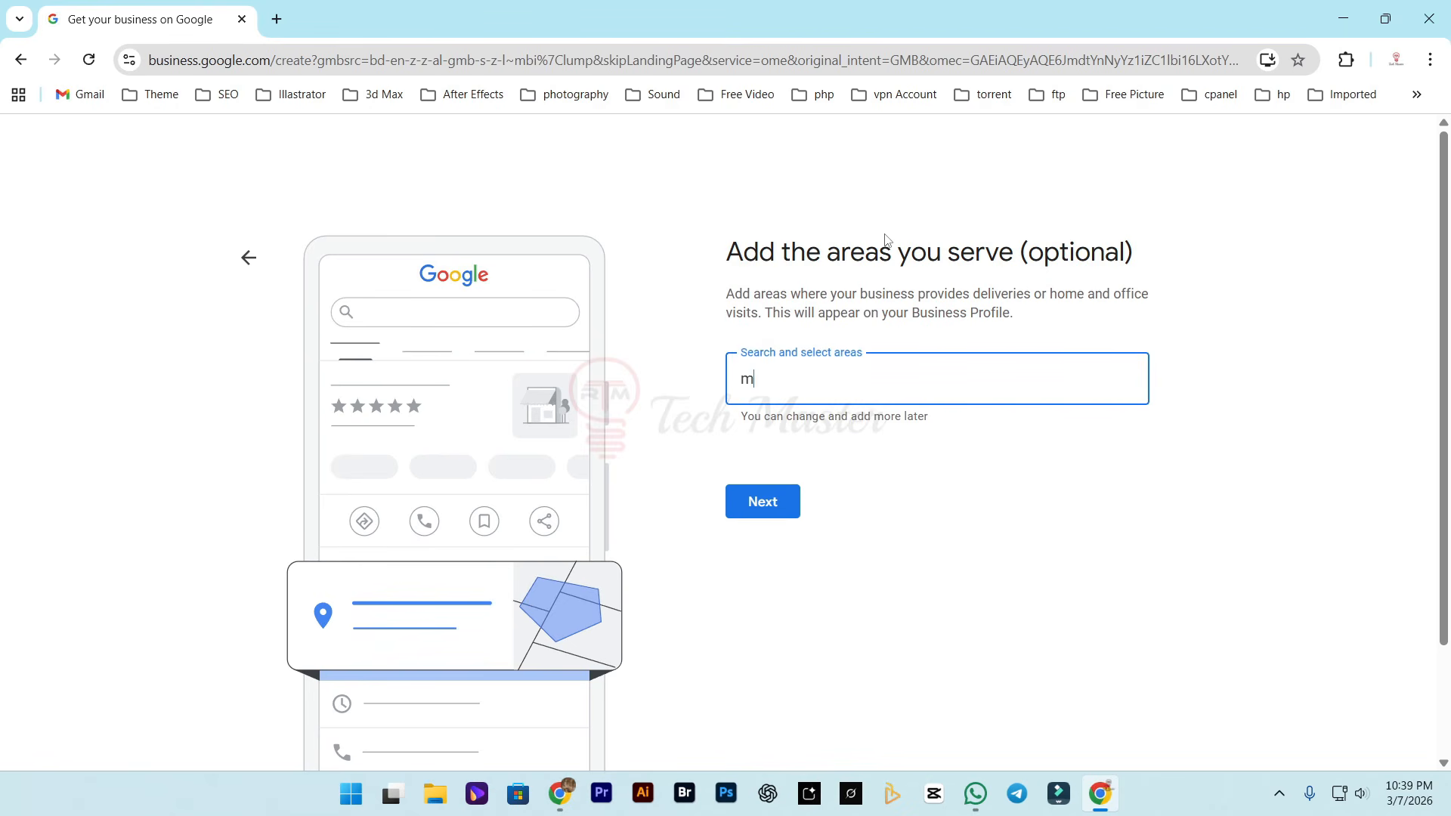
{"action": "type", "text": "irpur"}
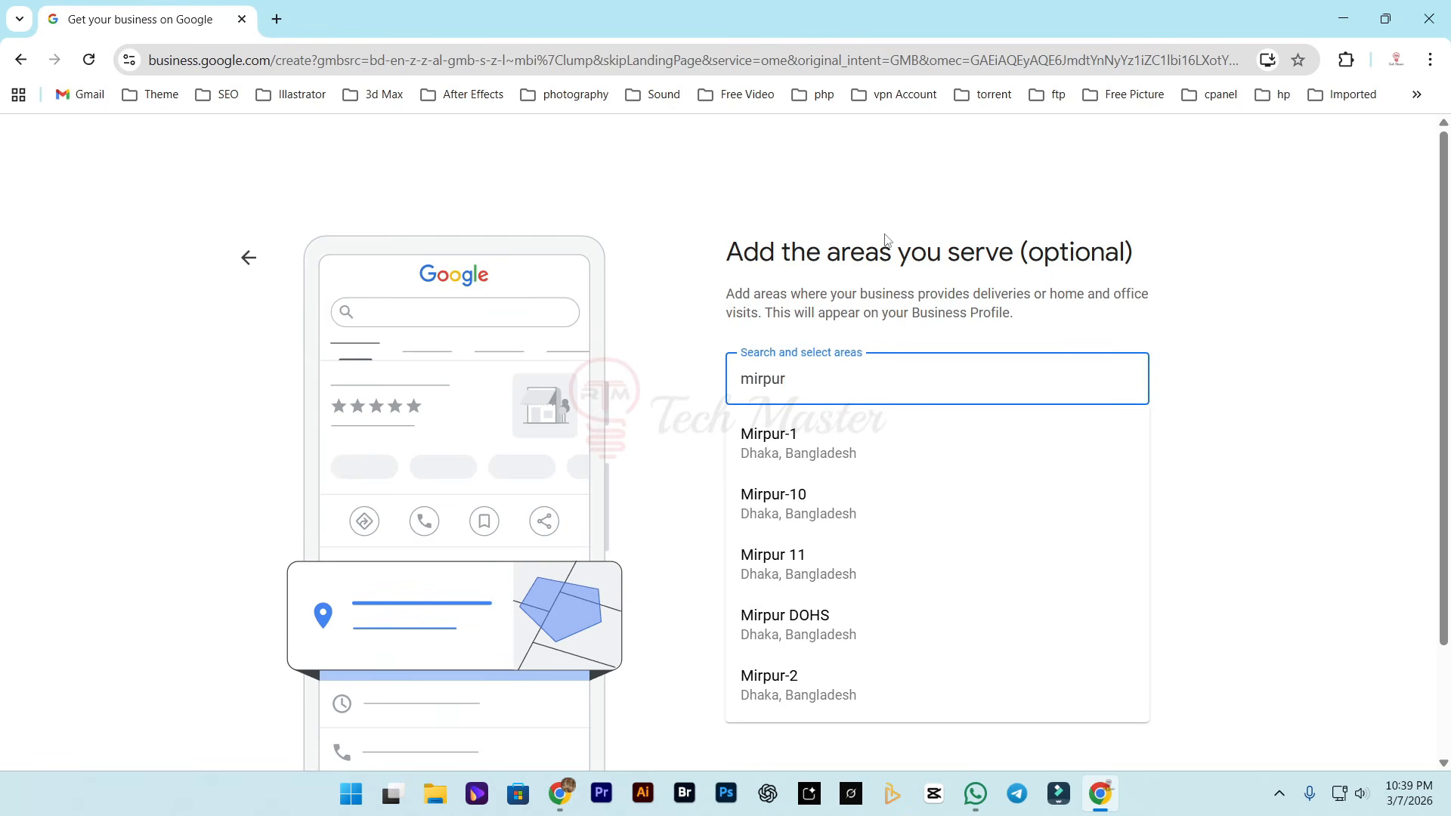
{"action": "left_click", "coordinate": [858, 441]}
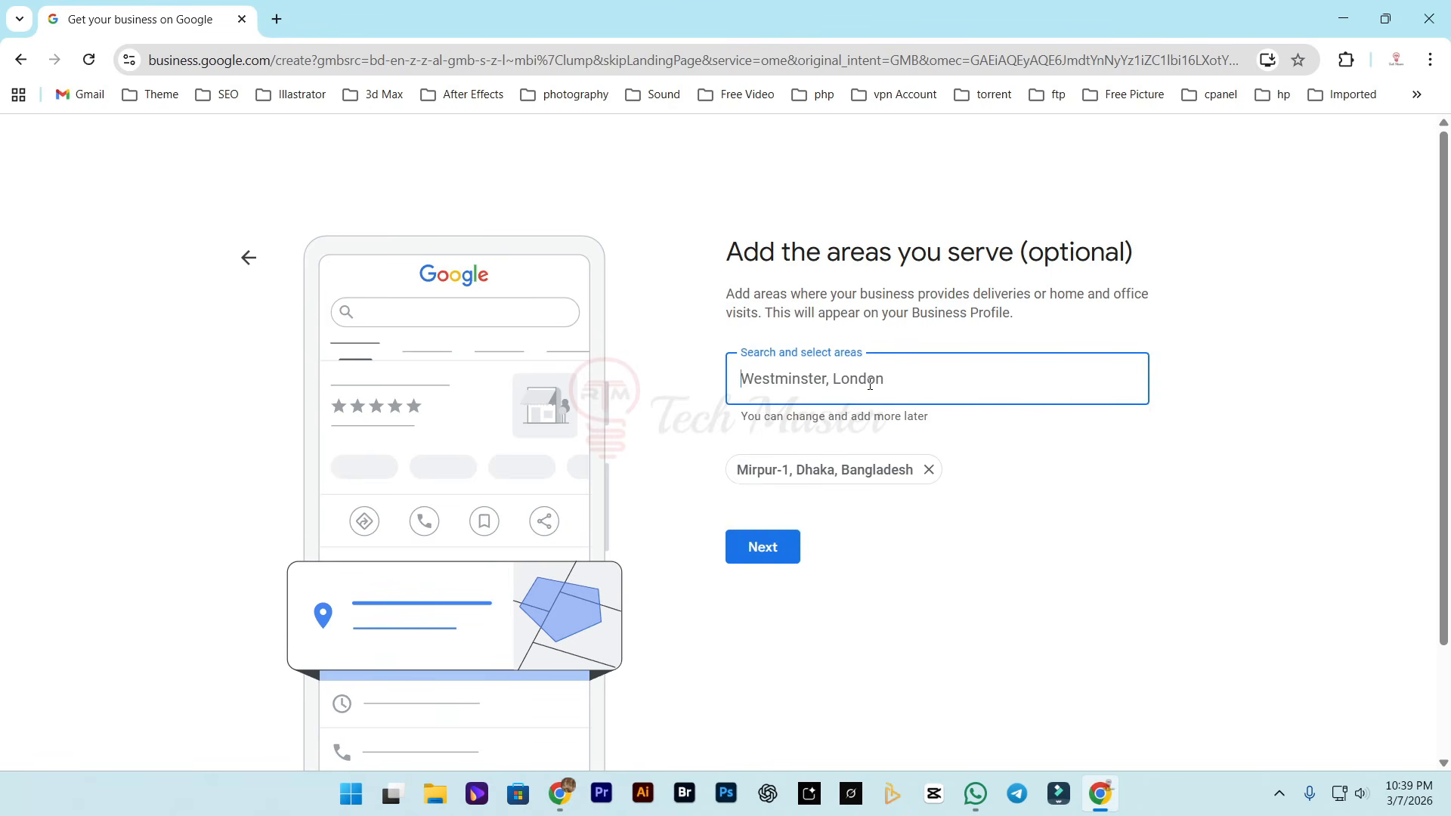
{"action": "type", "text": "Bon"}
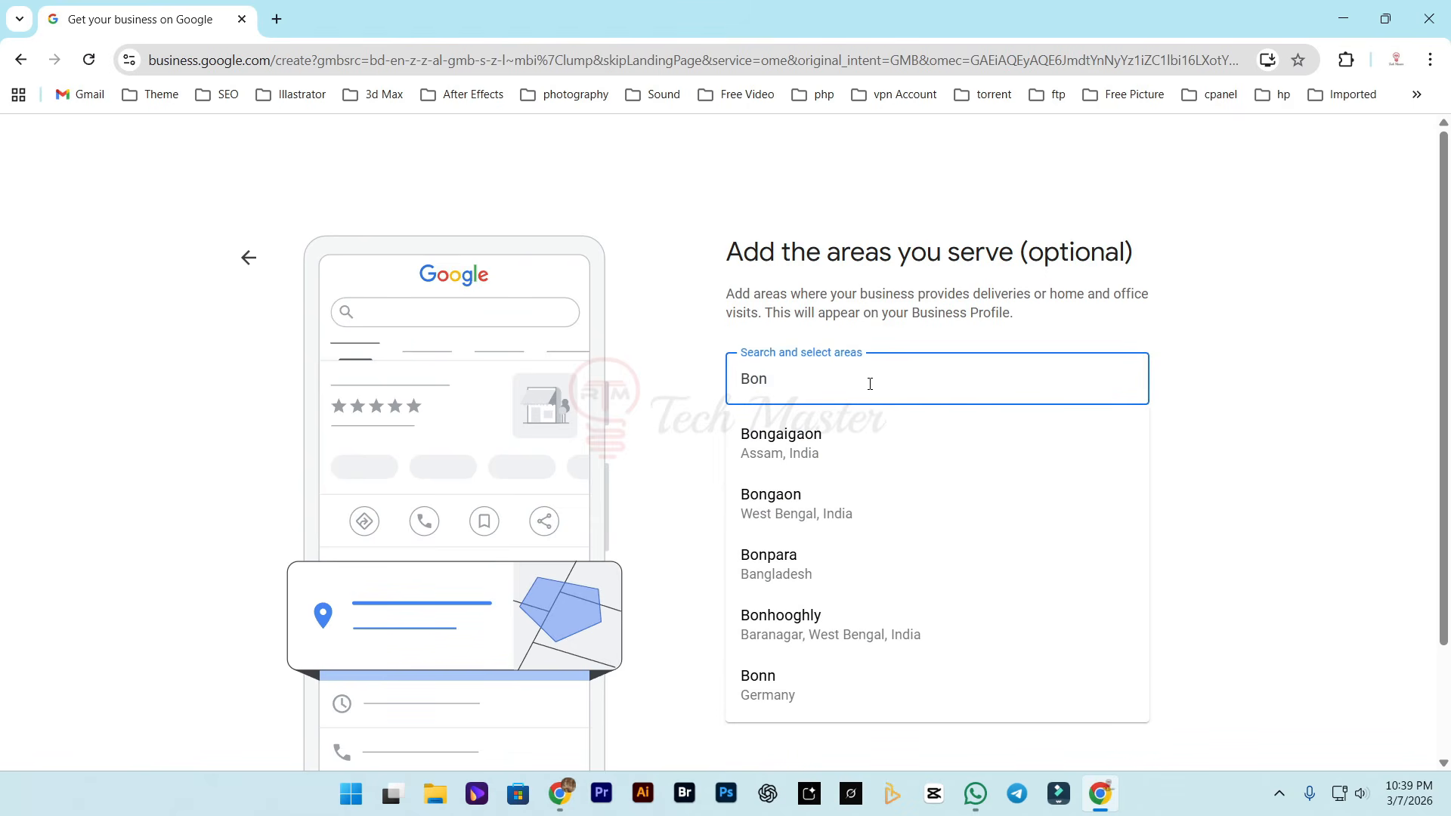
{"action": "type", "text": "a"}
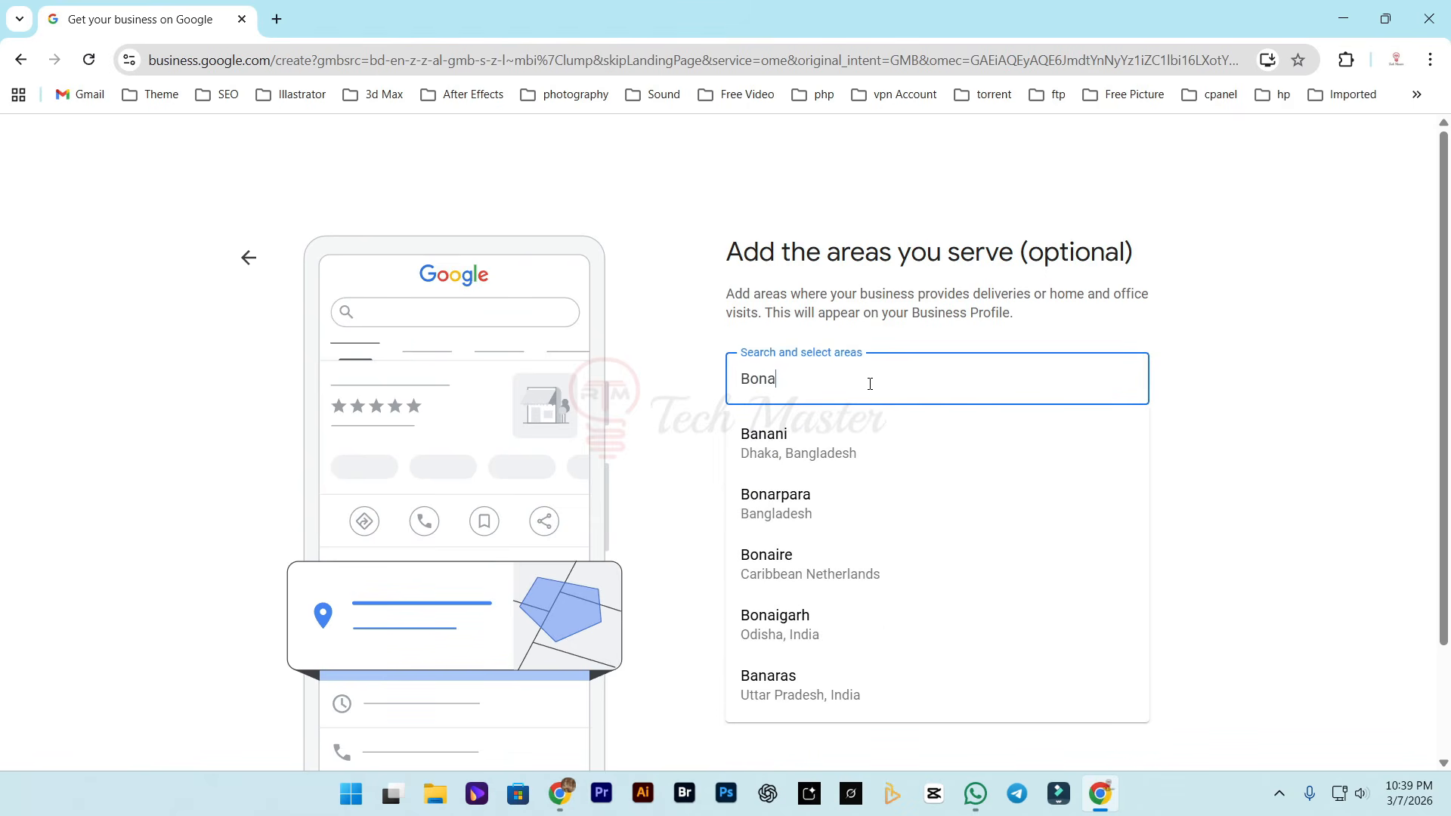
{"action": "left_click", "coordinate": [858, 442]}
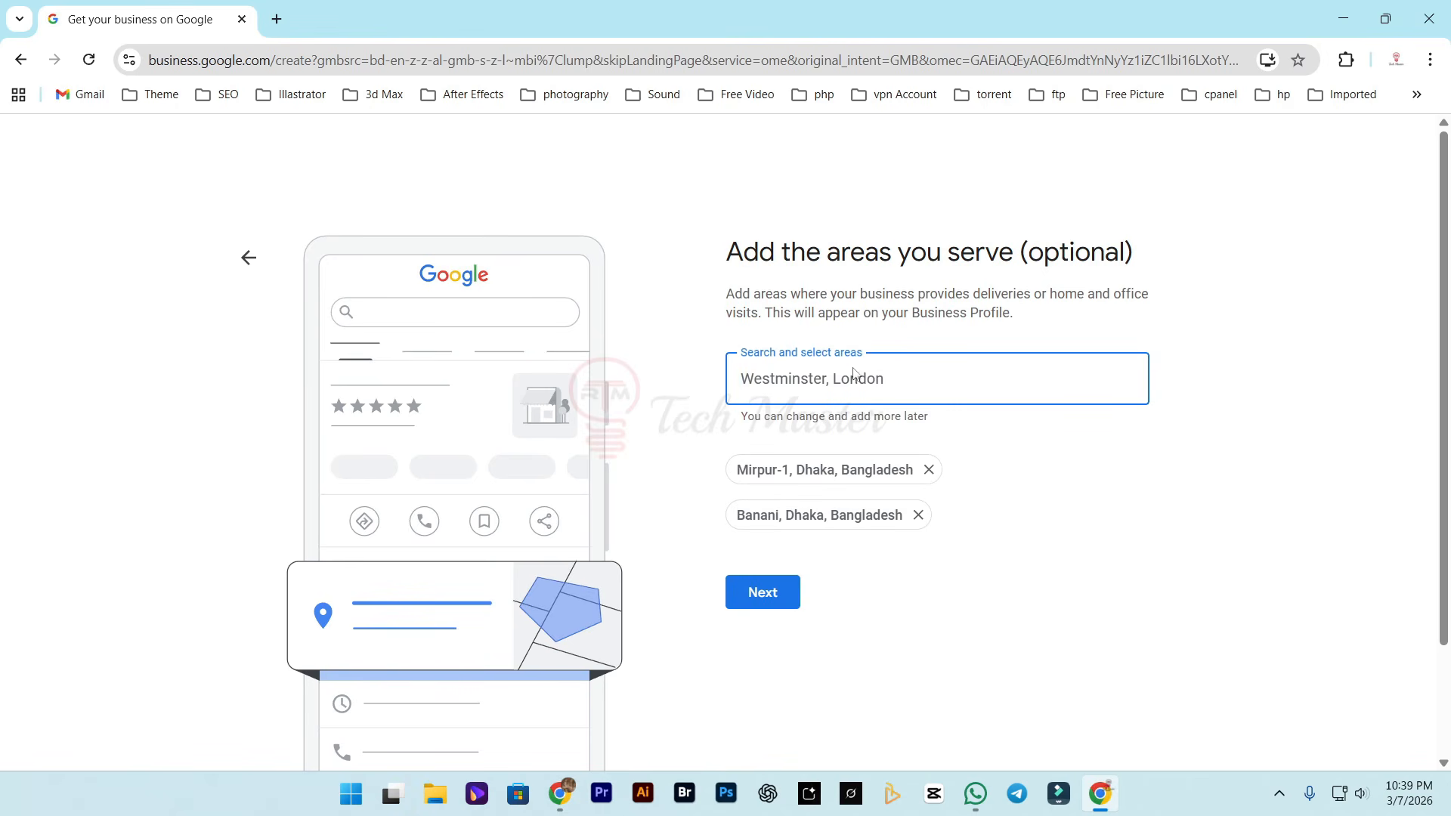
{"action": "left_click", "coordinate": [767, 595]}
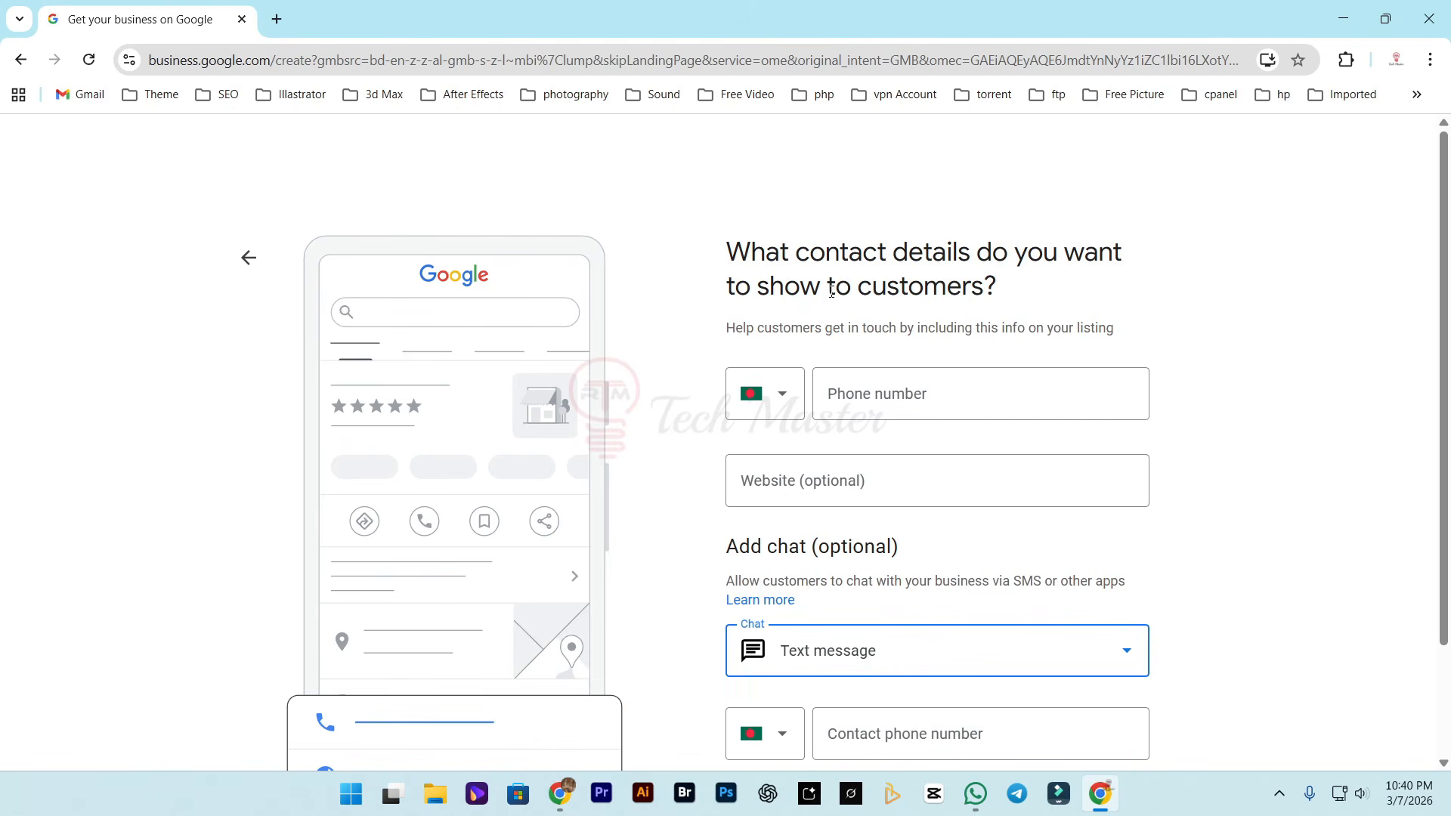
{"action": "left_click", "coordinate": [1010, 288]}
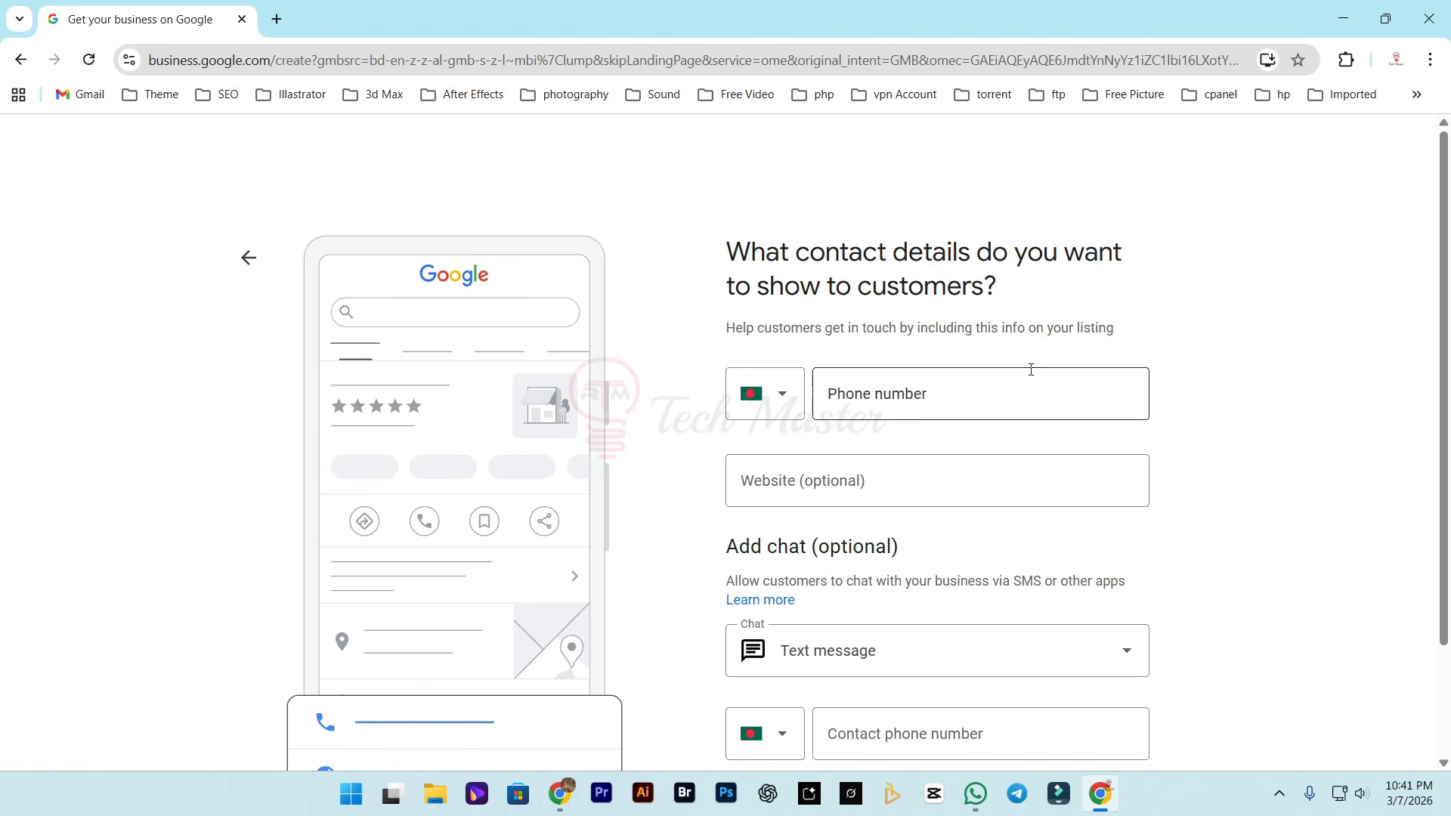
{"action": "left_click", "coordinate": [879, 396]}
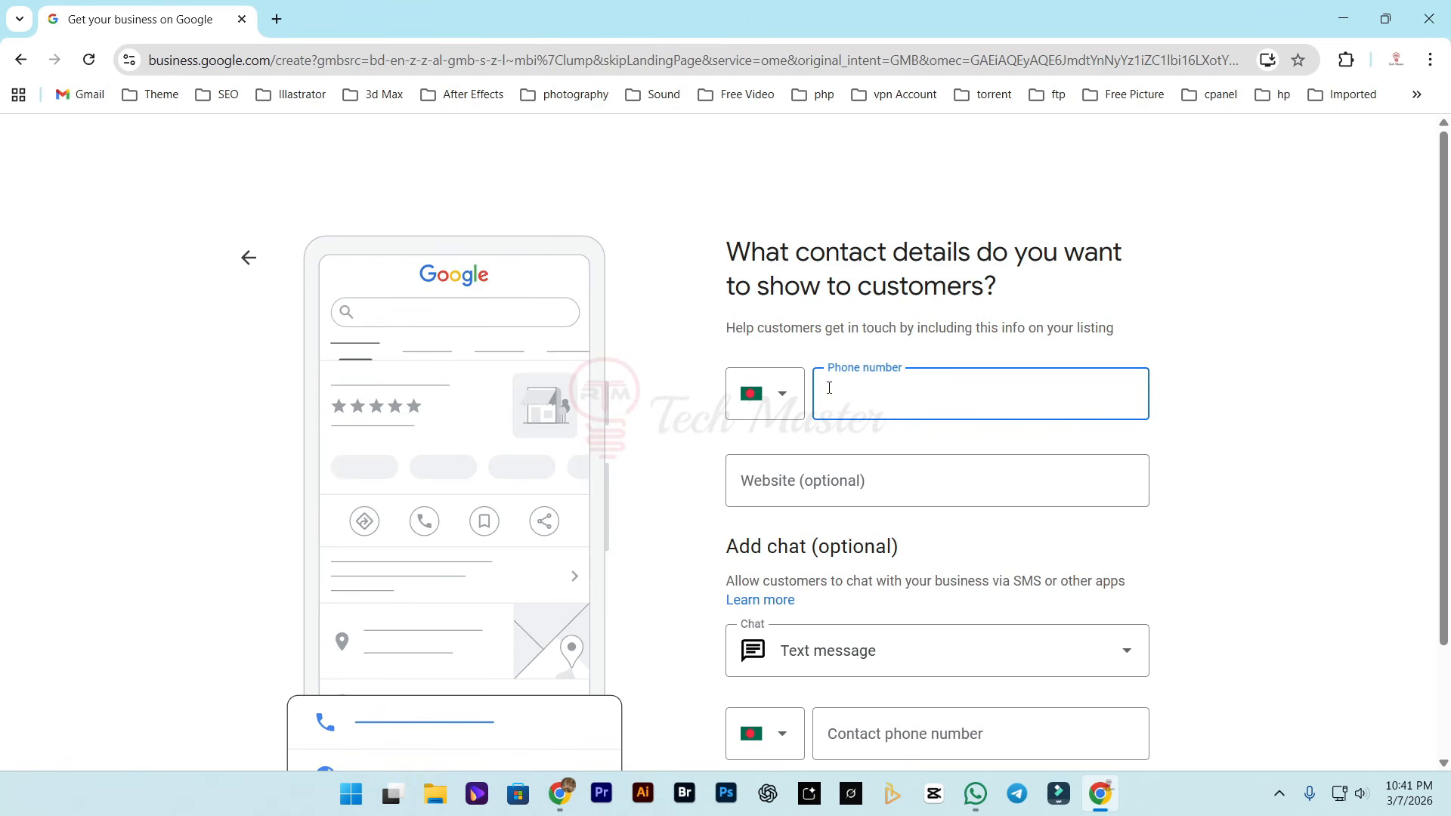
{"action": "left_click", "coordinate": [874, 585]}
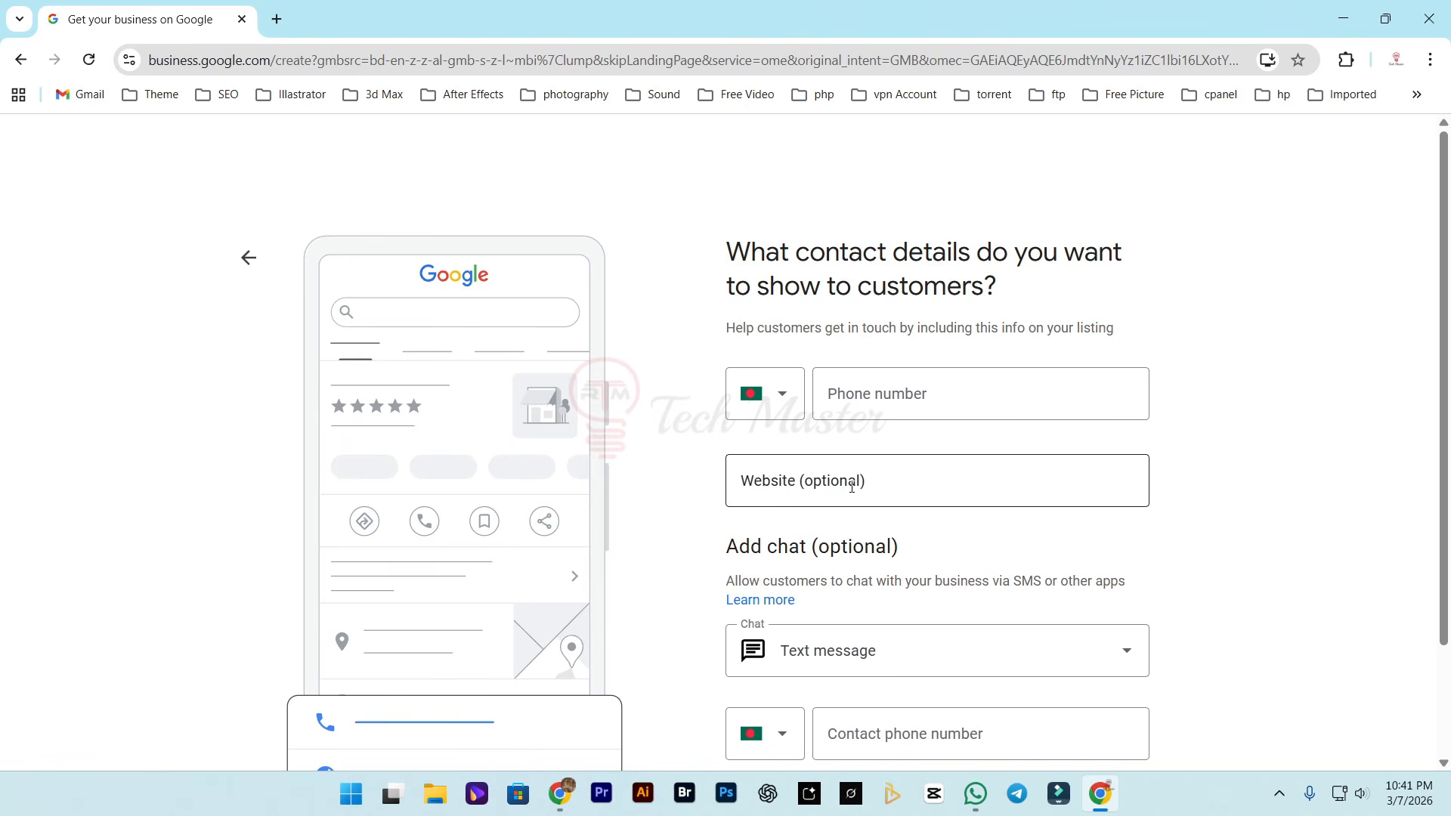
{"action": "left_click", "coordinate": [870, 490]}
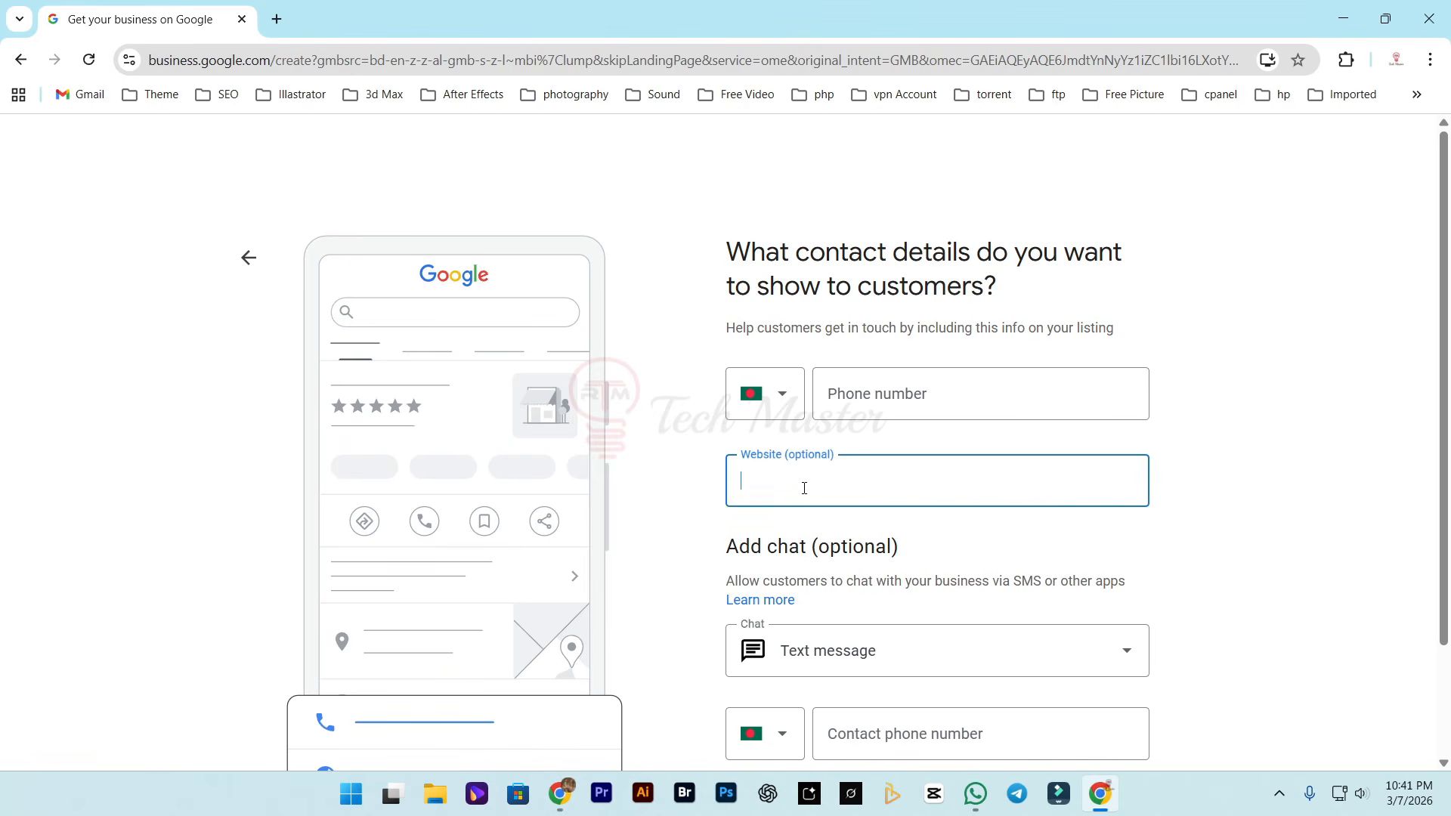
{"action": "scroll", "coordinate": [804, 488], "scroll_direction": "down", "scroll_amount": 1}
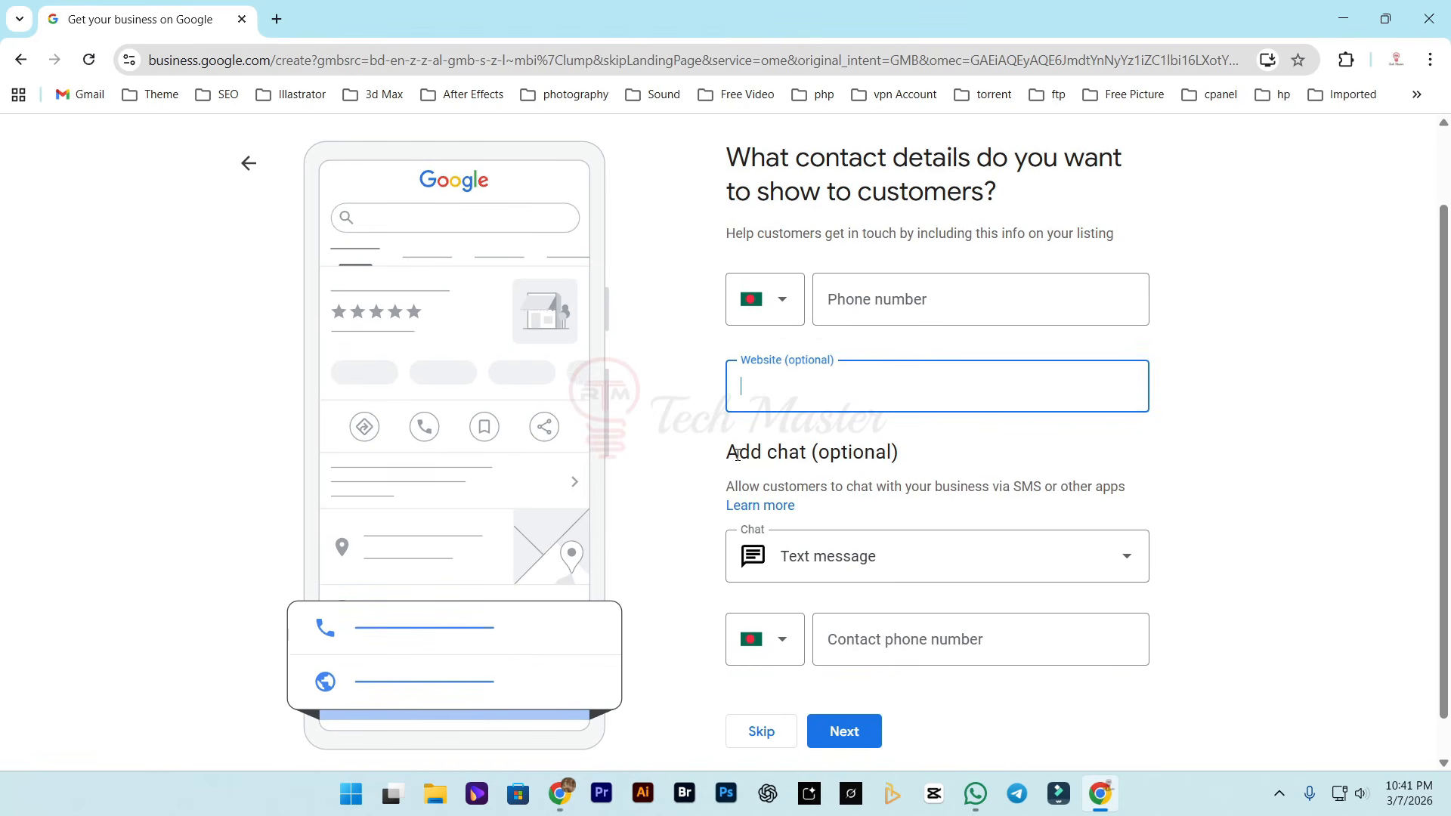
{"action": "left_click_drag", "start_coordinate": [728, 454], "coordinate": [812, 454]}
{"action": "left_click", "coordinate": [691, 501]}
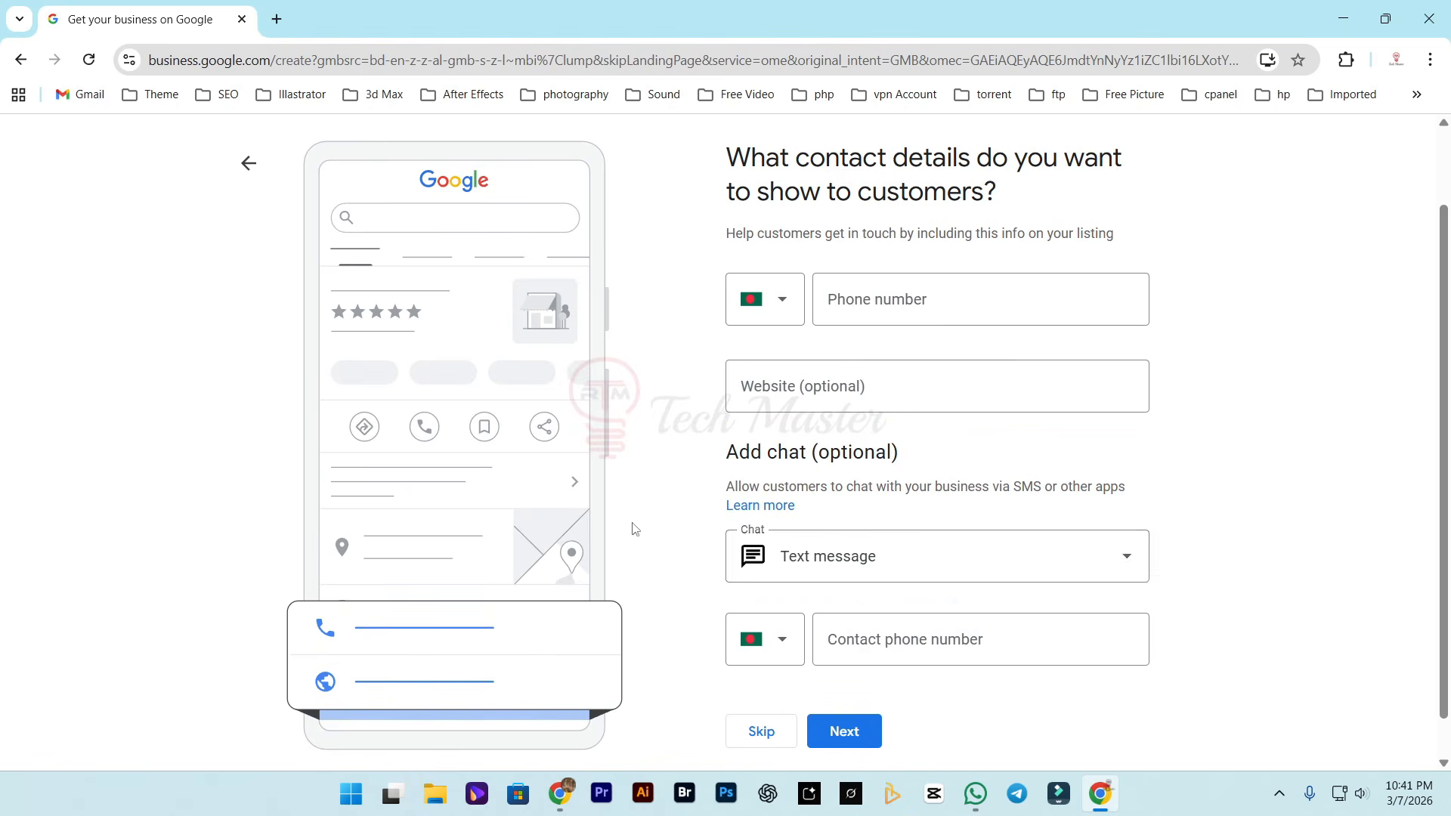
Choose WhatsApp for customer chat, paste in the phone number, and submit the contact details.
{"action": "left_click", "coordinate": [941, 568]}
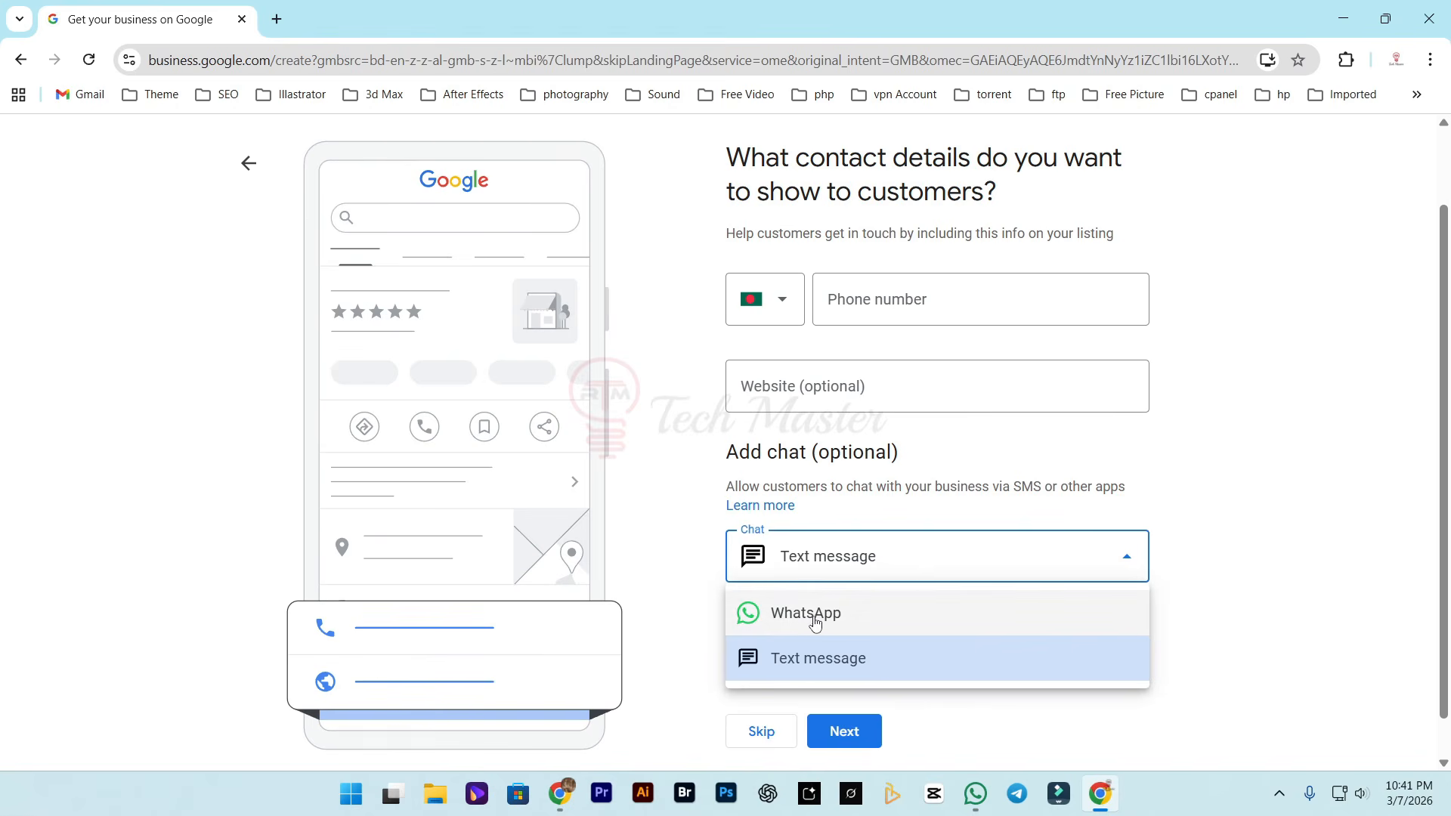
{"action": "left_click", "coordinate": [882, 619]}
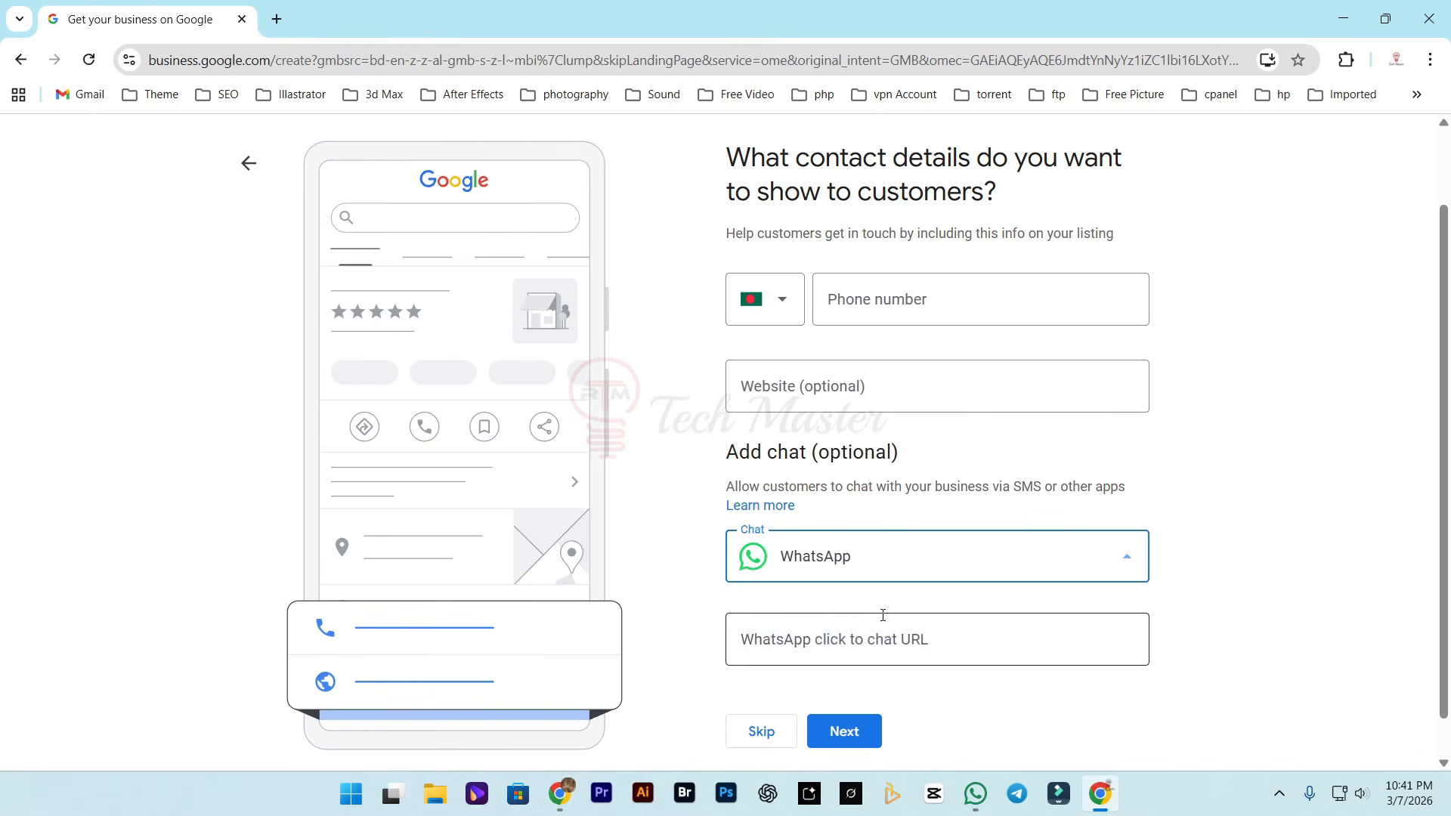
{"action": "left_click", "coordinate": [884, 644]}
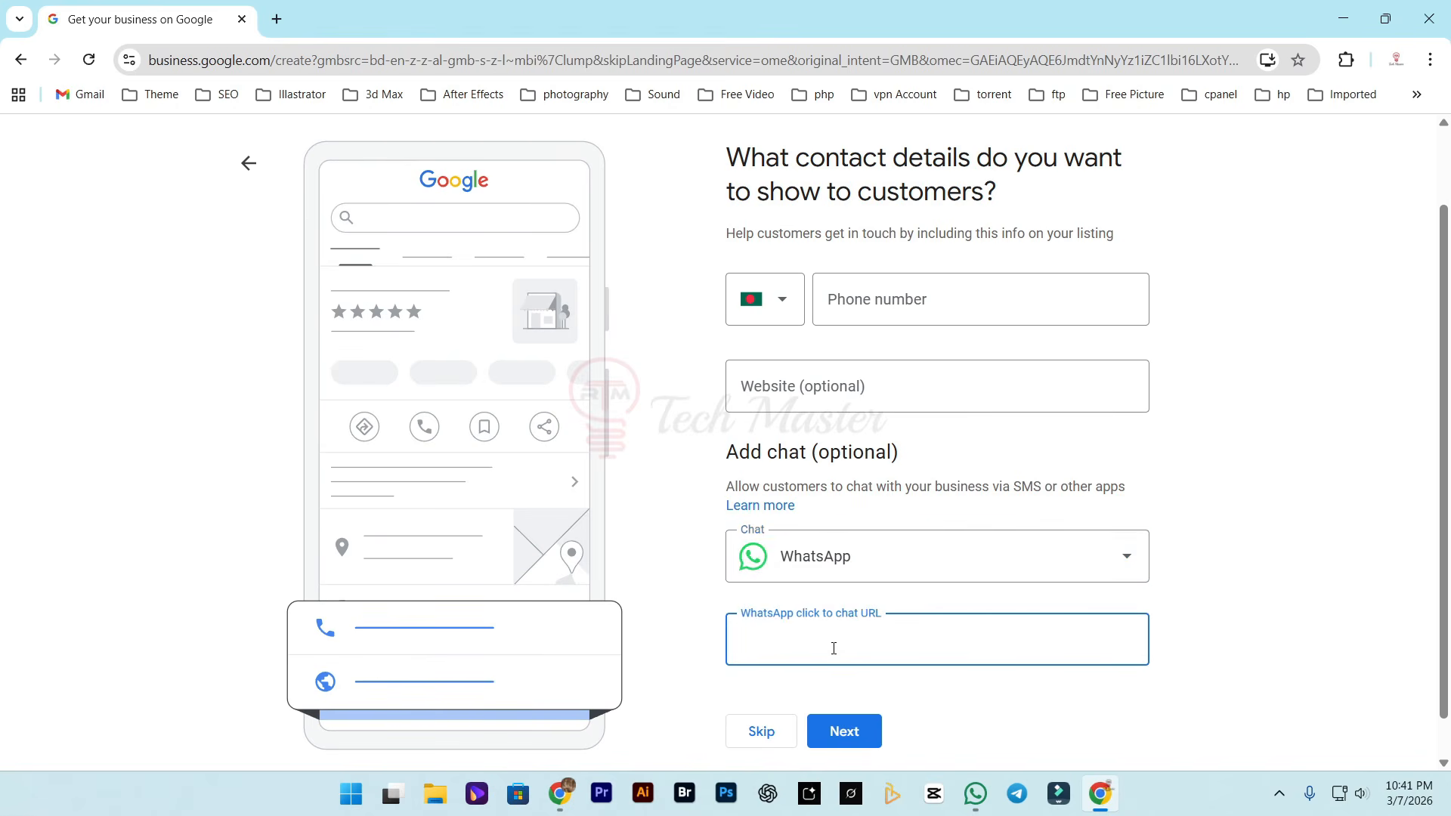
{"action": "left_click", "coordinate": [716, 623]}
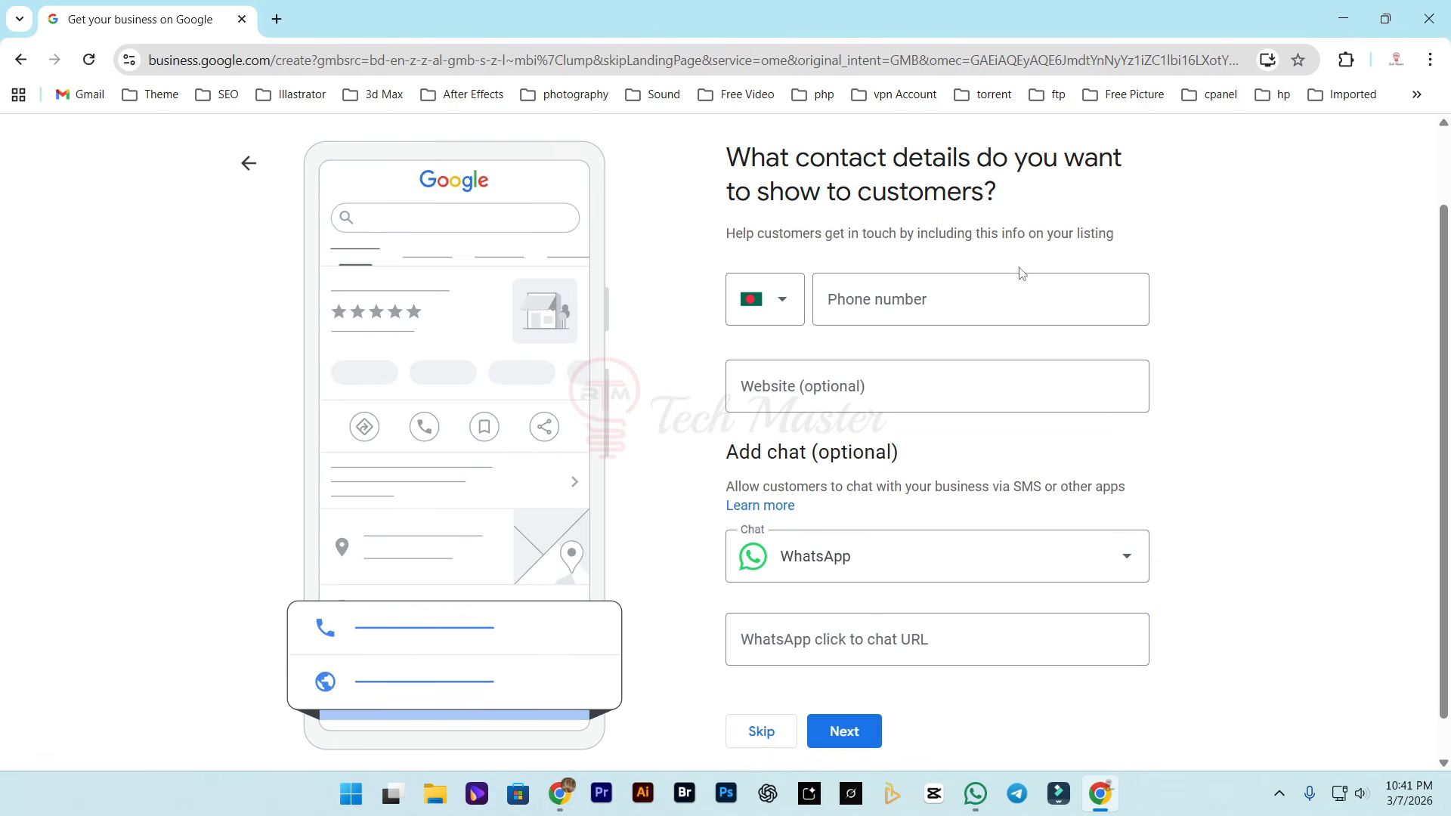
{"action": "left_click", "coordinate": [935, 303]}
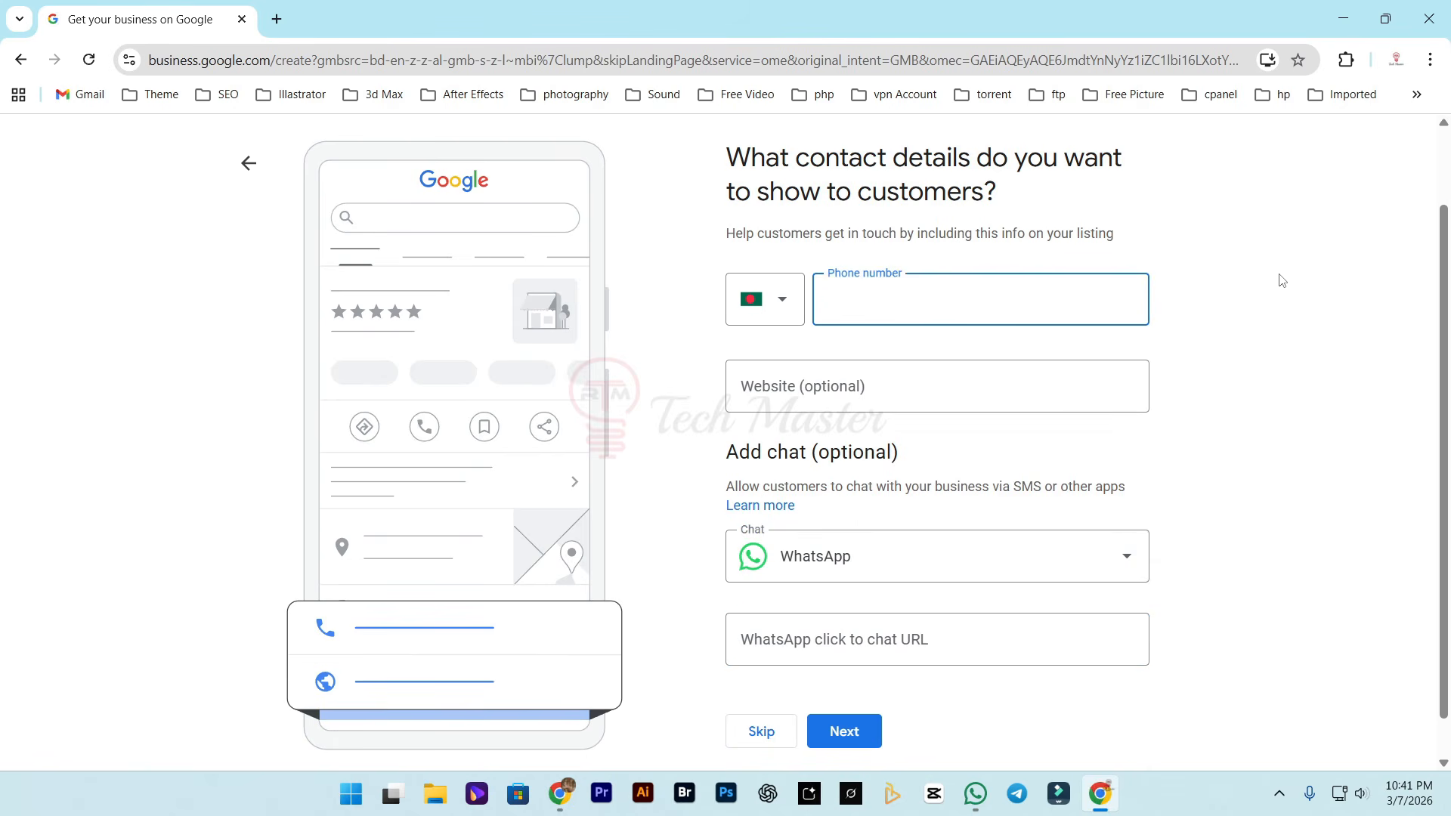
{"action": "key", "text": "ctrl+v"}
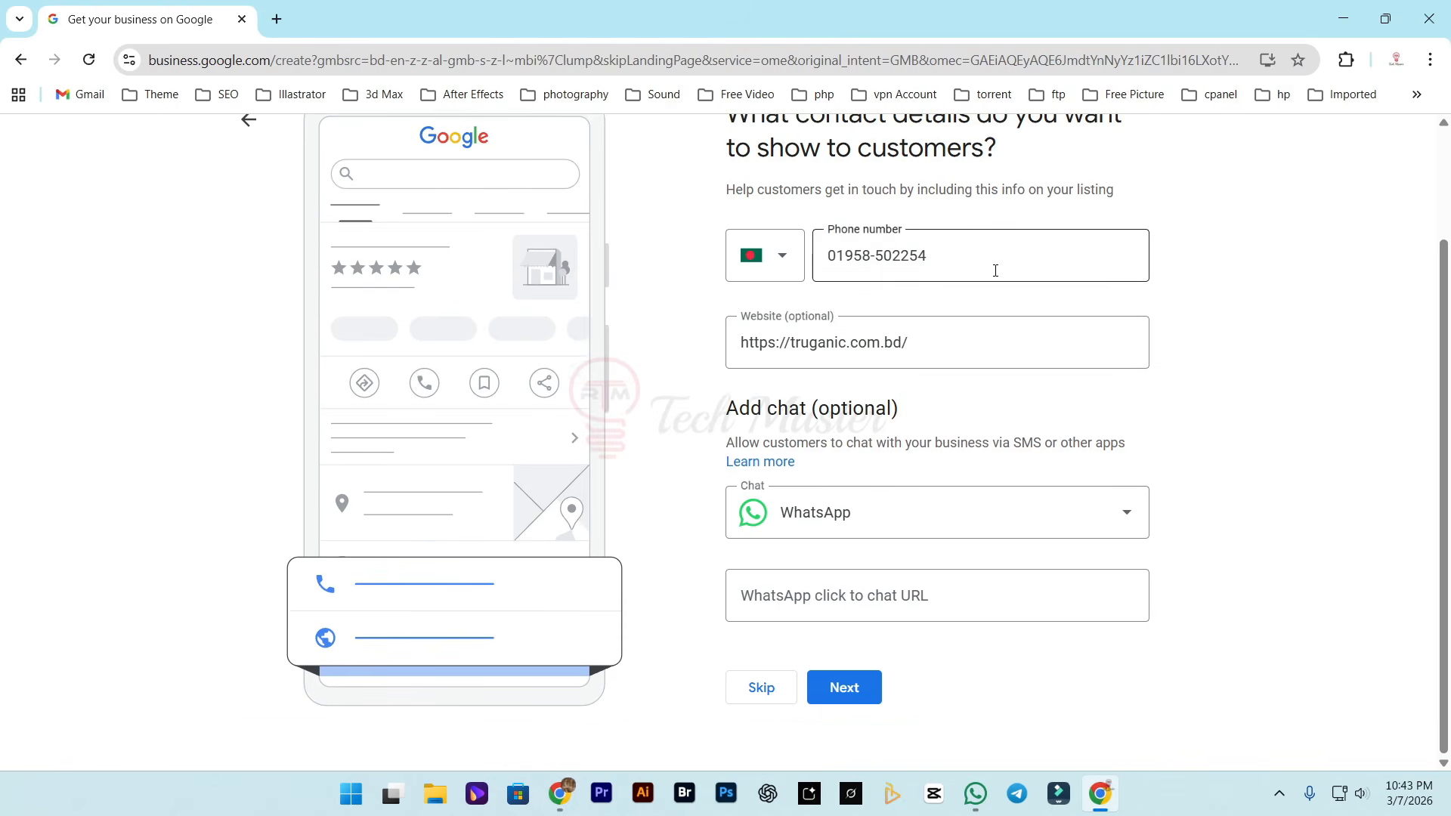
{"action": "left_click", "coordinate": [855, 690]}
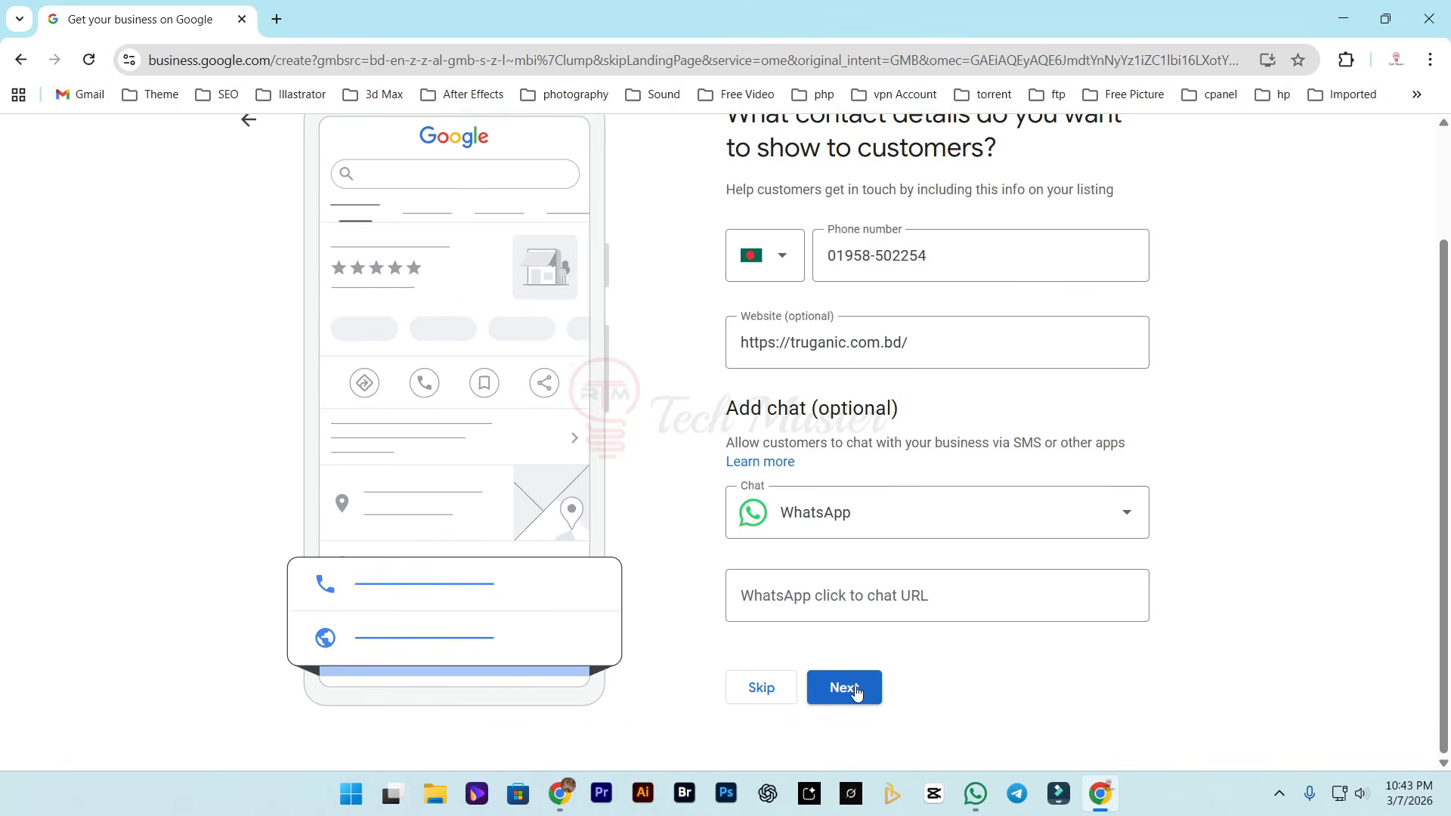
{"action": "scroll", "coordinate": [604, 457], "scroll_direction": "down", "scroll_amount": 3}
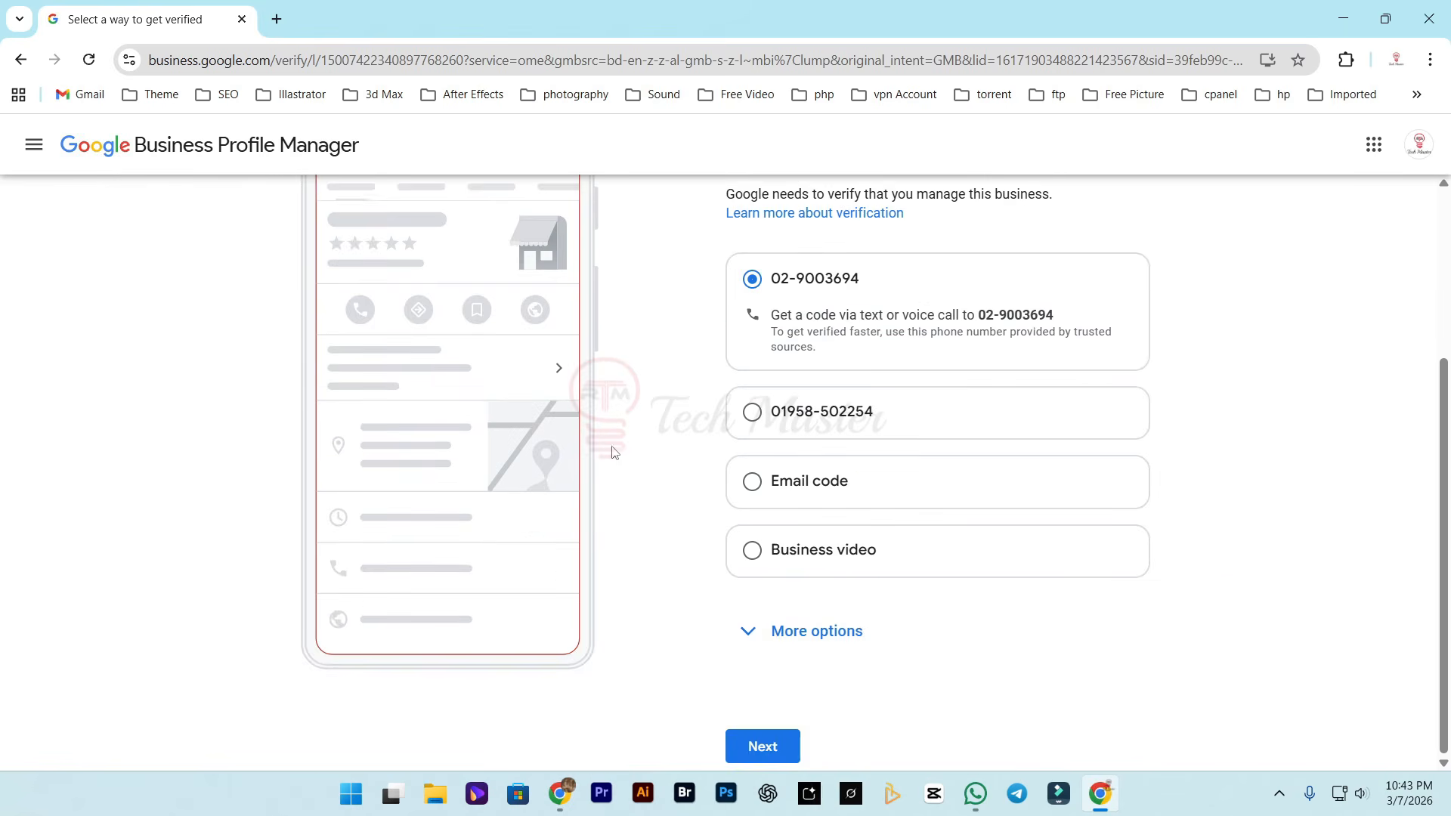
Pick the second listed phone number as the verification method and continue.
{"action": "scroll", "coordinate": [689, 644], "scroll_direction": "up", "scroll_amount": 2}
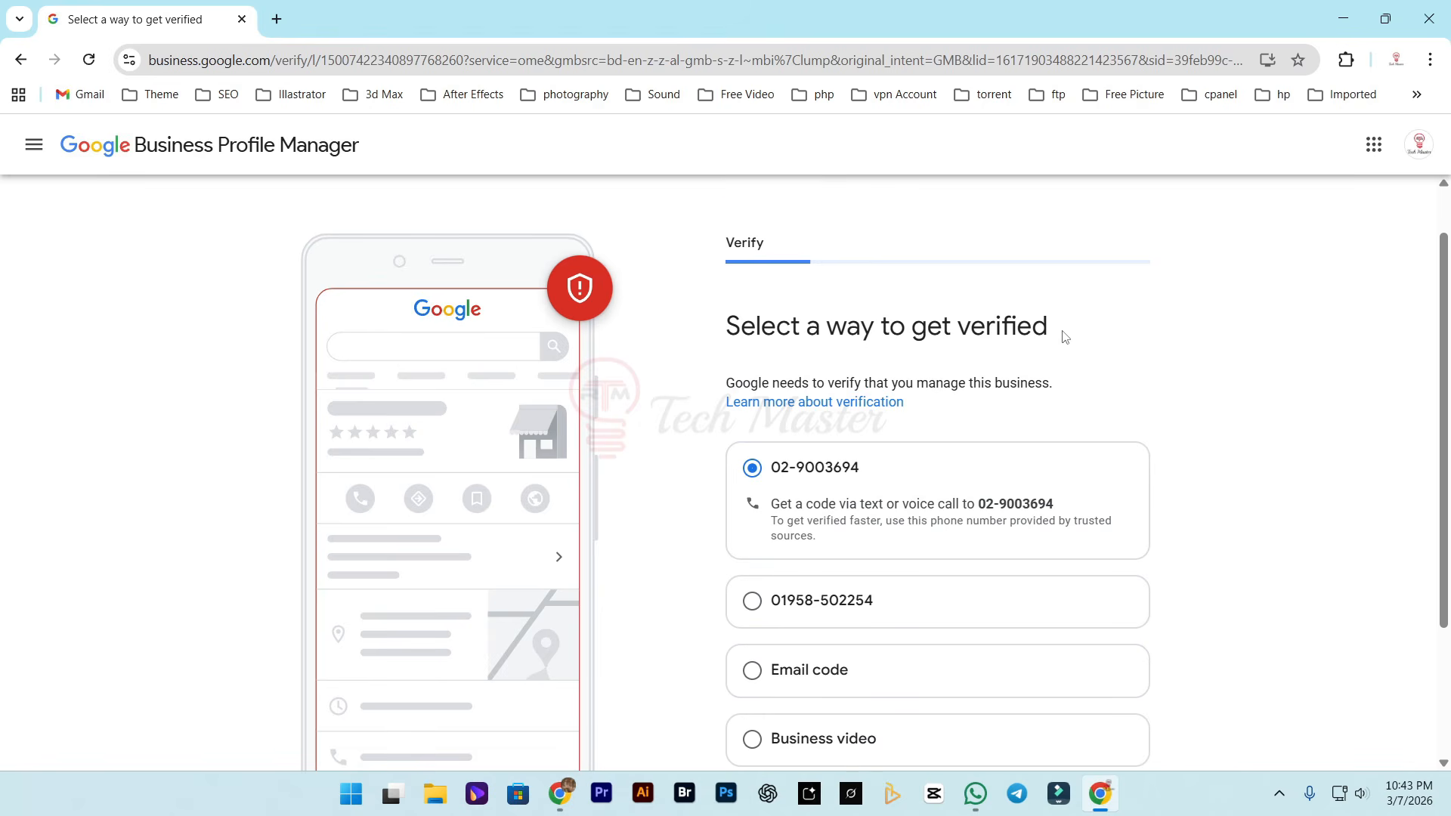
{"action": "scroll", "coordinate": [665, 435], "scroll_direction": "down", "scroll_amount": 2}
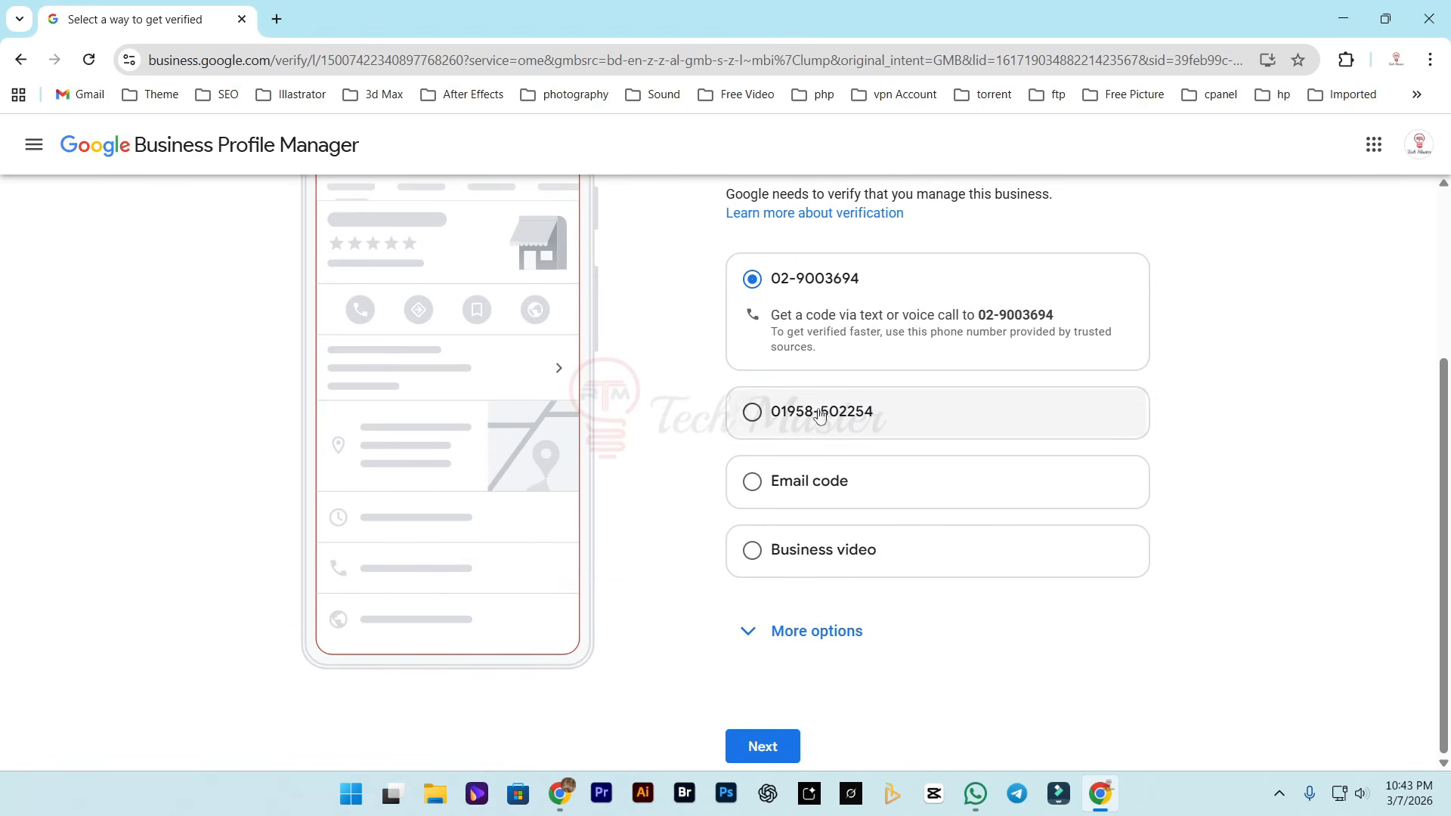
{"action": "scroll", "coordinate": [683, 430], "scroll_direction": "up", "scroll_amount": 1}
{"action": "scroll", "coordinate": [666, 542], "scroll_direction": "down", "scroll_amount": 1}
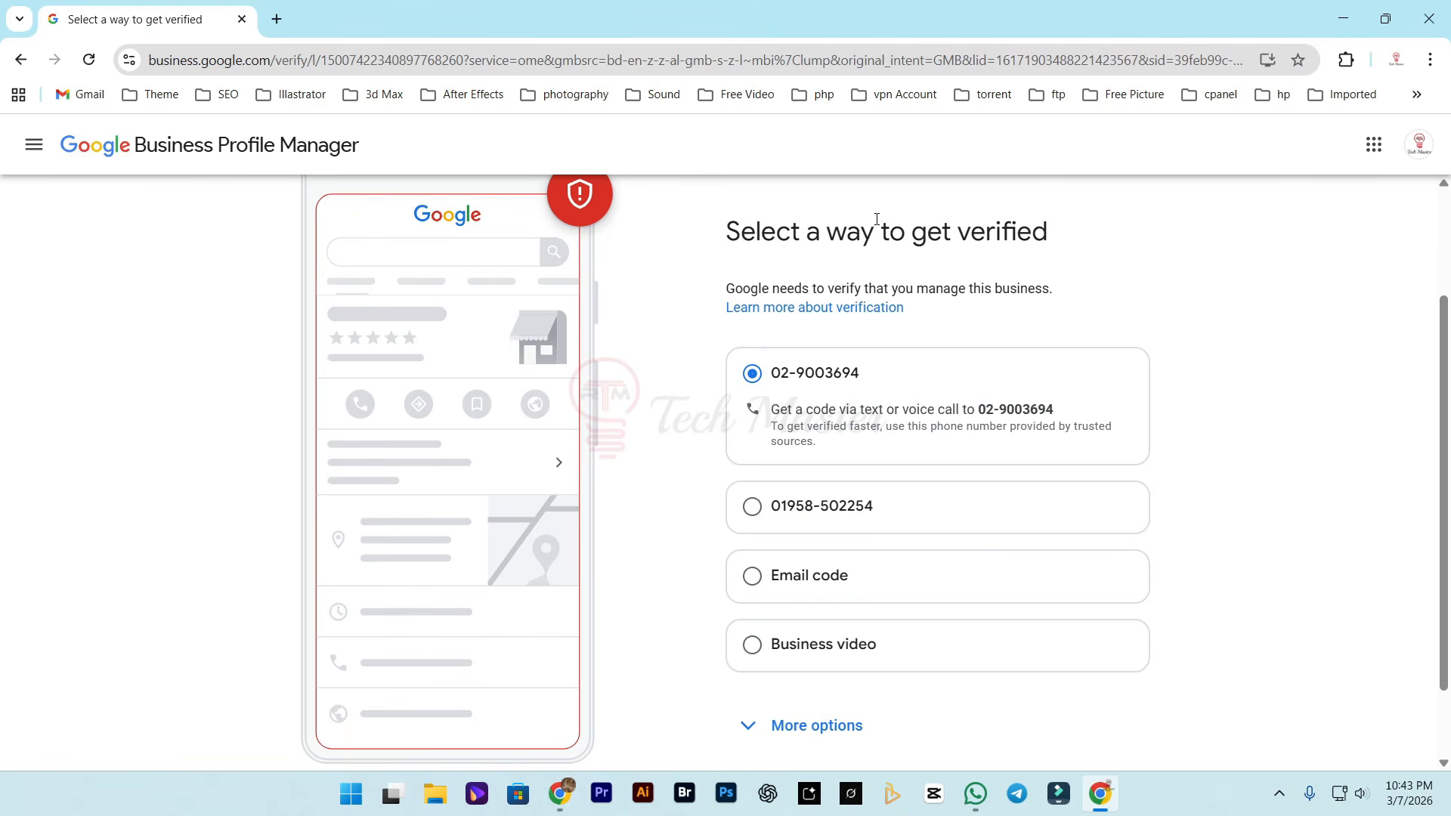
{"action": "scroll", "coordinate": [676, 535], "scroll_direction": "down", "scroll_amount": 1}
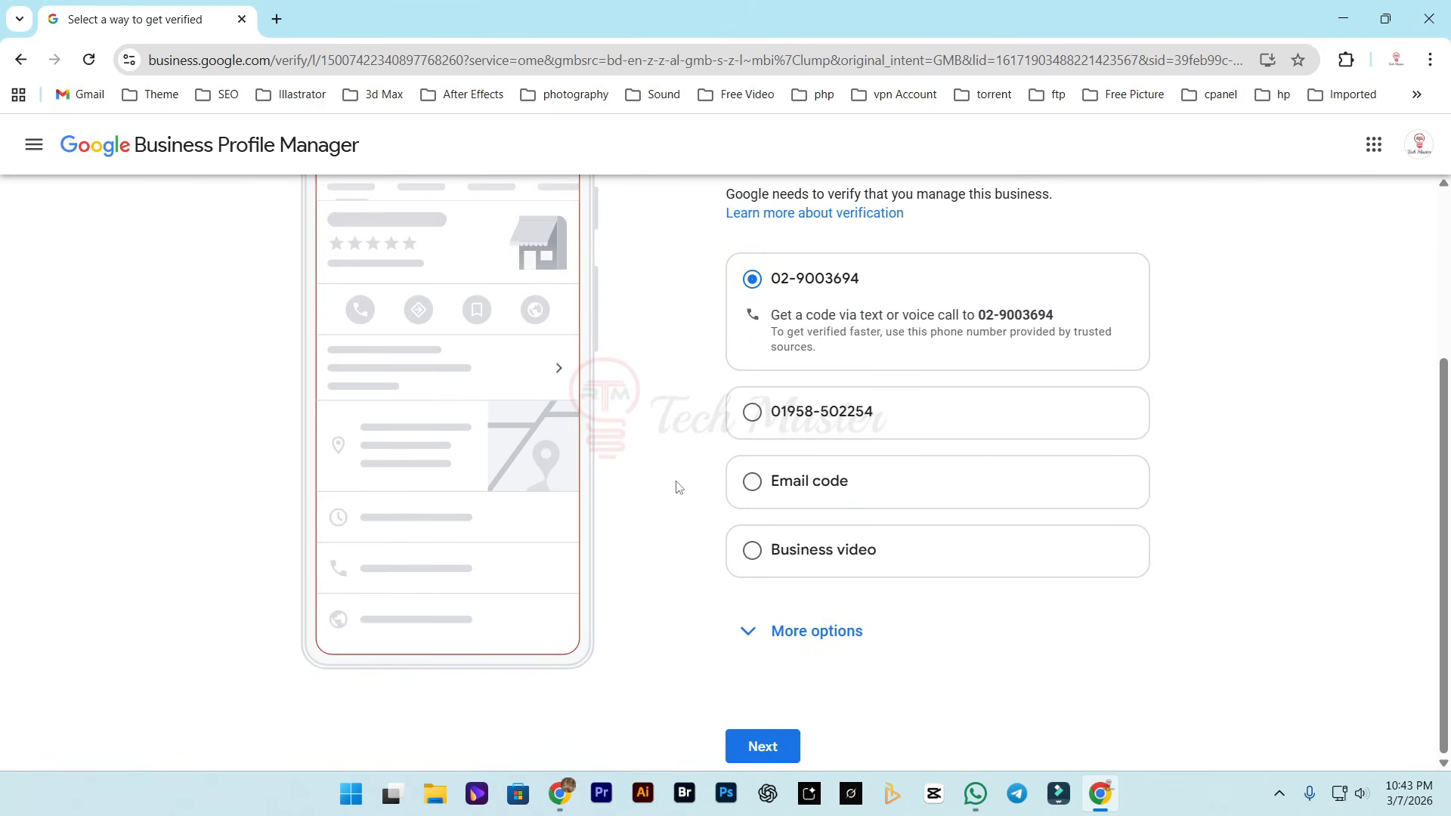
{"action": "left_click", "coordinate": [752, 415]}
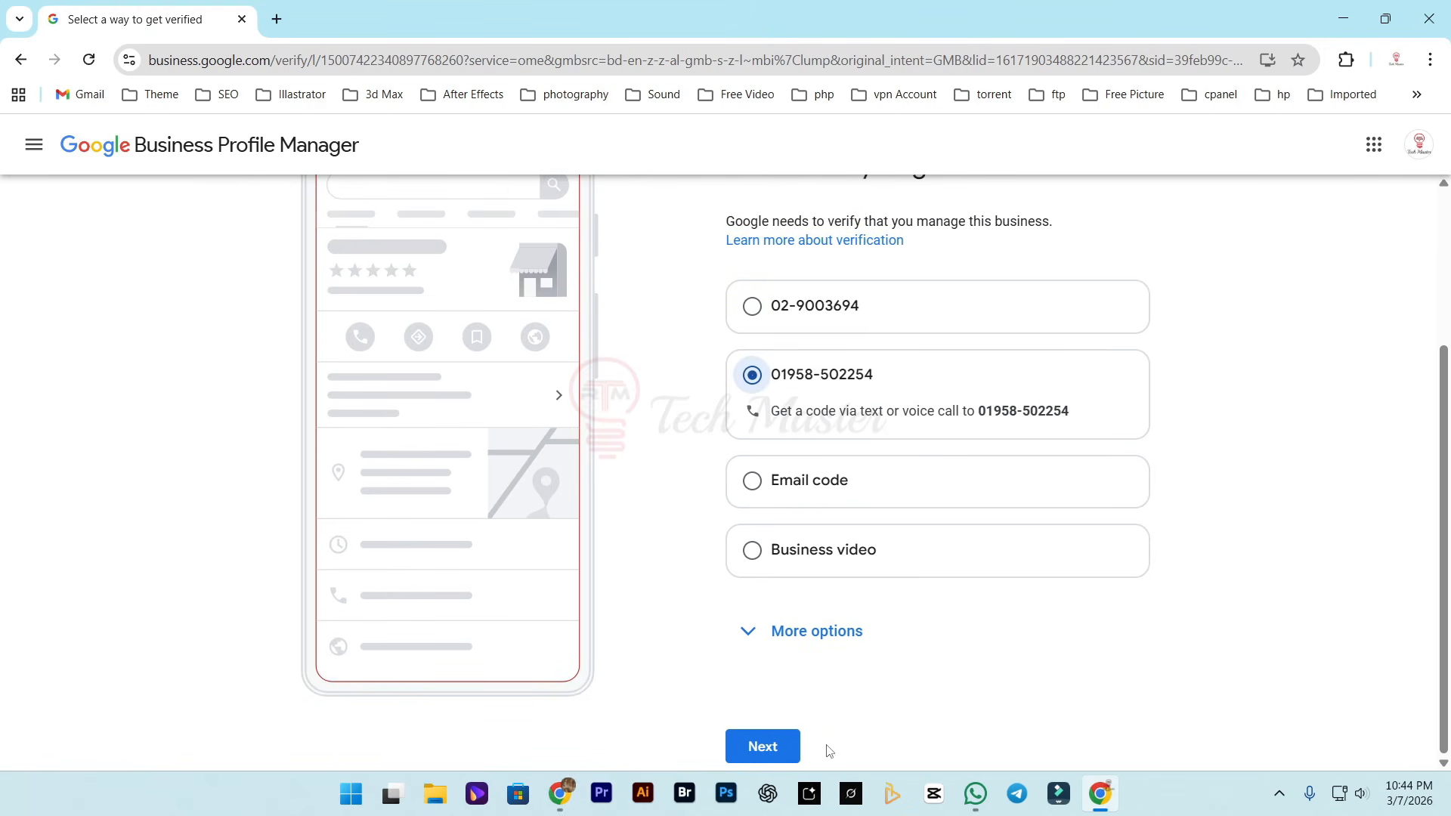
{"action": "left_click", "coordinate": [768, 745]}
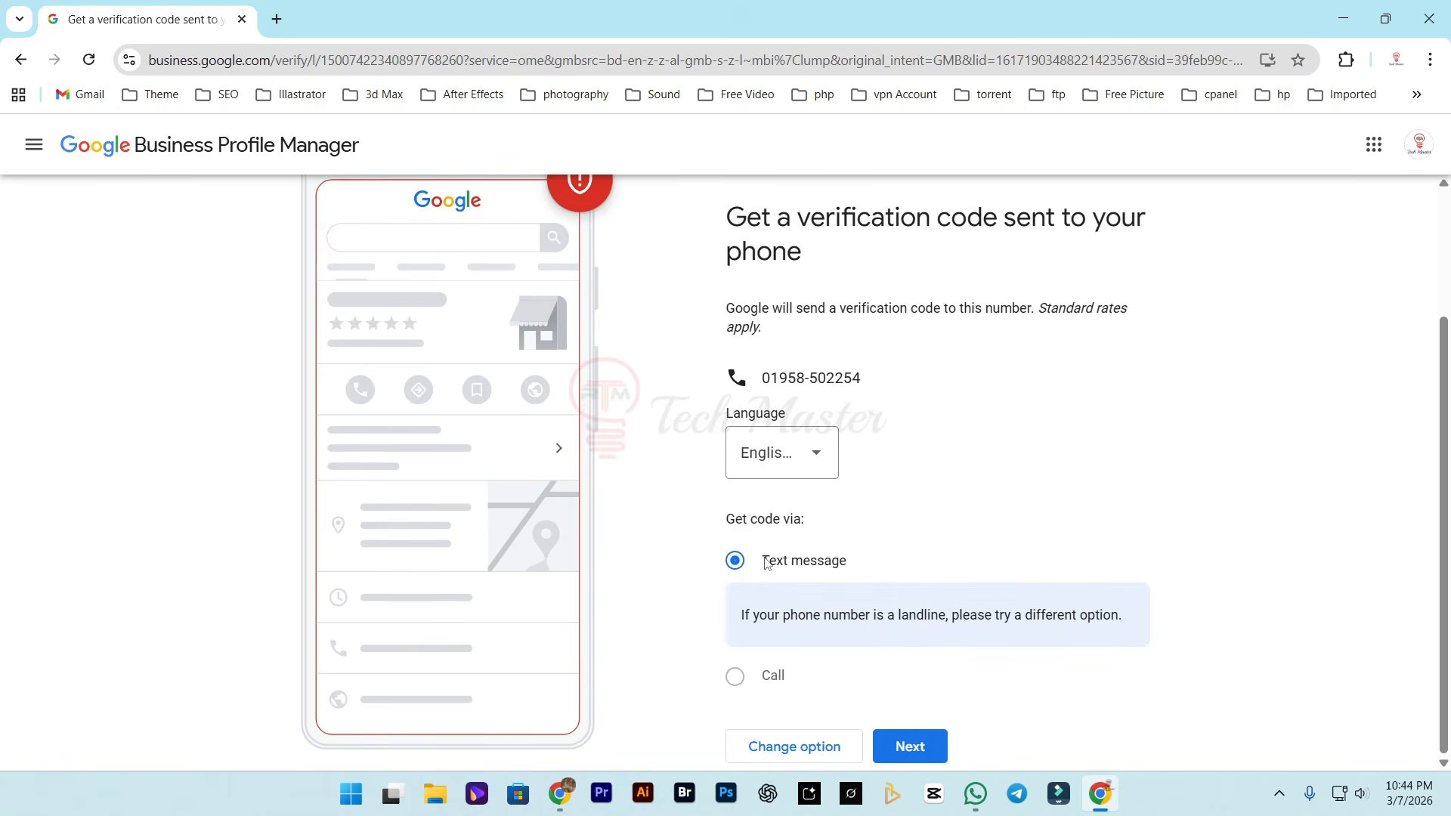
Request the verification code by text message in English.
{"action": "left_click_drag", "start_coordinate": [761, 560], "coordinate": [850, 563]}
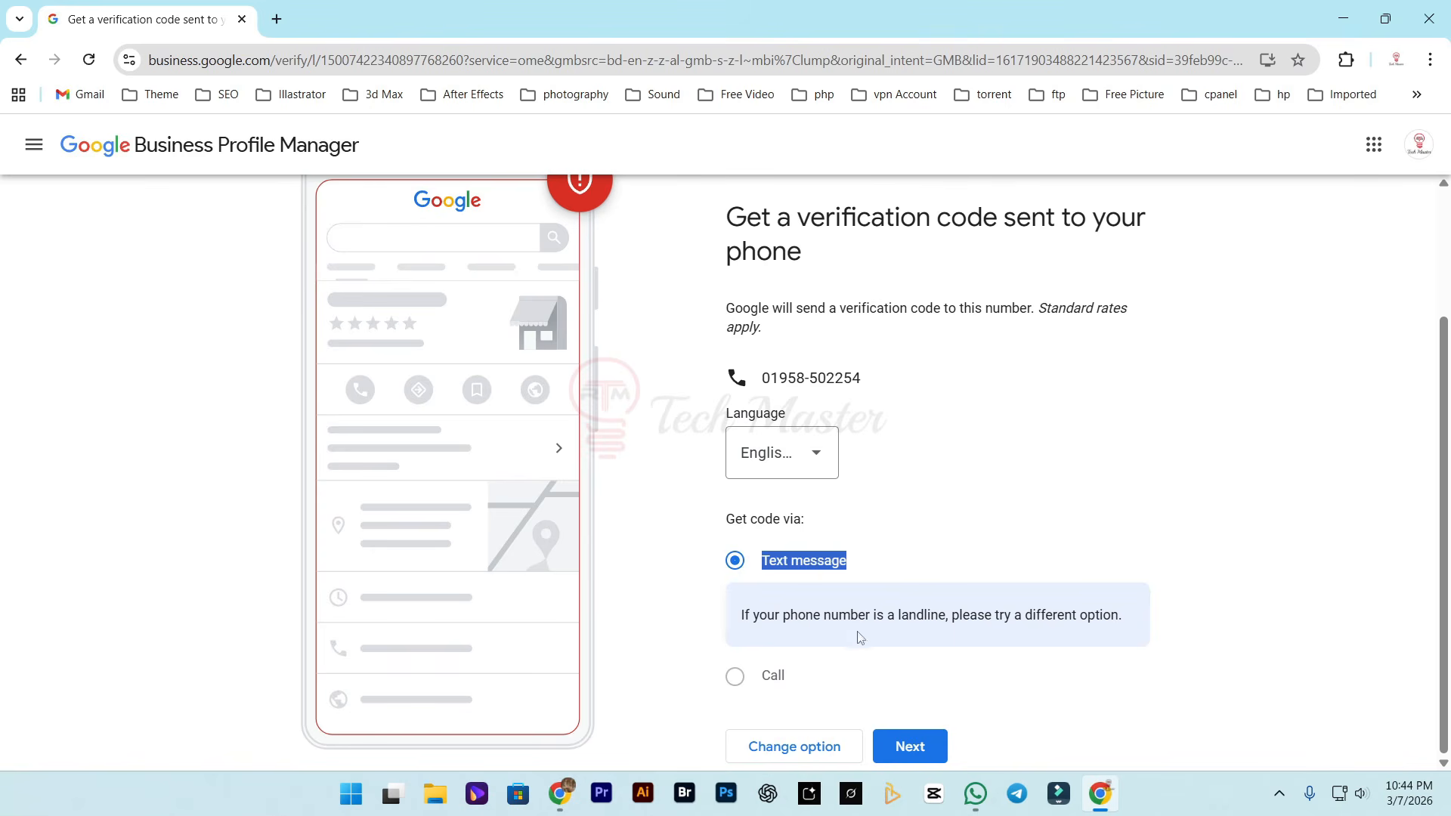
{"action": "left_click", "coordinate": [641, 572]}
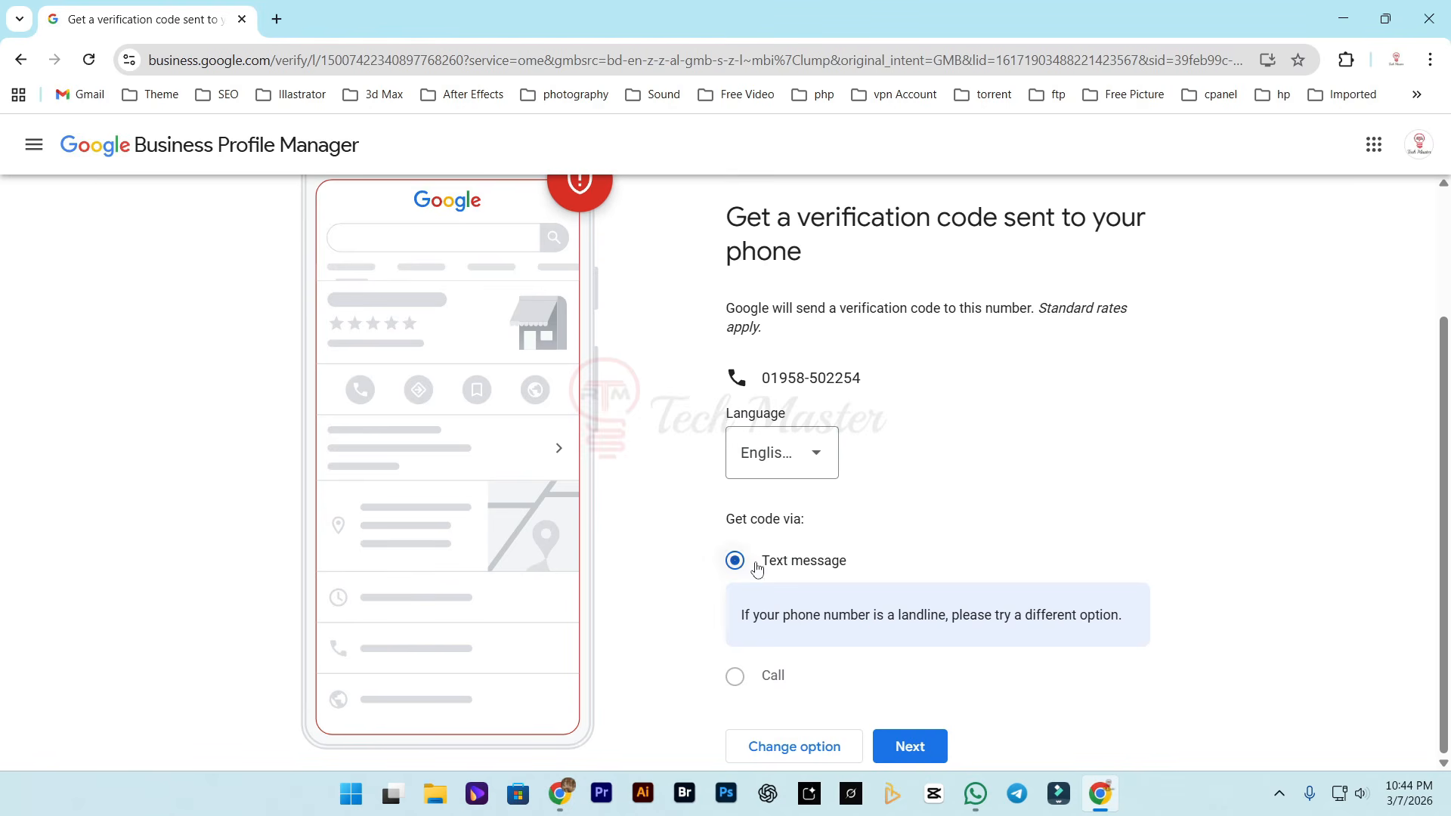
{"action": "left_click", "coordinate": [814, 456]}
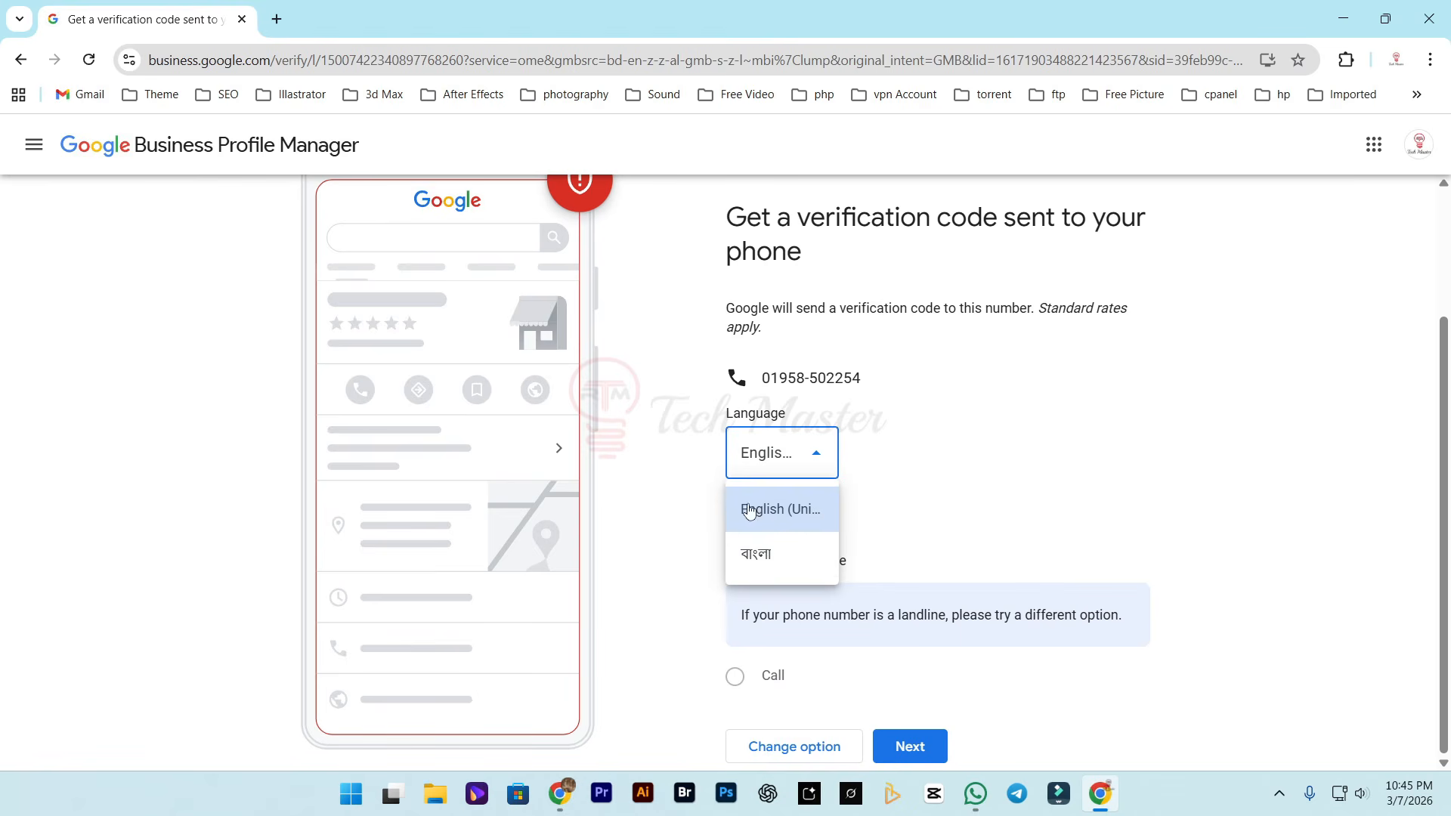
{"action": "left_click", "coordinate": [680, 510]}
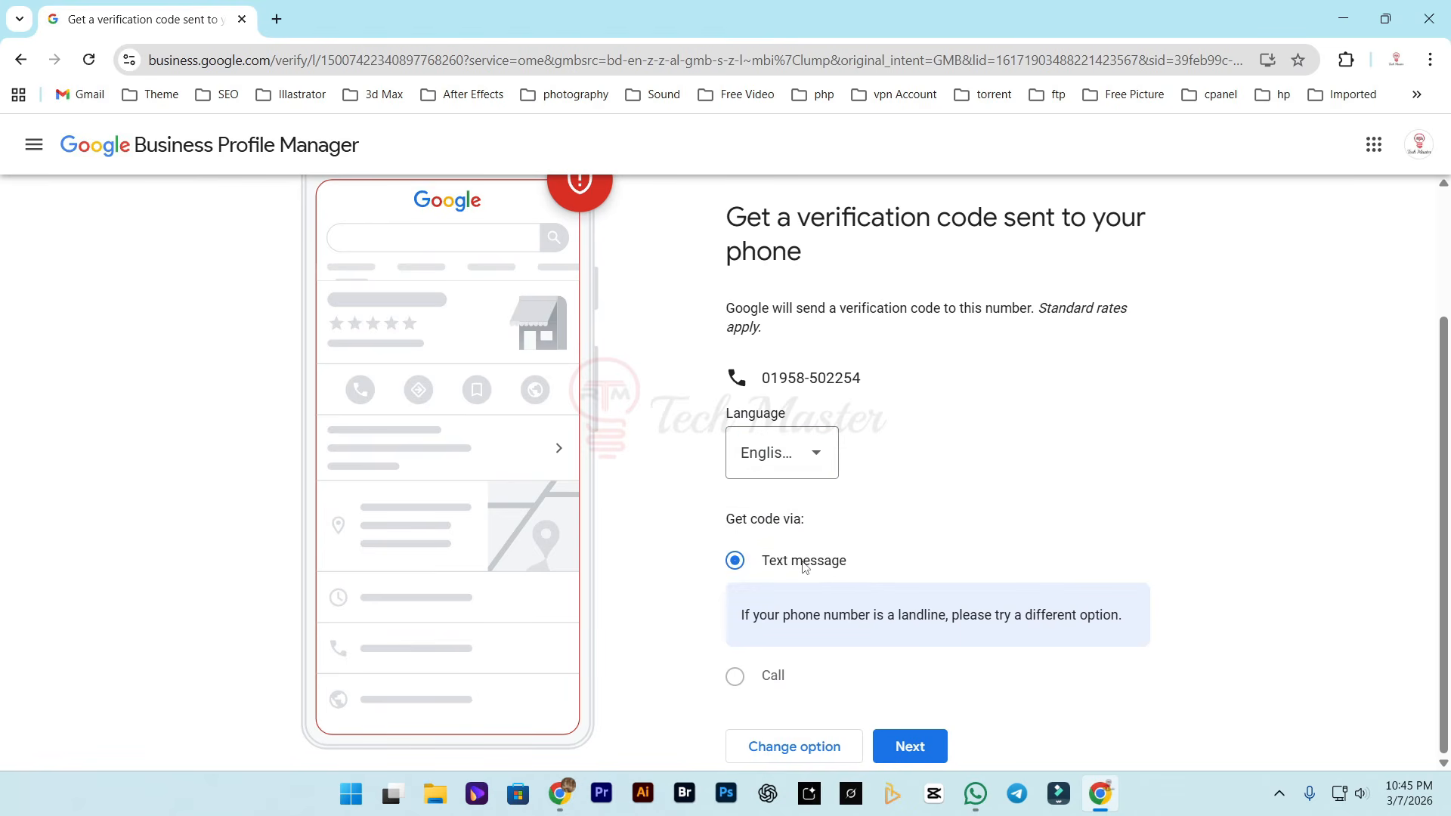
{"action": "left_click", "coordinate": [919, 748]}
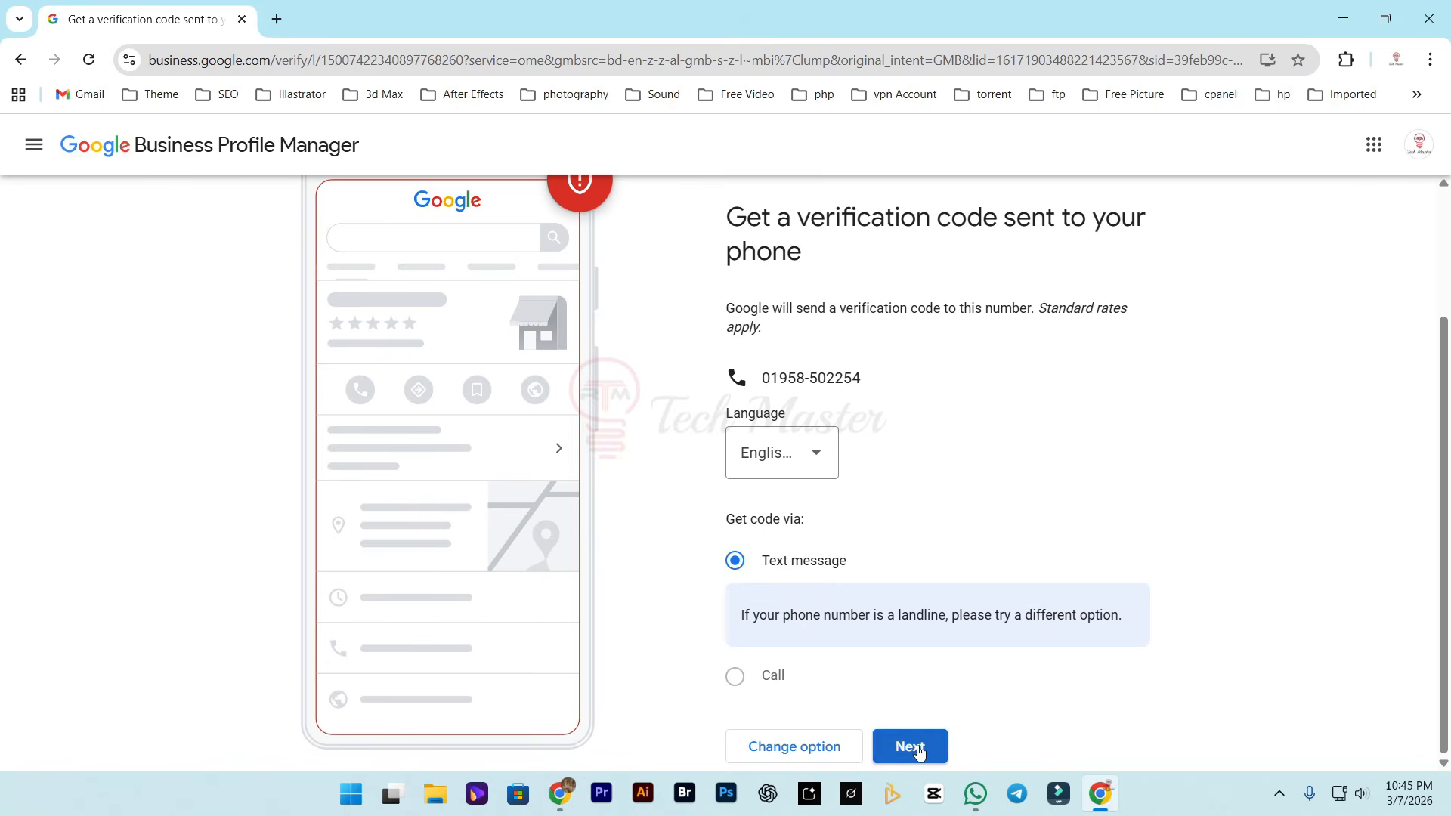
Enter the texted 6-digit verification code and verify the business.
{"action": "left_click_drag", "start_coordinate": [900, 408], "coordinate": [995, 415]}
{"action": "left_click", "coordinate": [792, 433]}
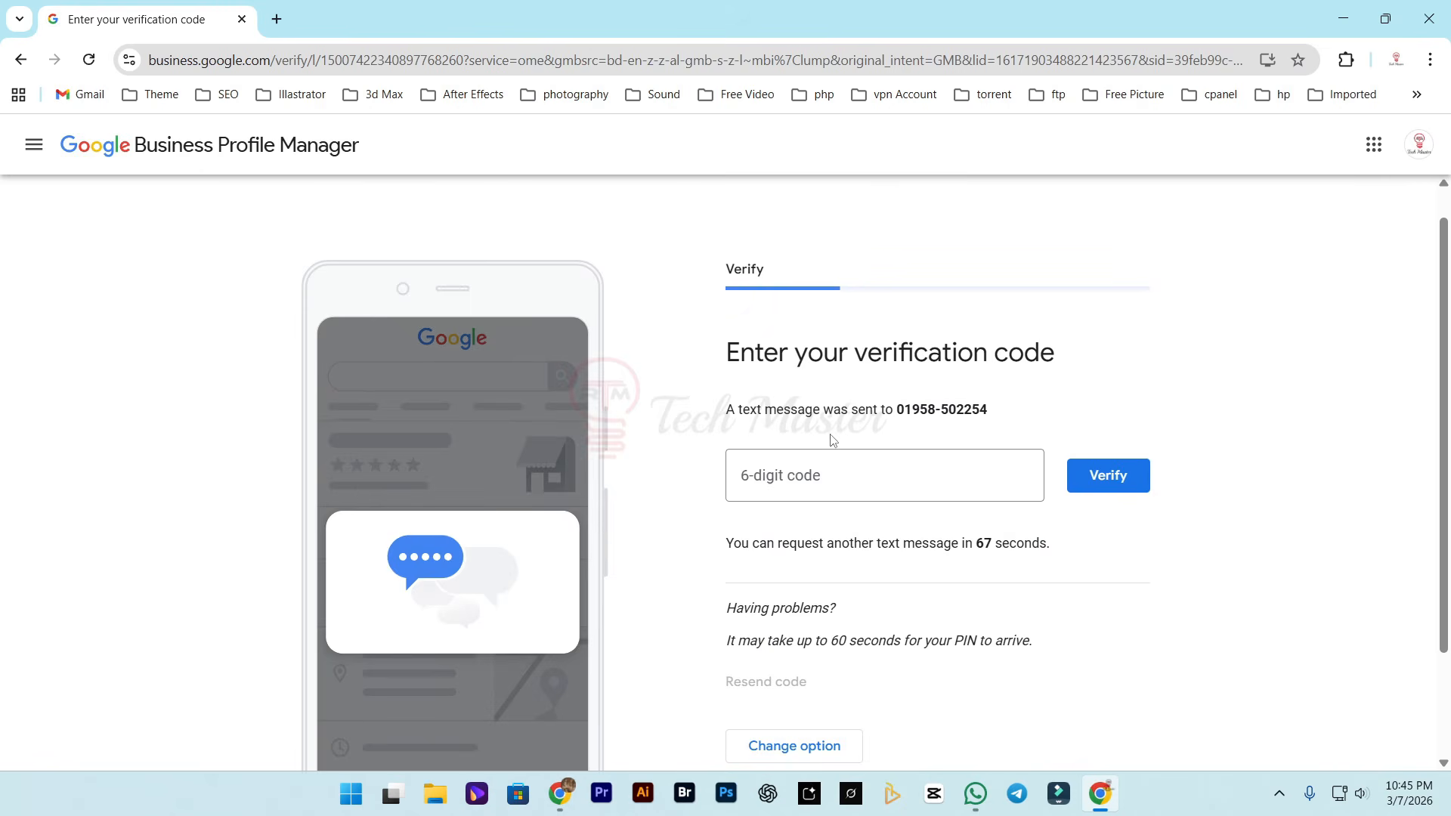
{"action": "scroll", "coordinate": [729, 465], "scroll_direction": "down", "scroll_amount": 1}
{"action": "left_click", "coordinate": [817, 402]}
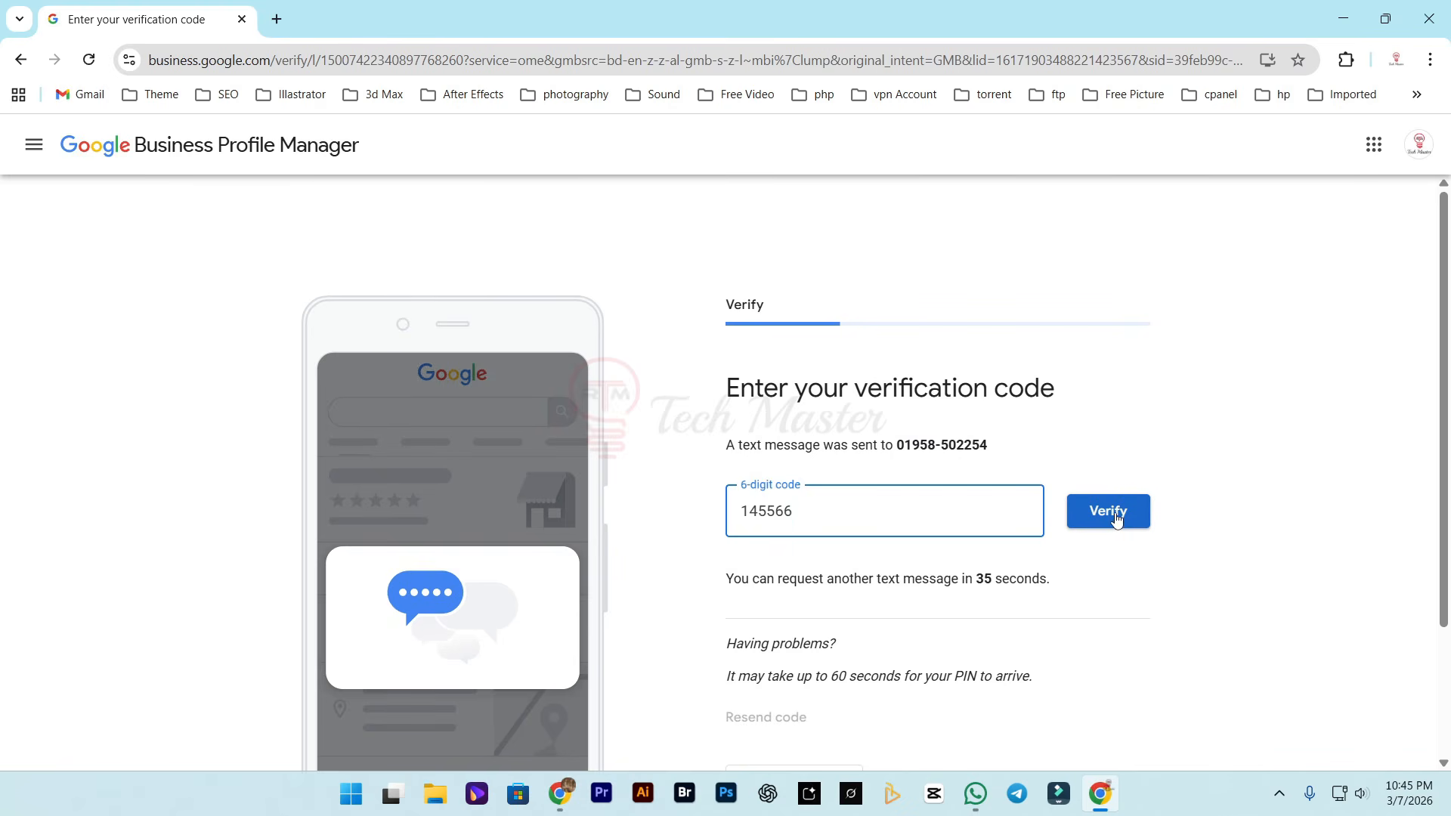
{"action": "left_click", "coordinate": [1117, 520]}
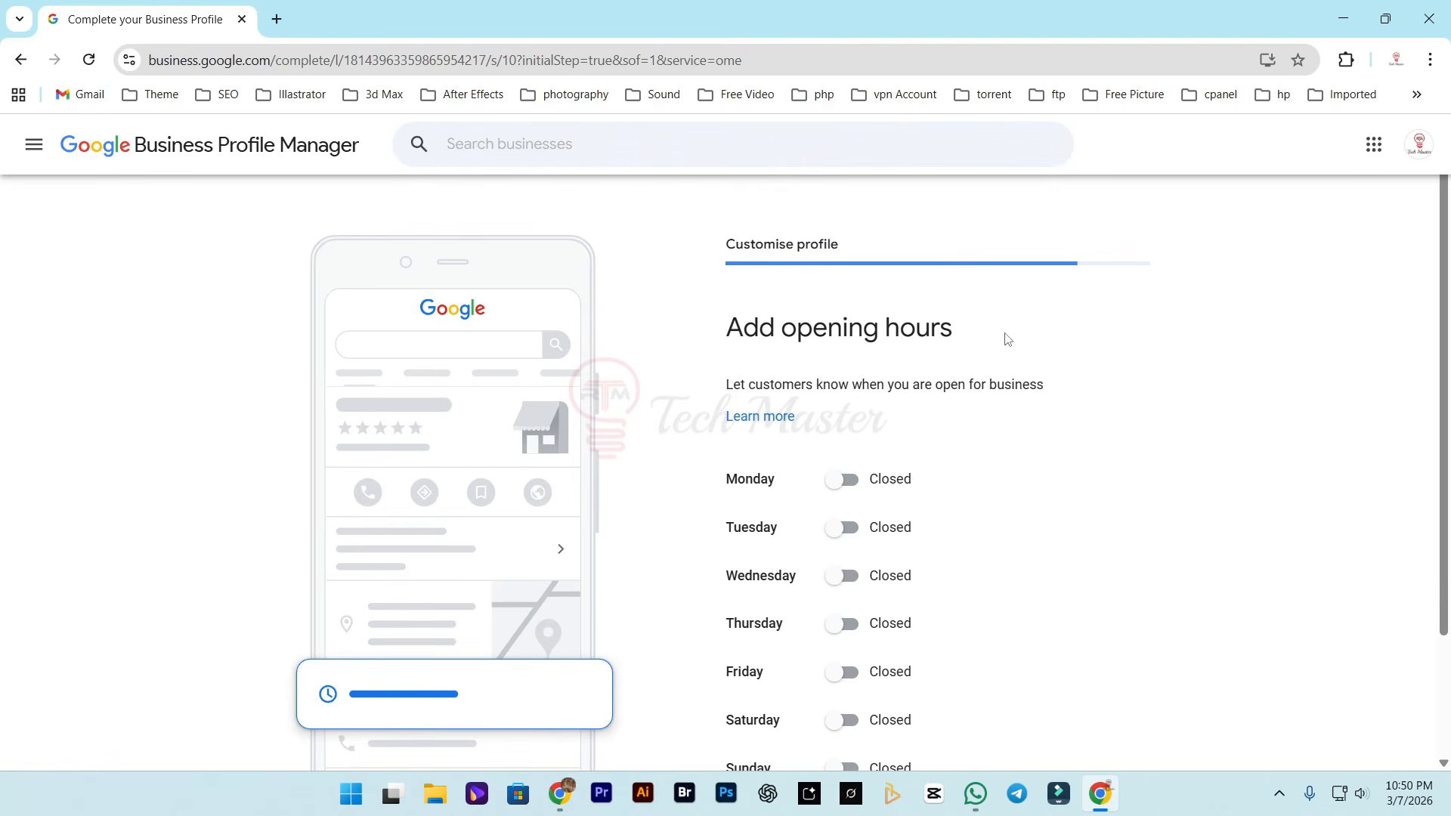
Mark Monday as open with an opening time of 09:00.
{"action": "scroll", "coordinate": [660, 260], "scroll_direction": "down", "scroll_amount": 1}
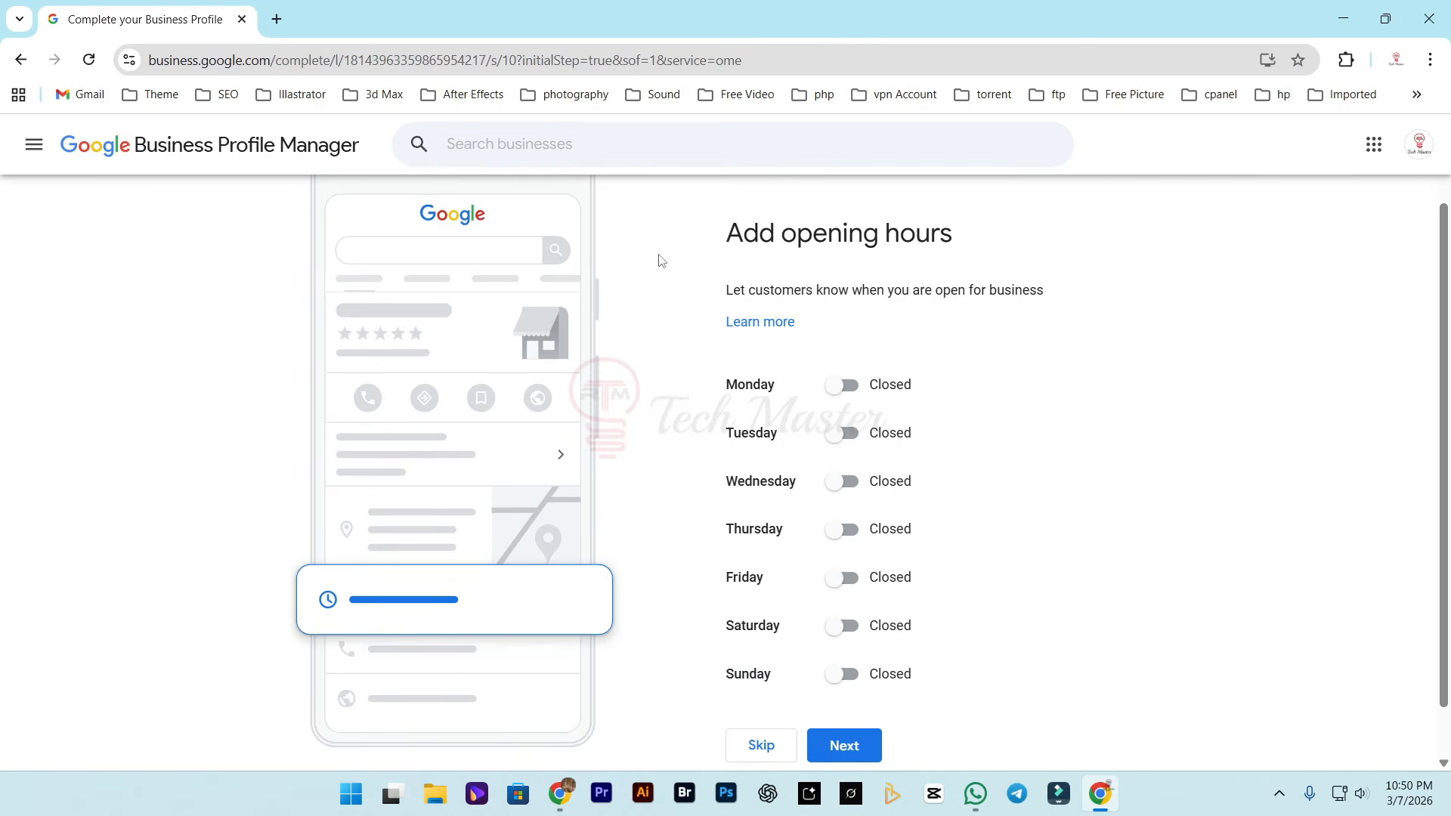
{"action": "left_click", "coordinate": [845, 387]}
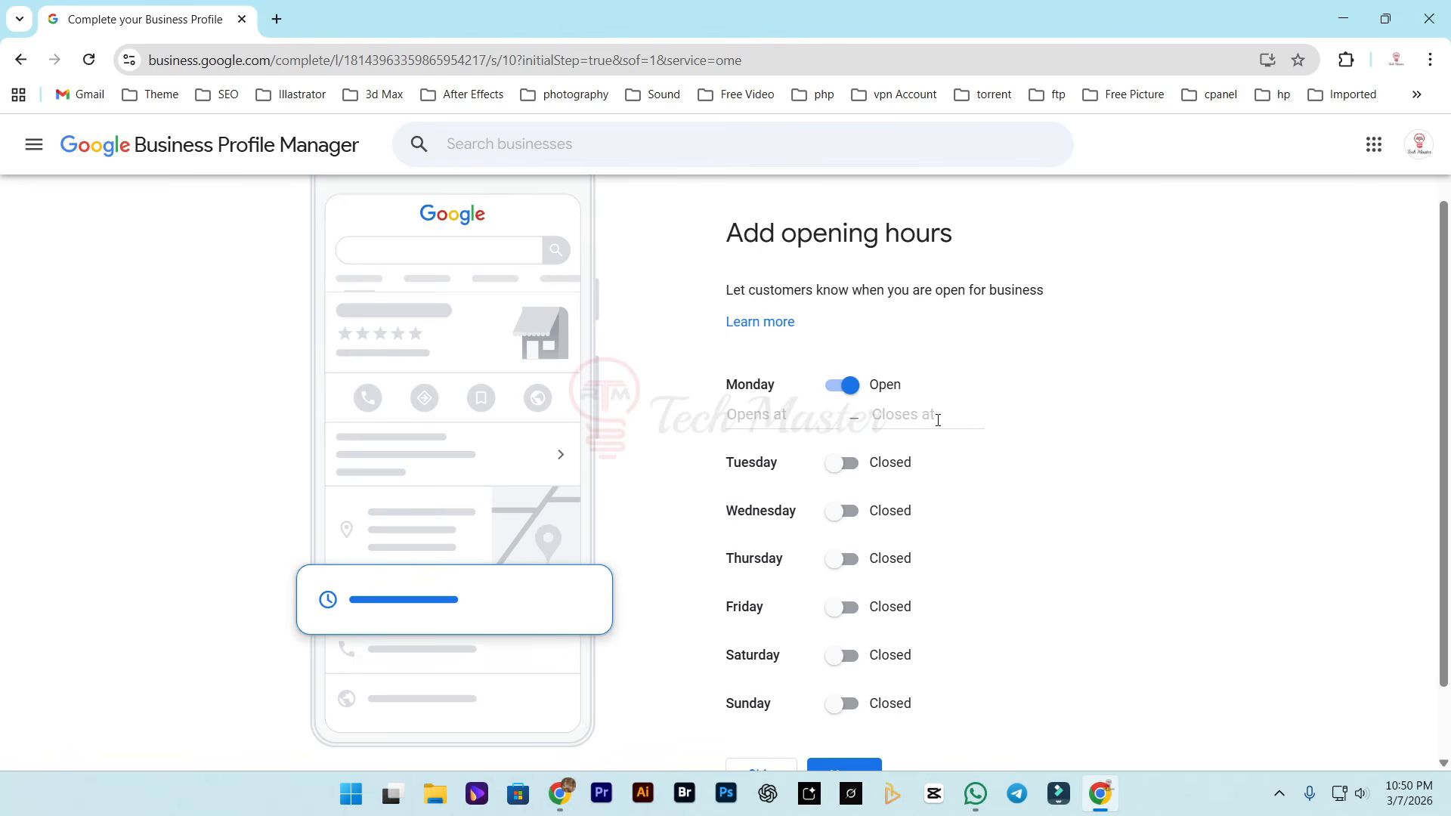
{"action": "left_click", "coordinate": [767, 416]}
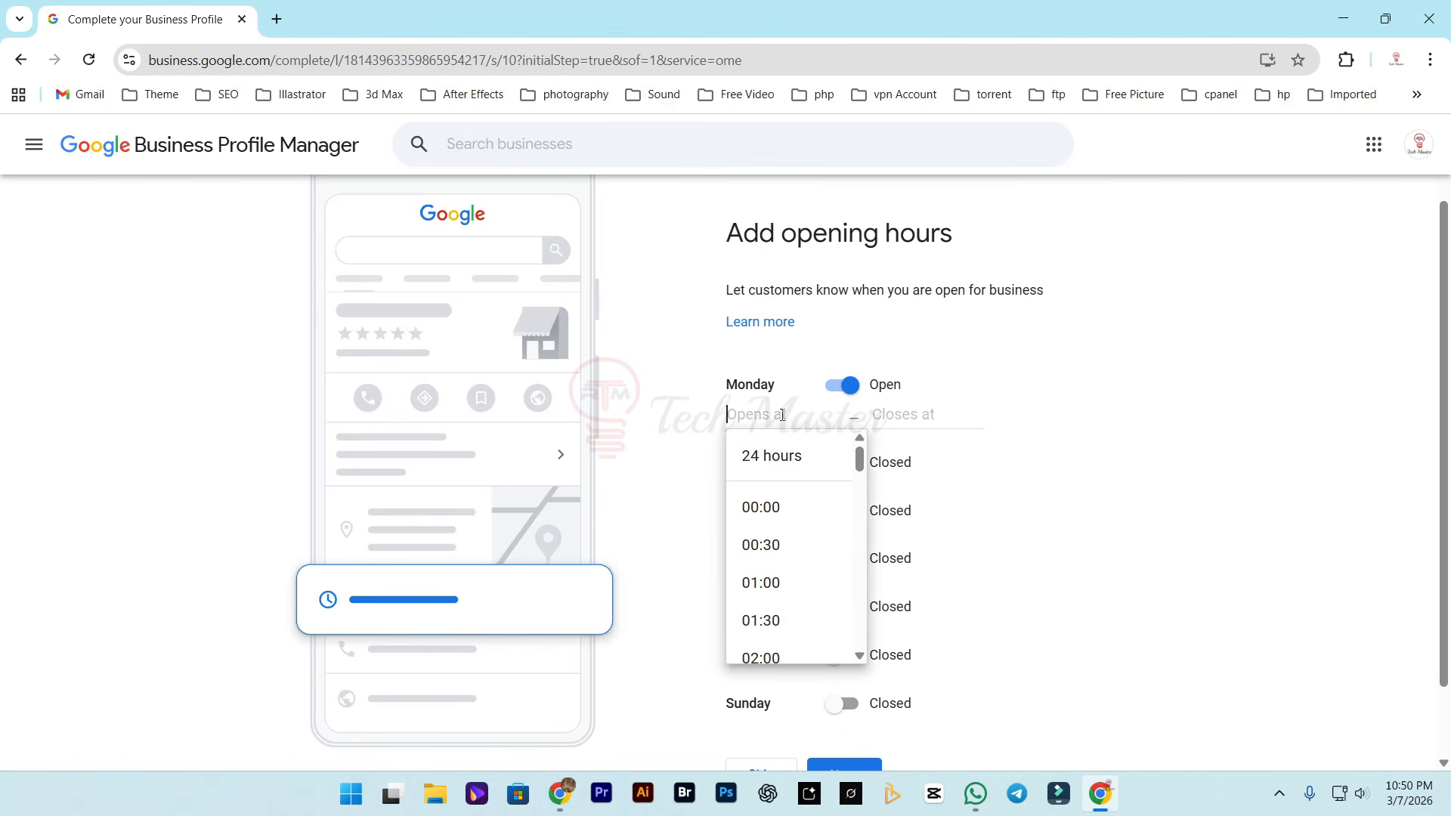
{"action": "type", "text": "9"}
{"action": "left_click", "coordinate": [931, 409]}
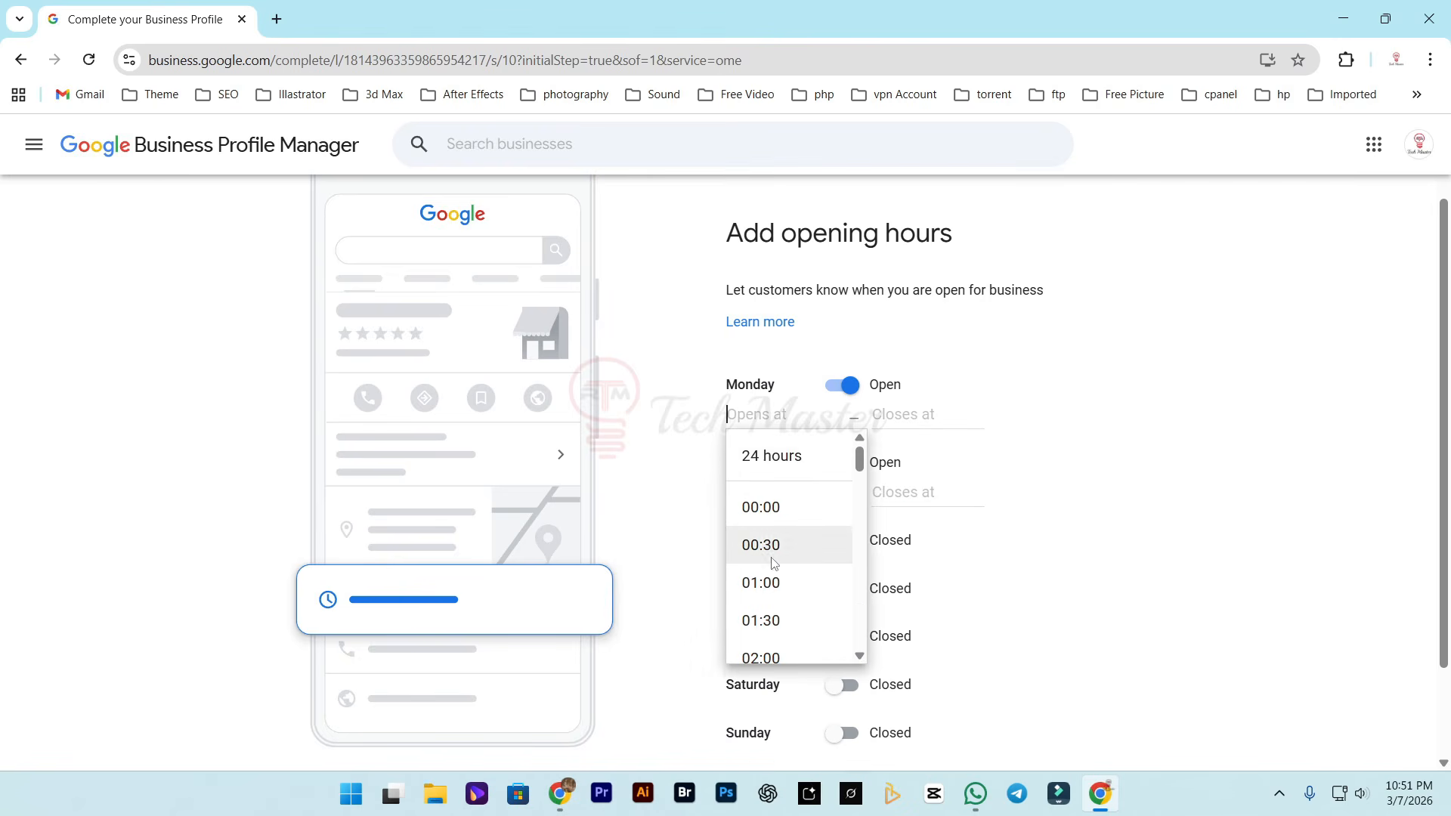
{"action": "scroll", "coordinate": [782, 584], "scroll_direction": "down", "scroll_amount": 10}
{"action": "scroll", "coordinate": [783, 583], "scroll_direction": "down", "scroll_amount": 4}
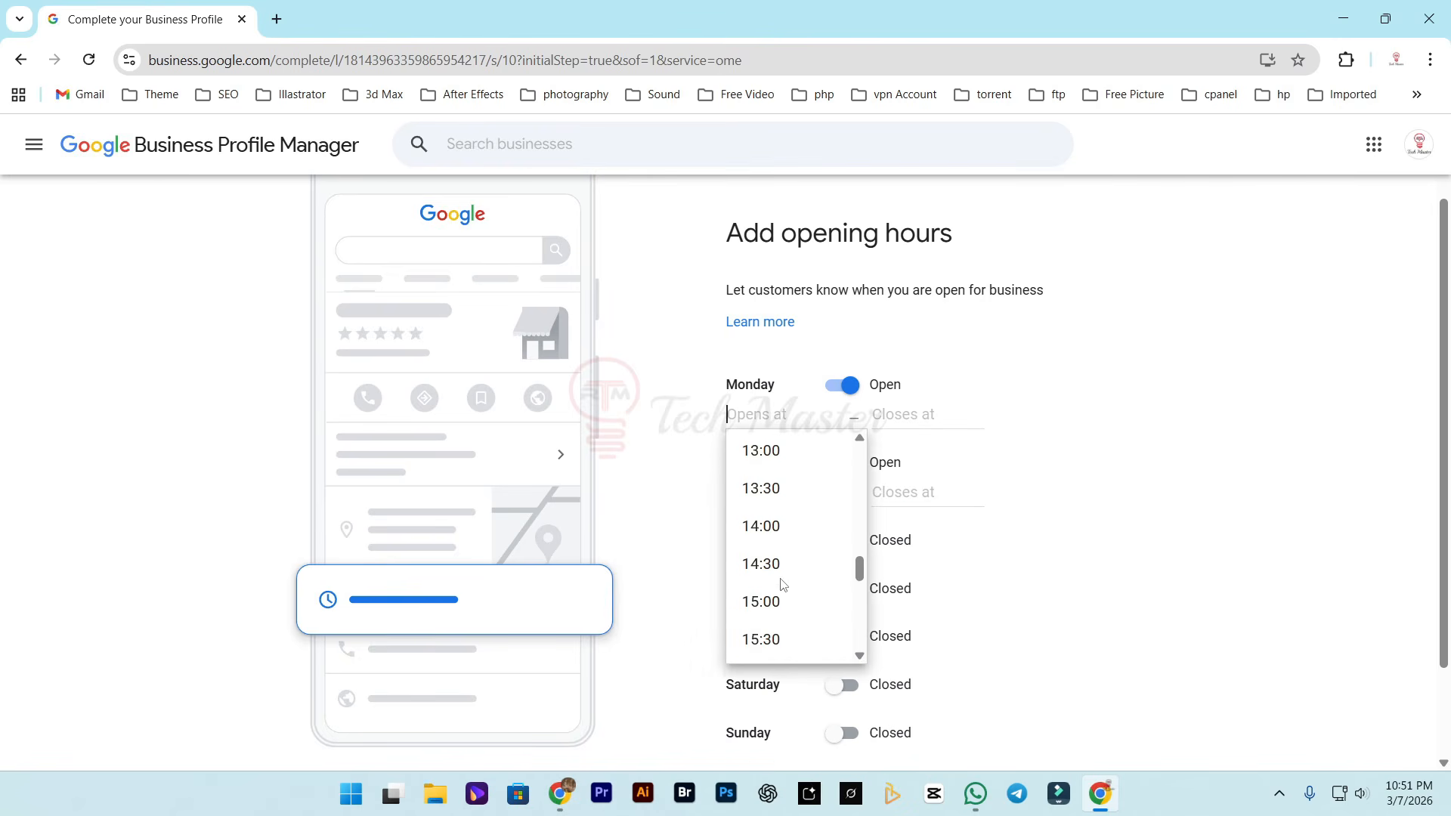
{"action": "scroll", "coordinate": [783, 583], "scroll_direction": "up", "scroll_amount": 9}
{"action": "scroll", "coordinate": [783, 584], "scroll_direction": "down", "scroll_amount": 3}
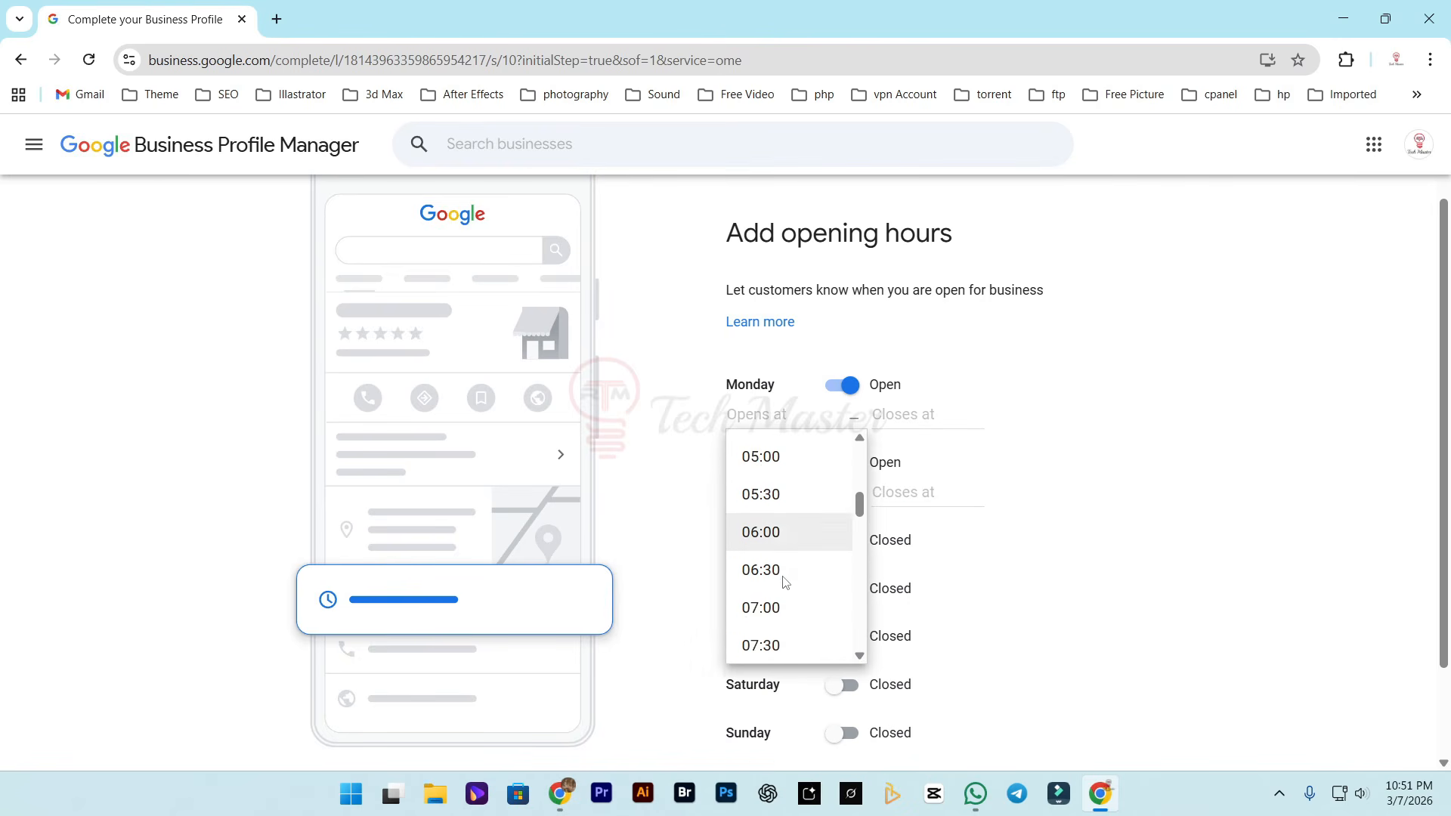
{"action": "left_click", "coordinate": [783, 621]}
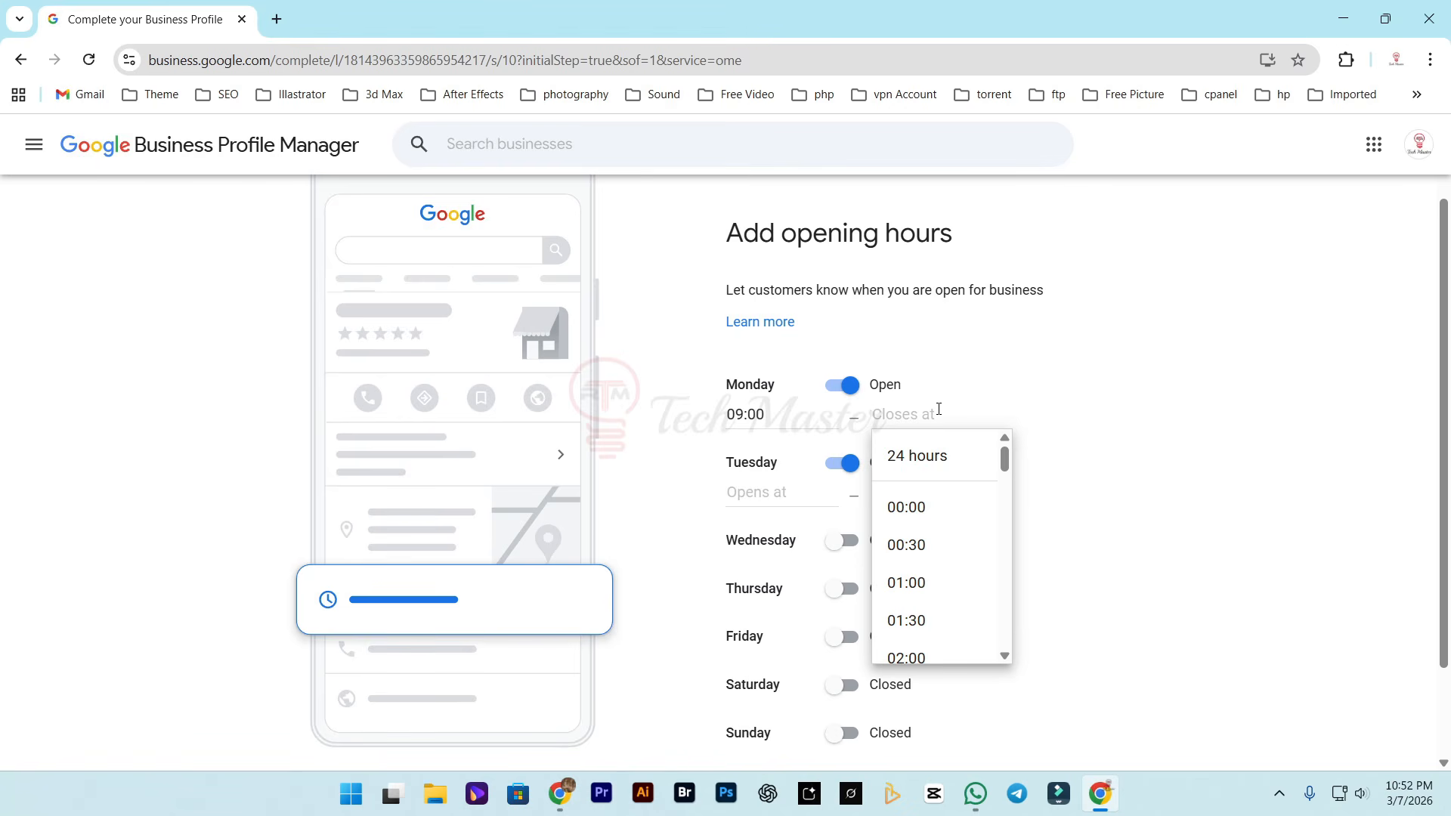
Set closing time to 17:00 and save 09:00–17:00 hours, Friday closed.
{"action": "type", "text": "17"}
{"action": "left_click", "coordinate": [810, 456]}
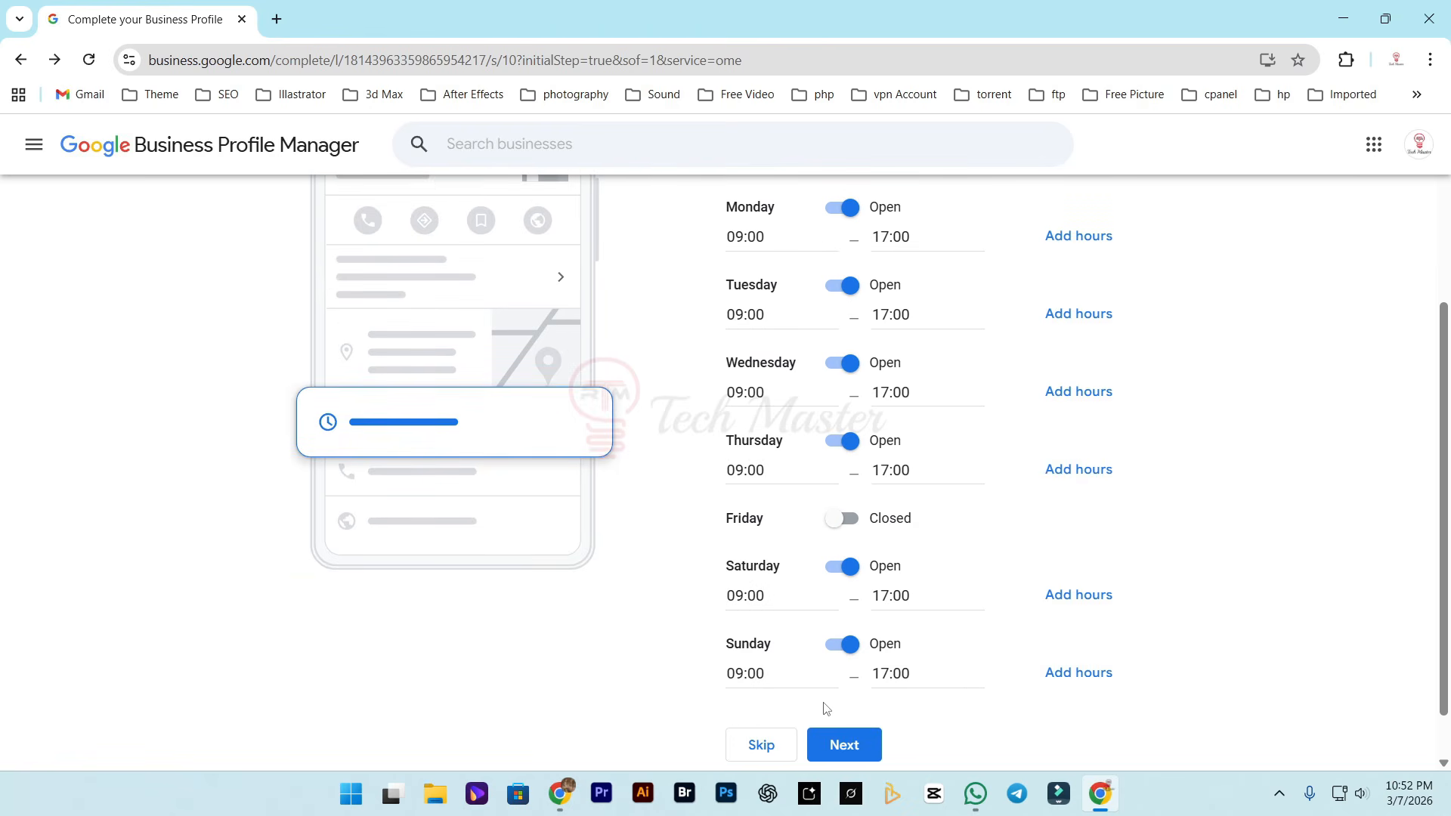
{"action": "left_click", "coordinate": [845, 746]}
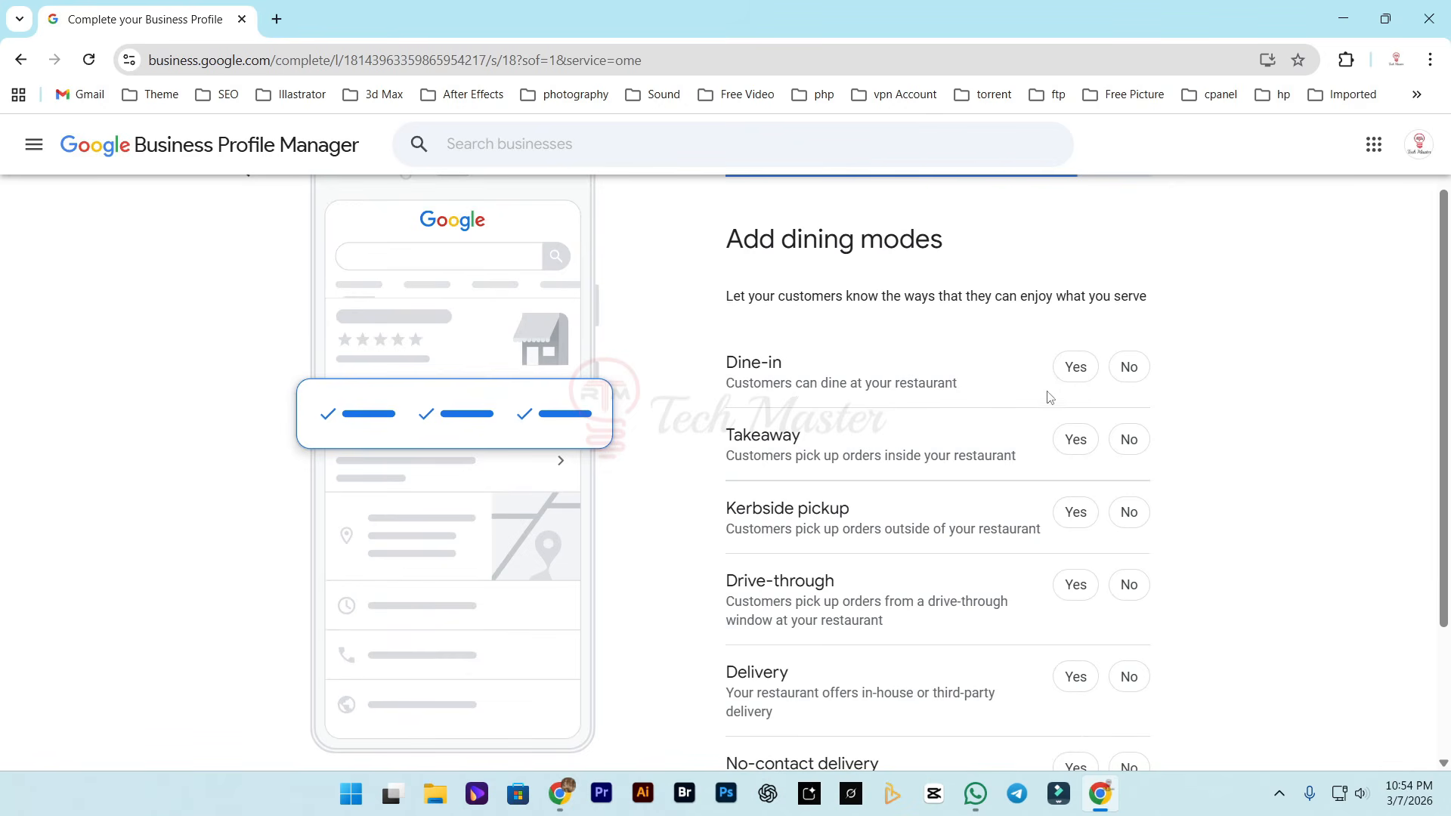
Mark Dine-in, Takeaway and Delivery as offered dining modes and continue.
{"action": "scroll", "coordinate": [1062, 677], "scroll_direction": "down", "scroll_amount": 3}
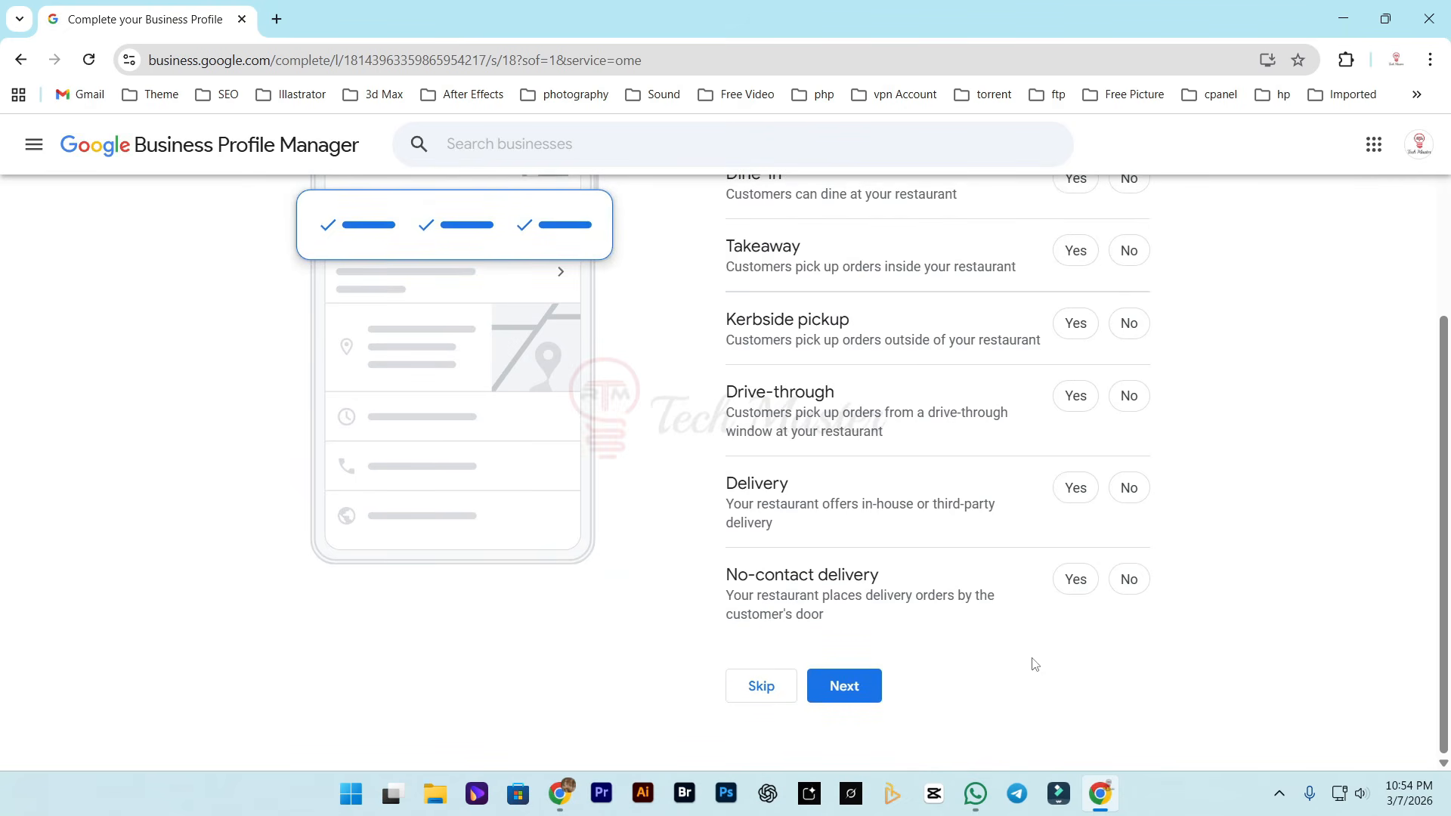
{"action": "scroll", "coordinate": [775, 577], "scroll_direction": "up", "scroll_amount": 3}
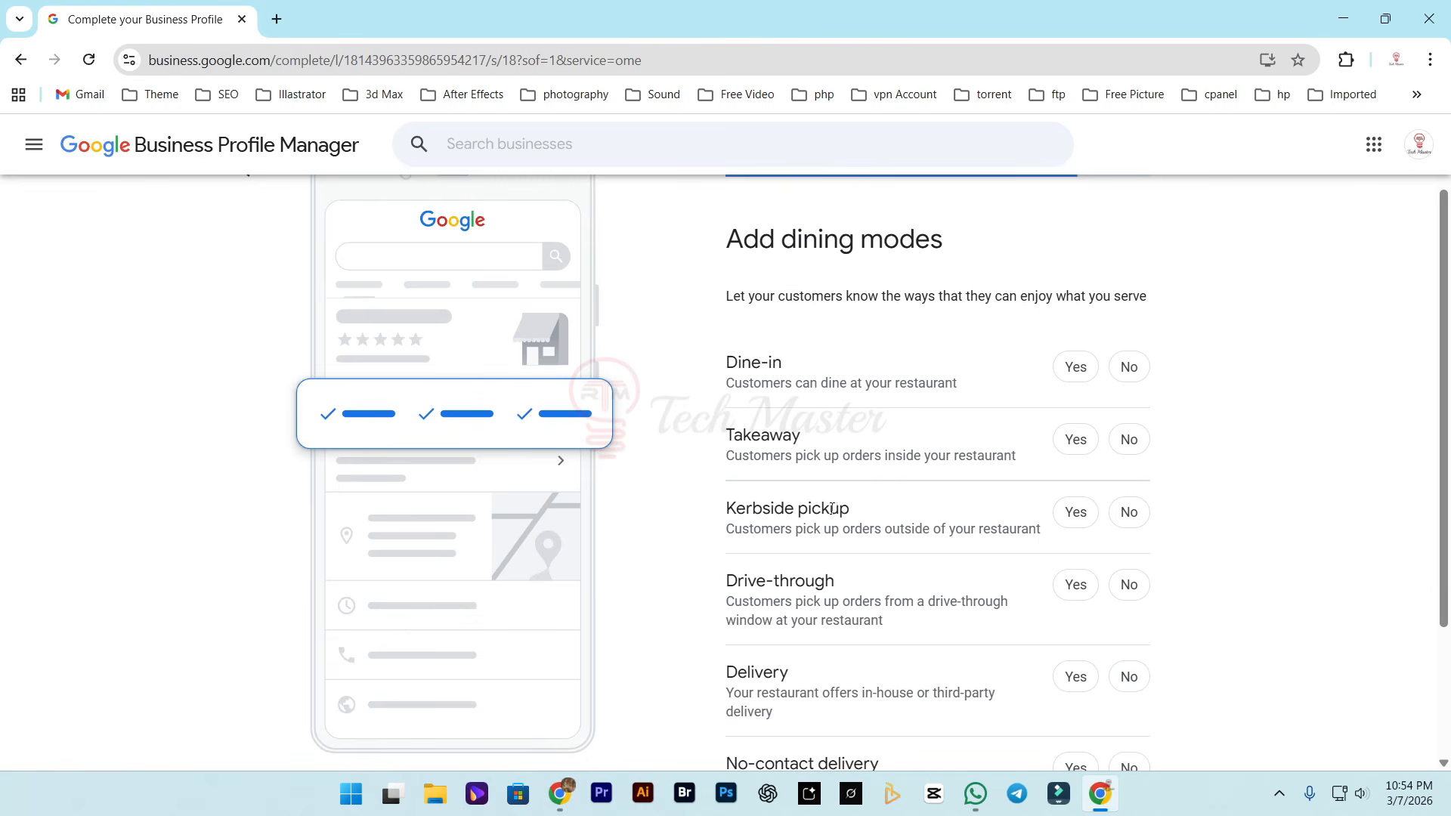
{"action": "left_click", "coordinate": [1077, 369]}
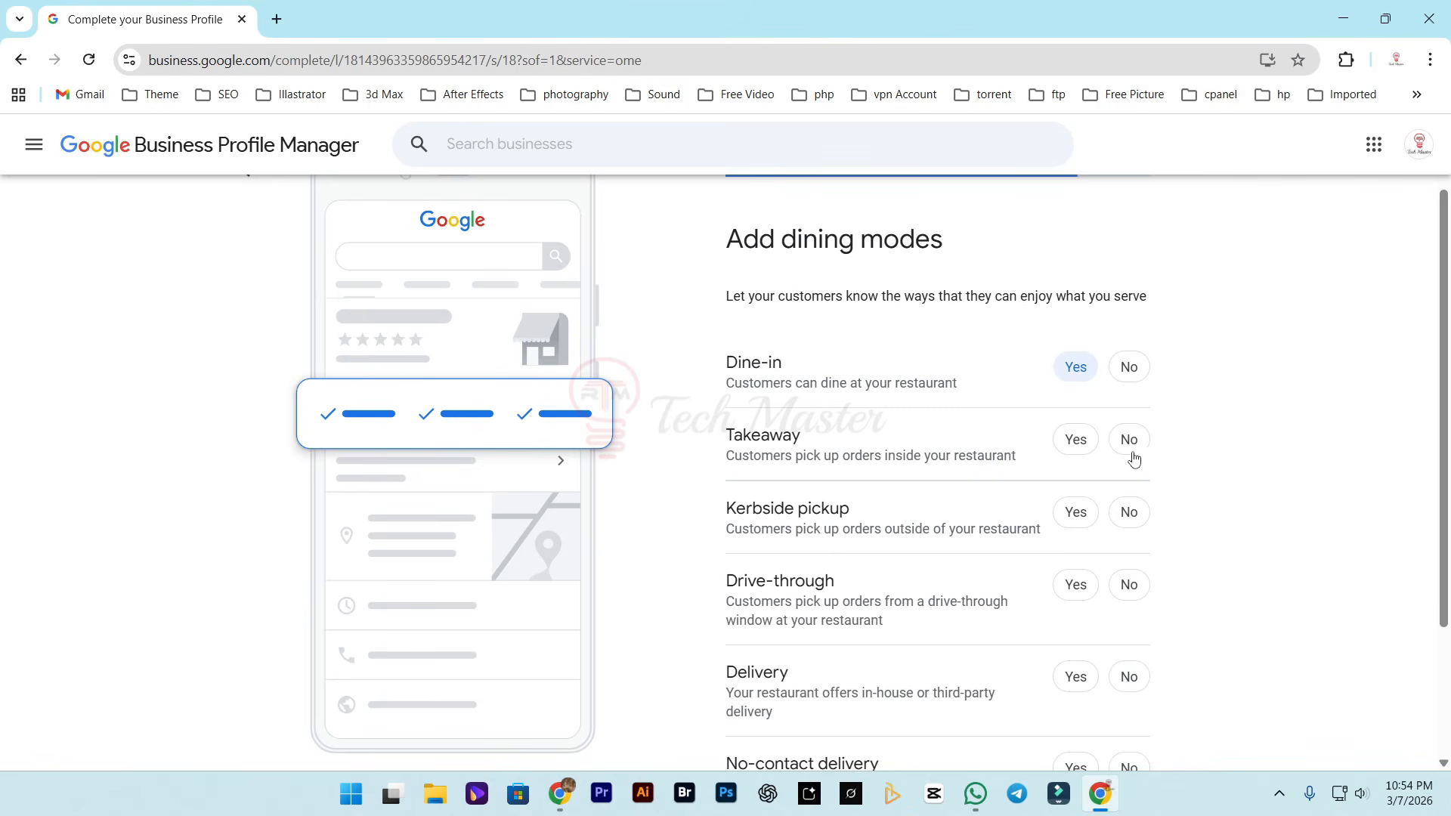
{"action": "left_click", "coordinate": [1077, 448]}
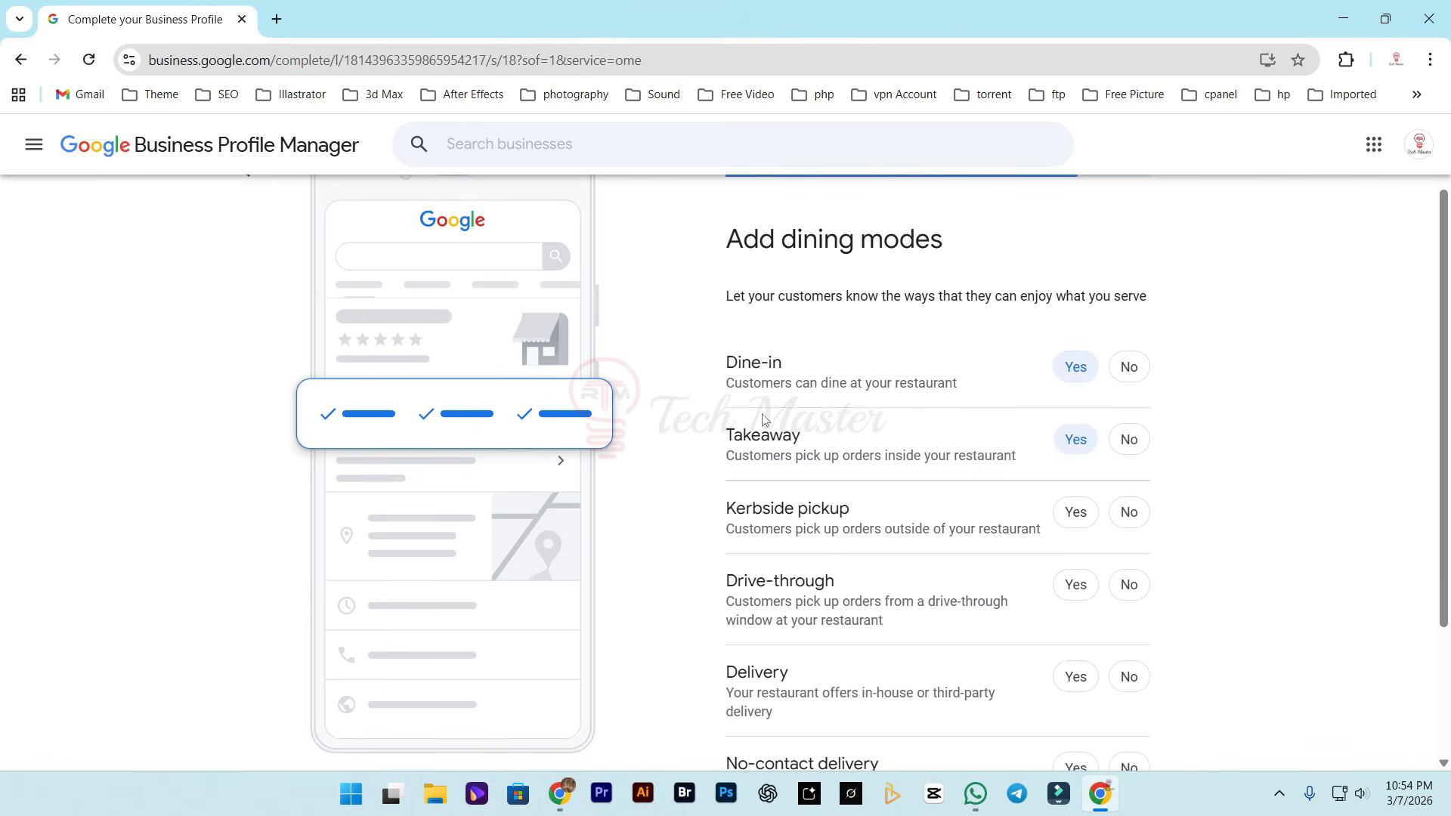
{"action": "scroll", "coordinate": [770, 410], "scroll_direction": "down", "scroll_amount": 3}
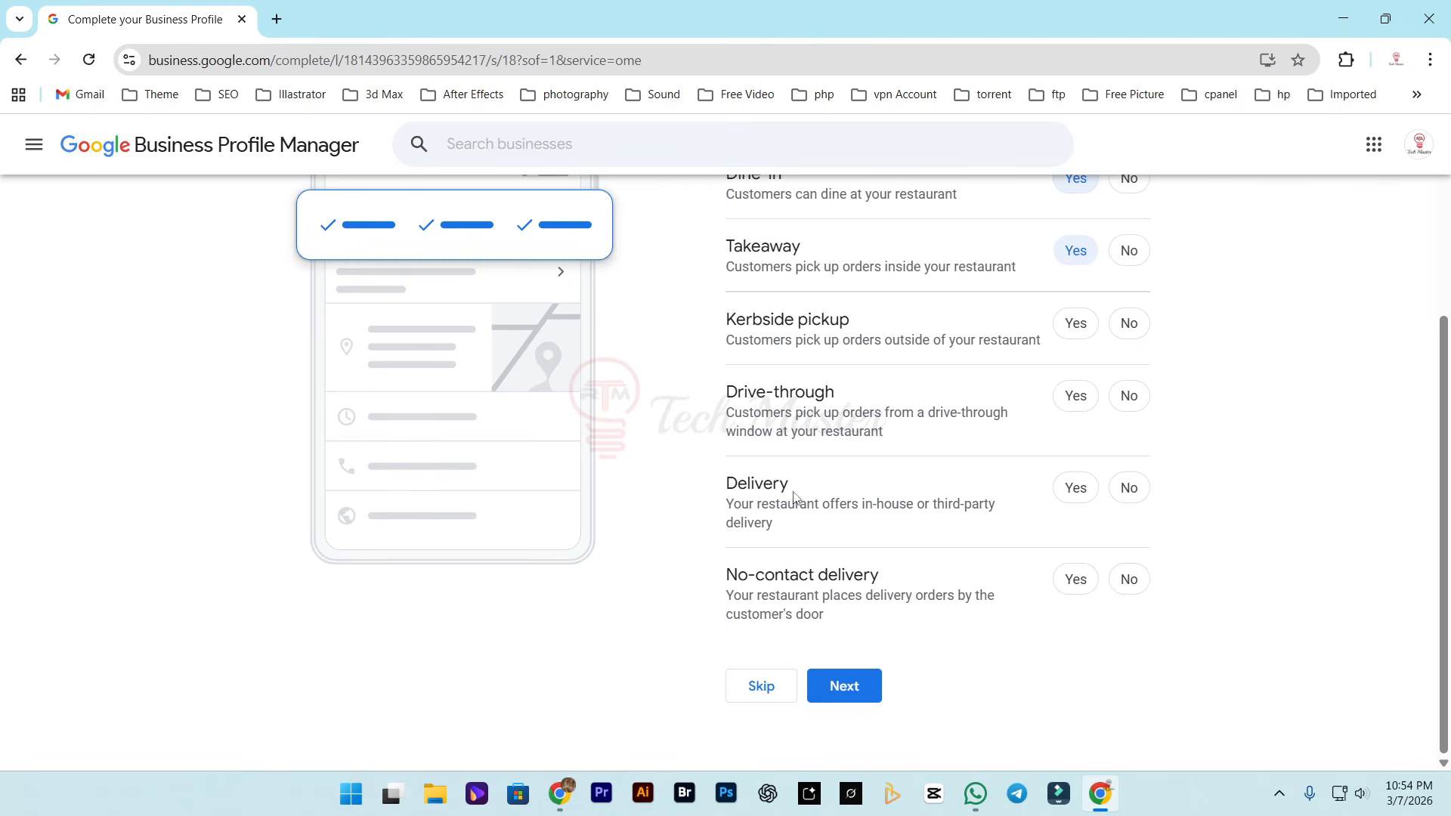
{"action": "left_click", "coordinate": [1084, 497]}
{"action": "scroll", "coordinate": [860, 391], "scroll_direction": "up", "scroll_amount": 1}
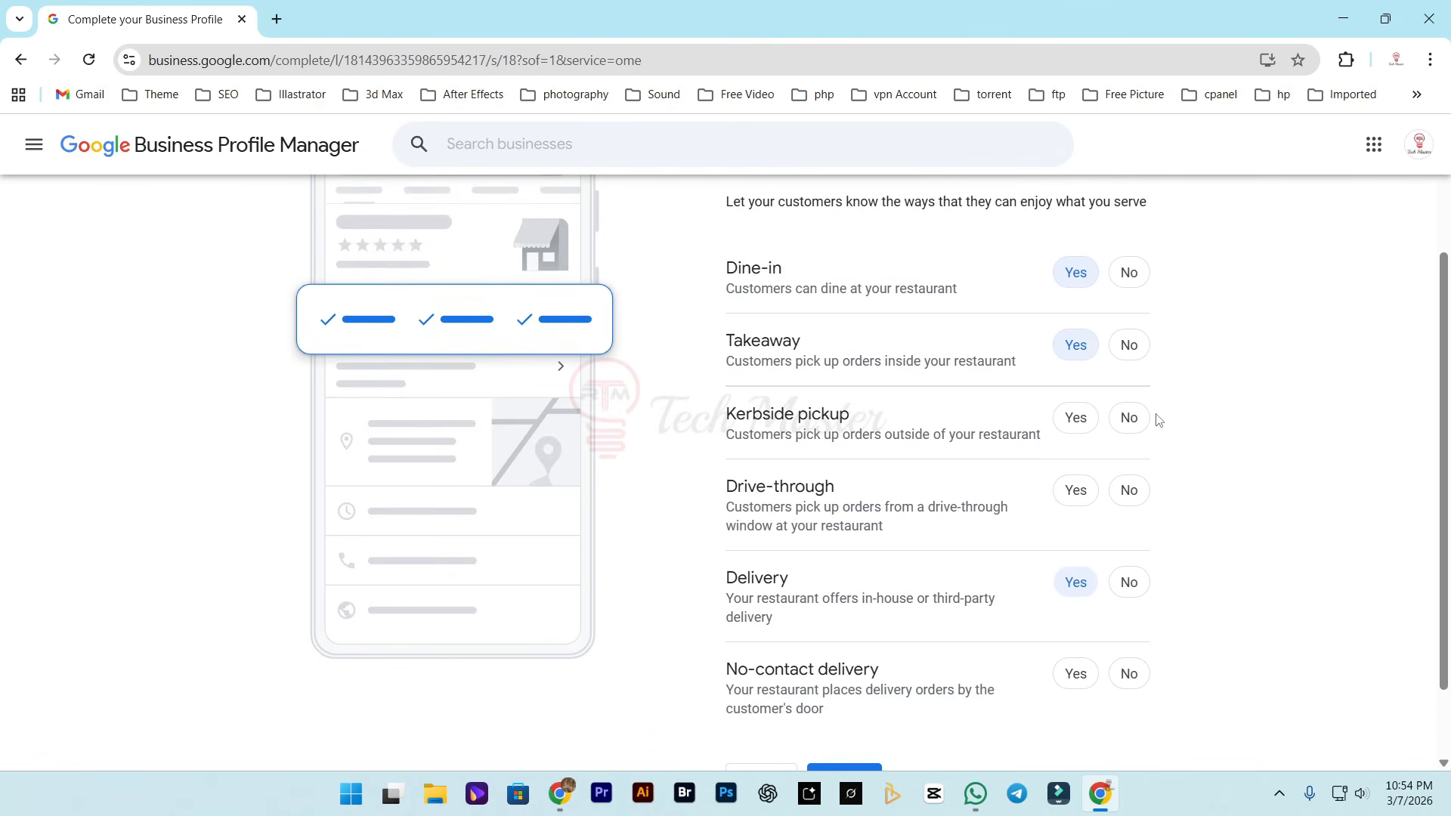
{"action": "scroll", "coordinate": [1119, 512], "scroll_direction": "down", "scroll_amount": 1}
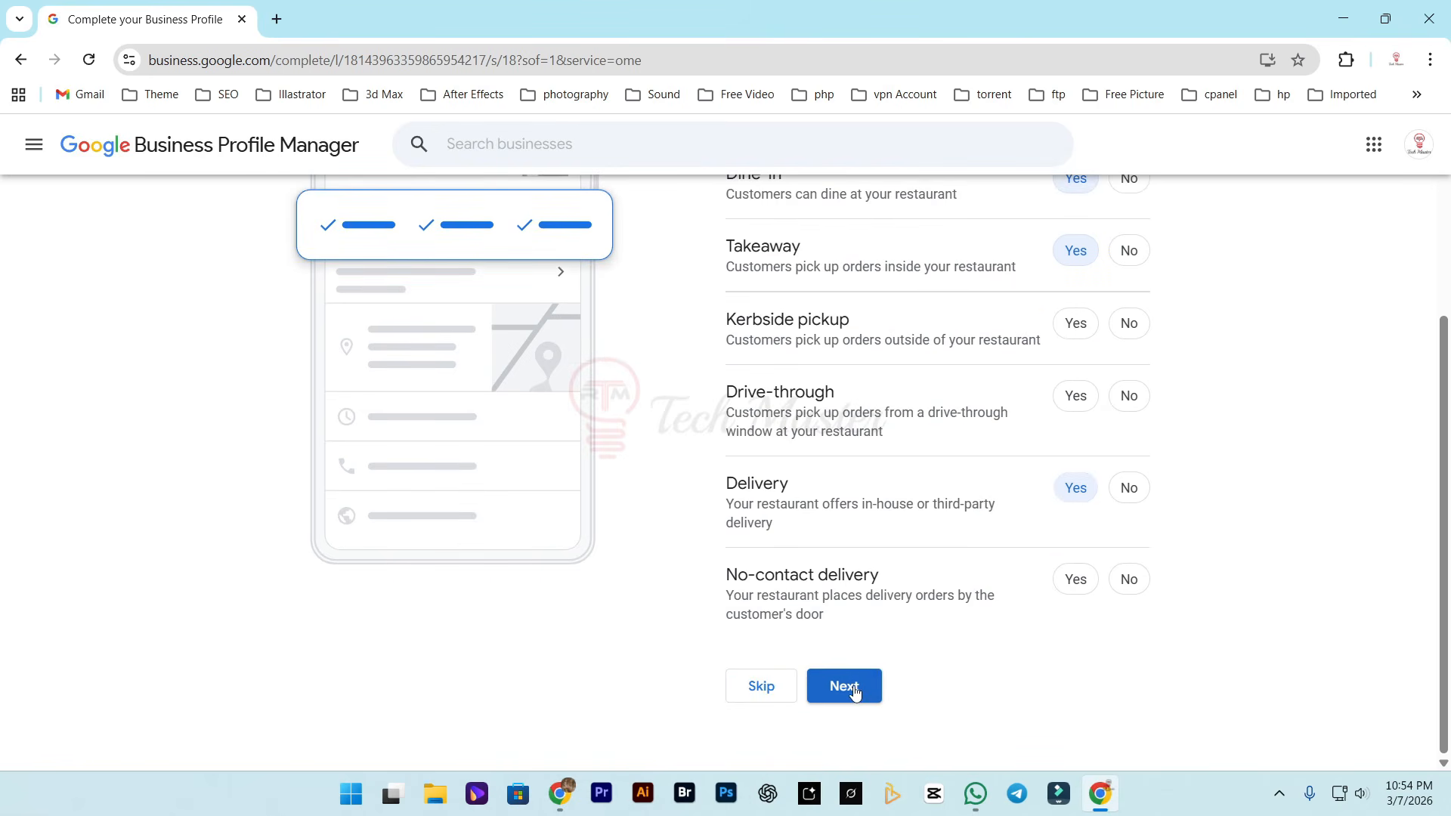
{"action": "left_click", "coordinate": [850, 692]}
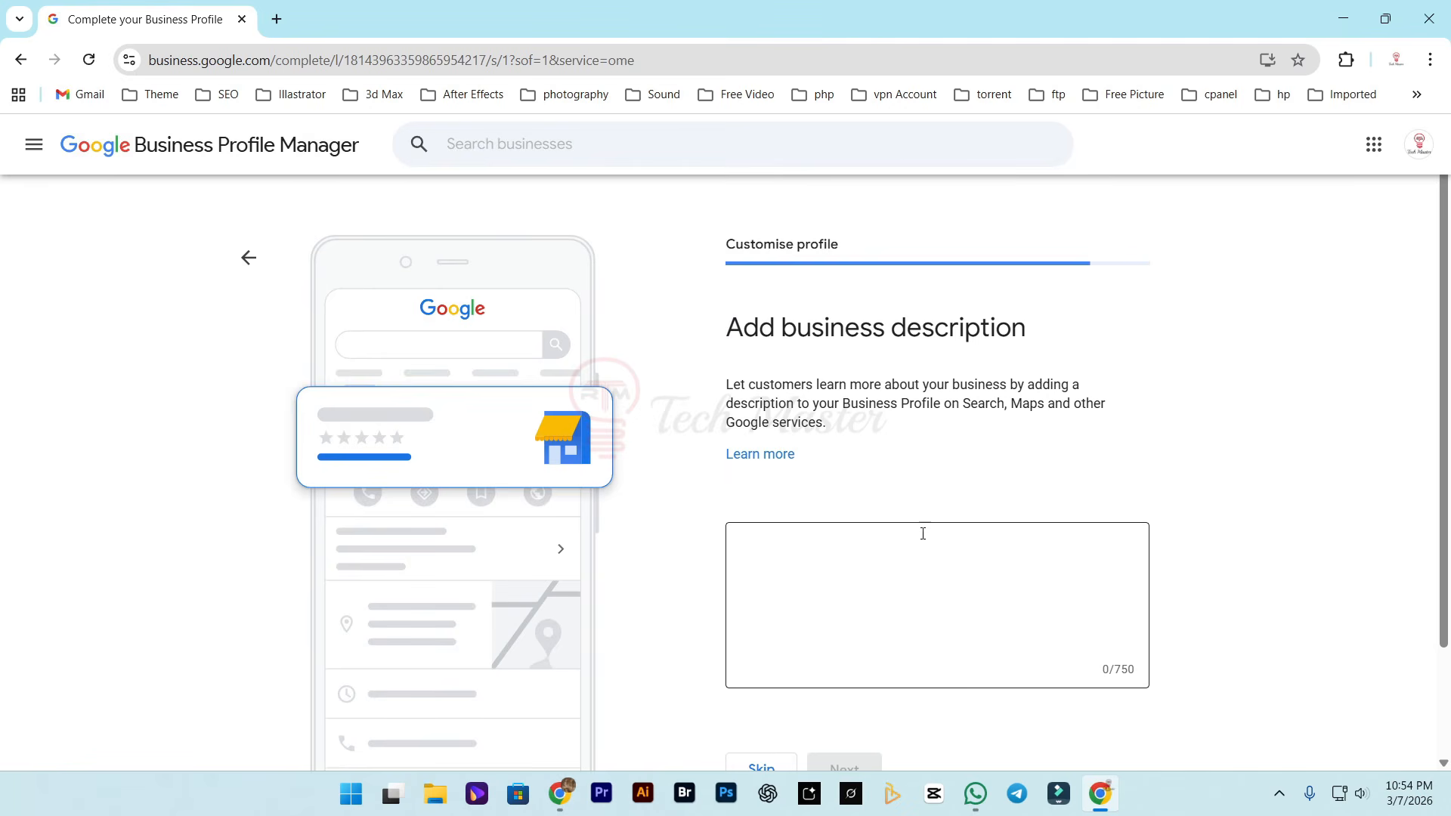
Paste the 254-character Bengali text into the business description box and continue.
{"action": "left_click", "coordinate": [808, 554]}
{"action": "key", "text": "ctrl+v"}
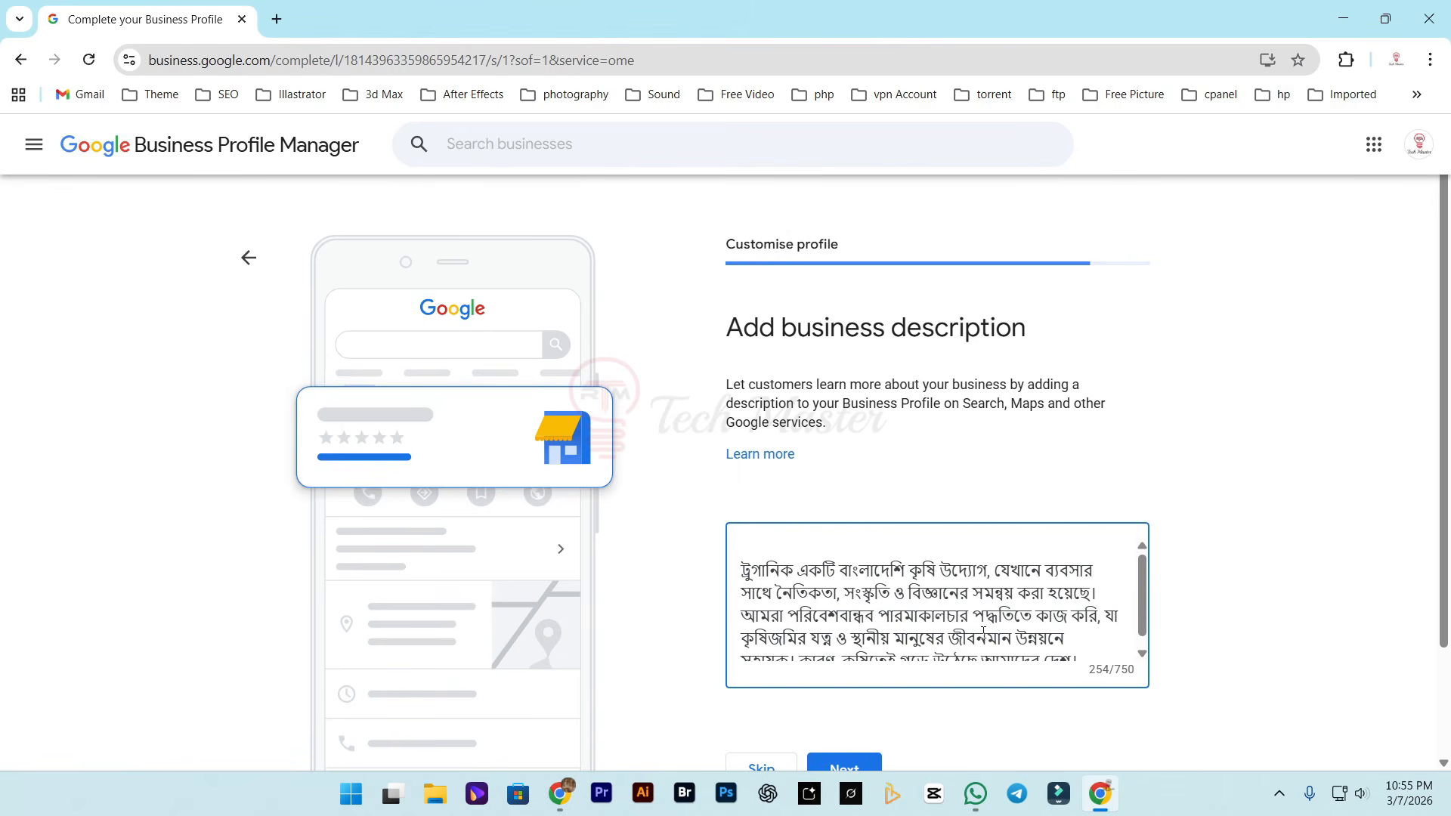
{"action": "scroll", "coordinate": [1047, 604], "scroll_direction": "down", "scroll_amount": 1}
{"action": "scroll", "coordinate": [1159, 577], "scroll_direction": "down", "scroll_amount": 2}
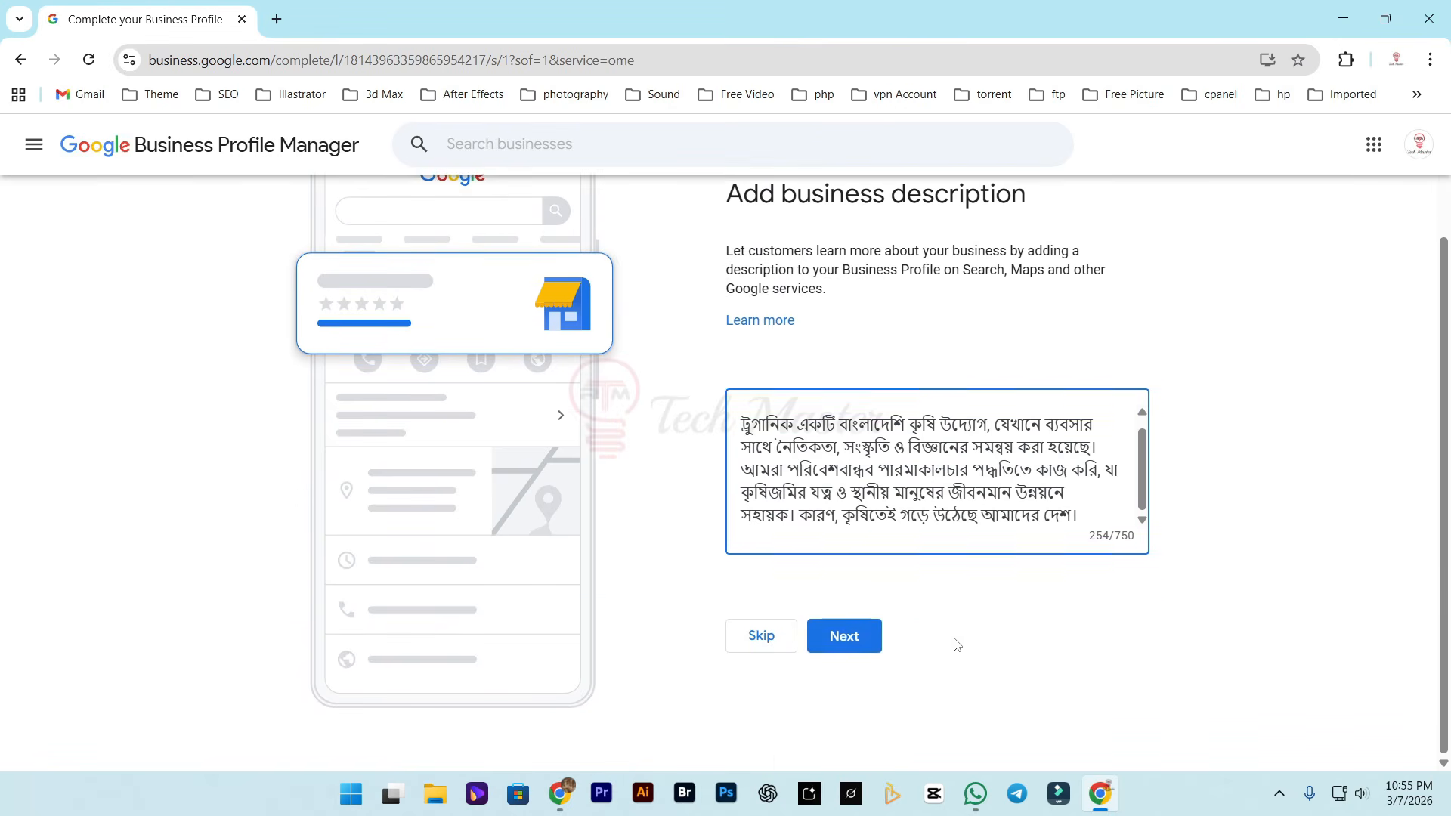
{"action": "left_click", "coordinate": [847, 636]}
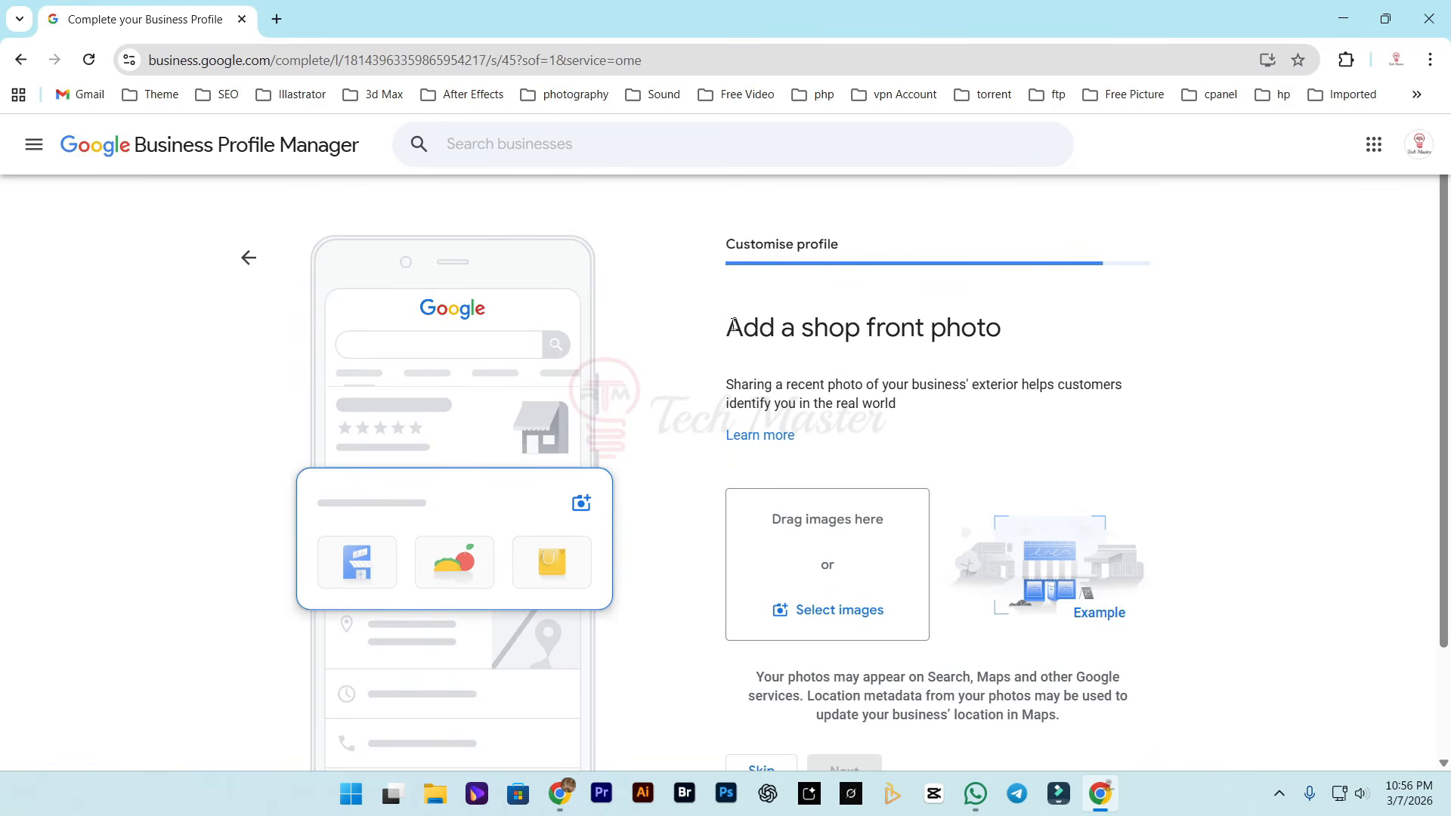
Upload 2025-12-03.jpg from the Desktop as the shop front photo and continue.
{"action": "left_click_drag", "start_coordinate": [733, 326], "coordinate": [1010, 333]}
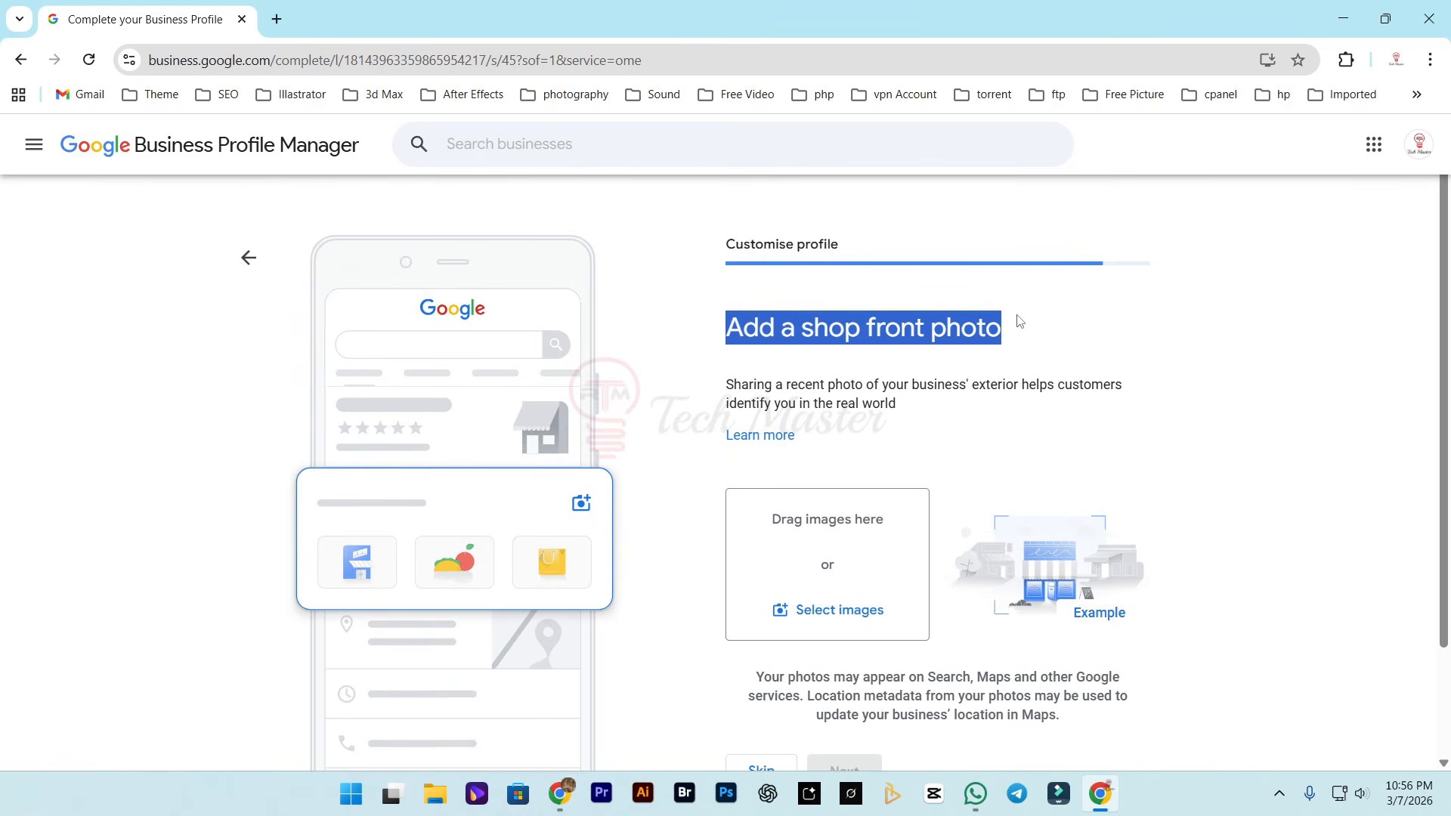
{"action": "left_click", "coordinate": [733, 323]}
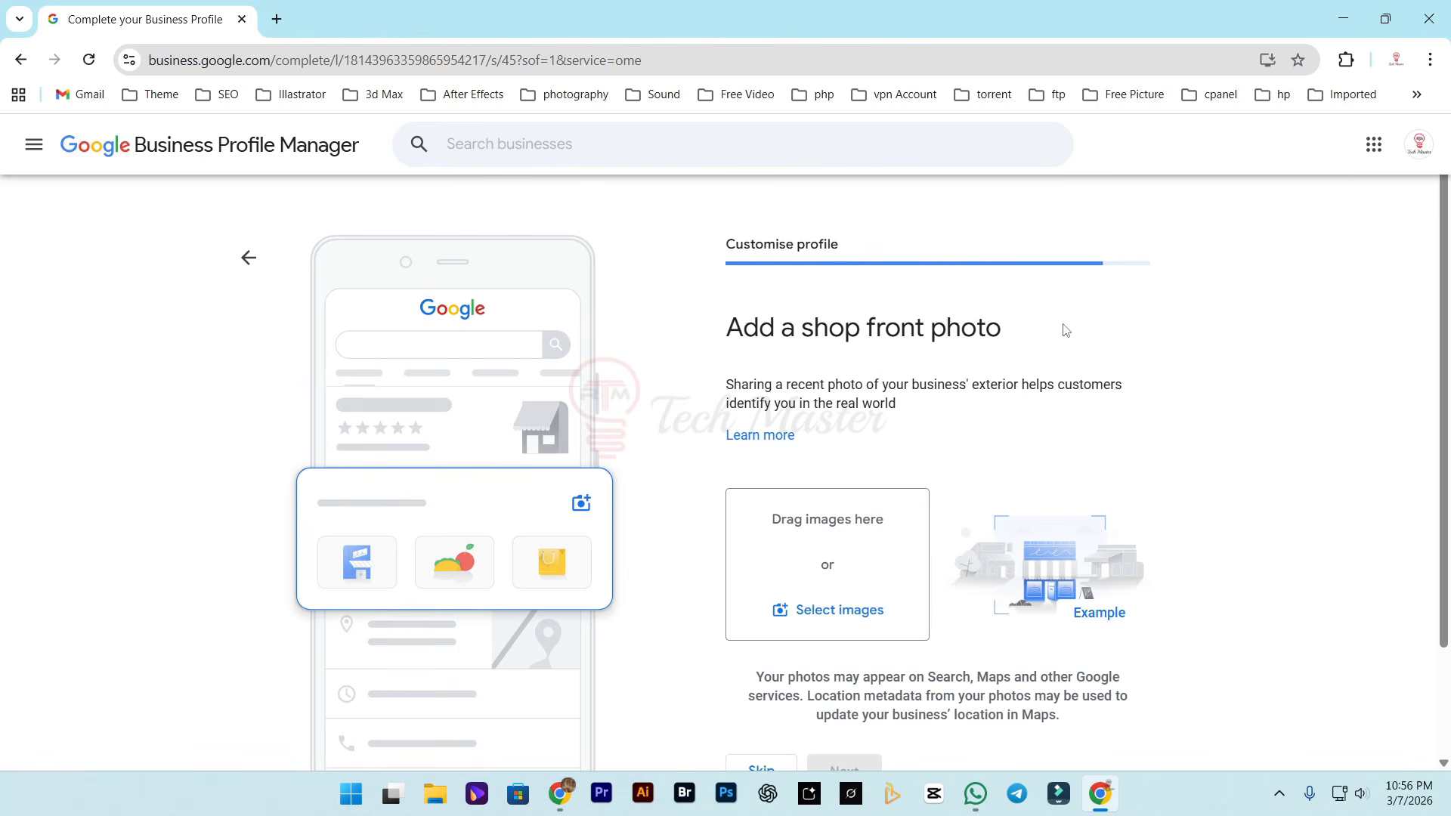
{"action": "left_click", "coordinate": [839, 614]}
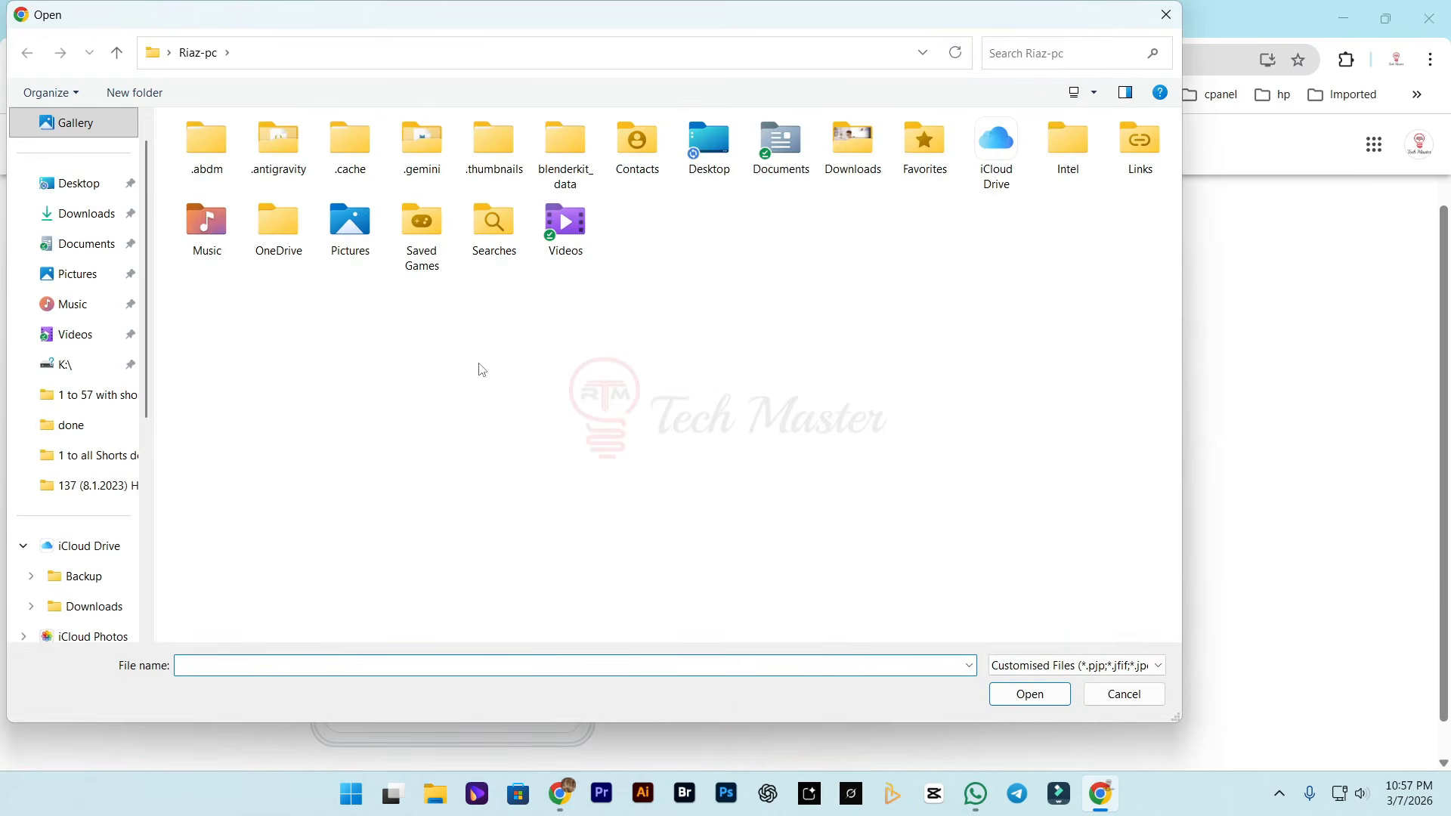
{"action": "left_click", "coordinate": [99, 187]}
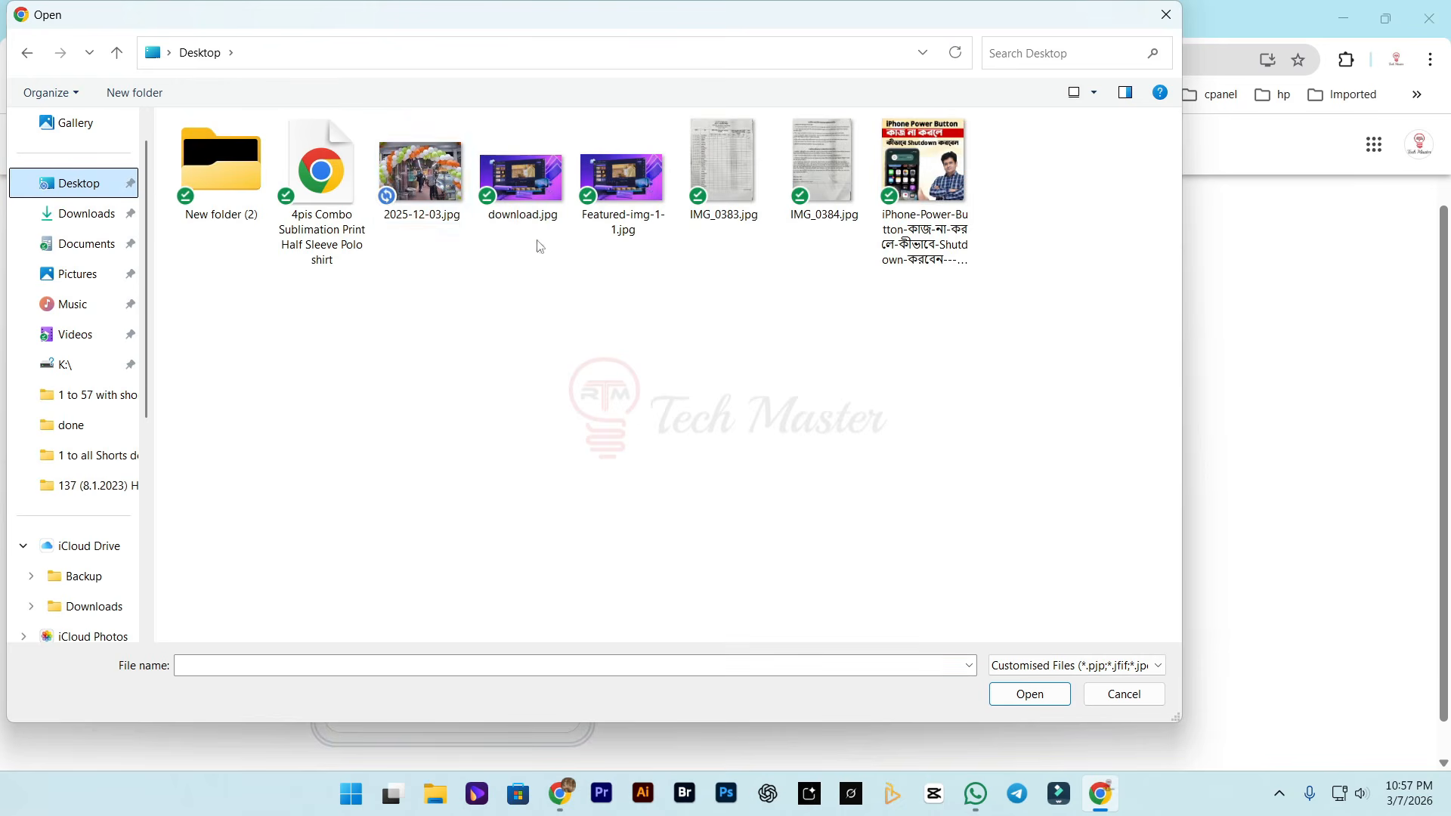
{"action": "left_click", "coordinate": [427, 187]}
{"action": "left_click", "coordinate": [1030, 699]}
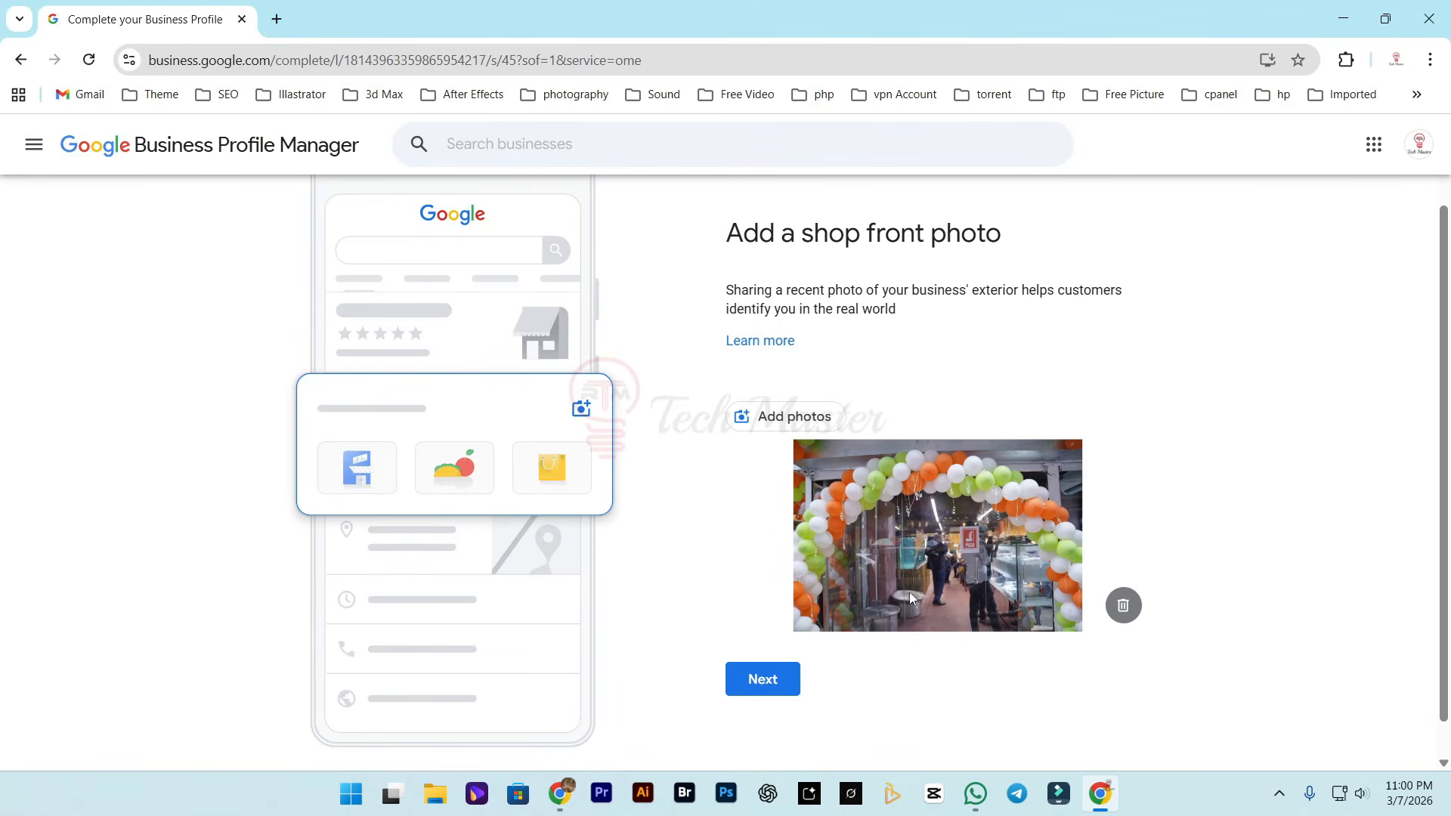
{"action": "left_click", "coordinate": [764, 682]}
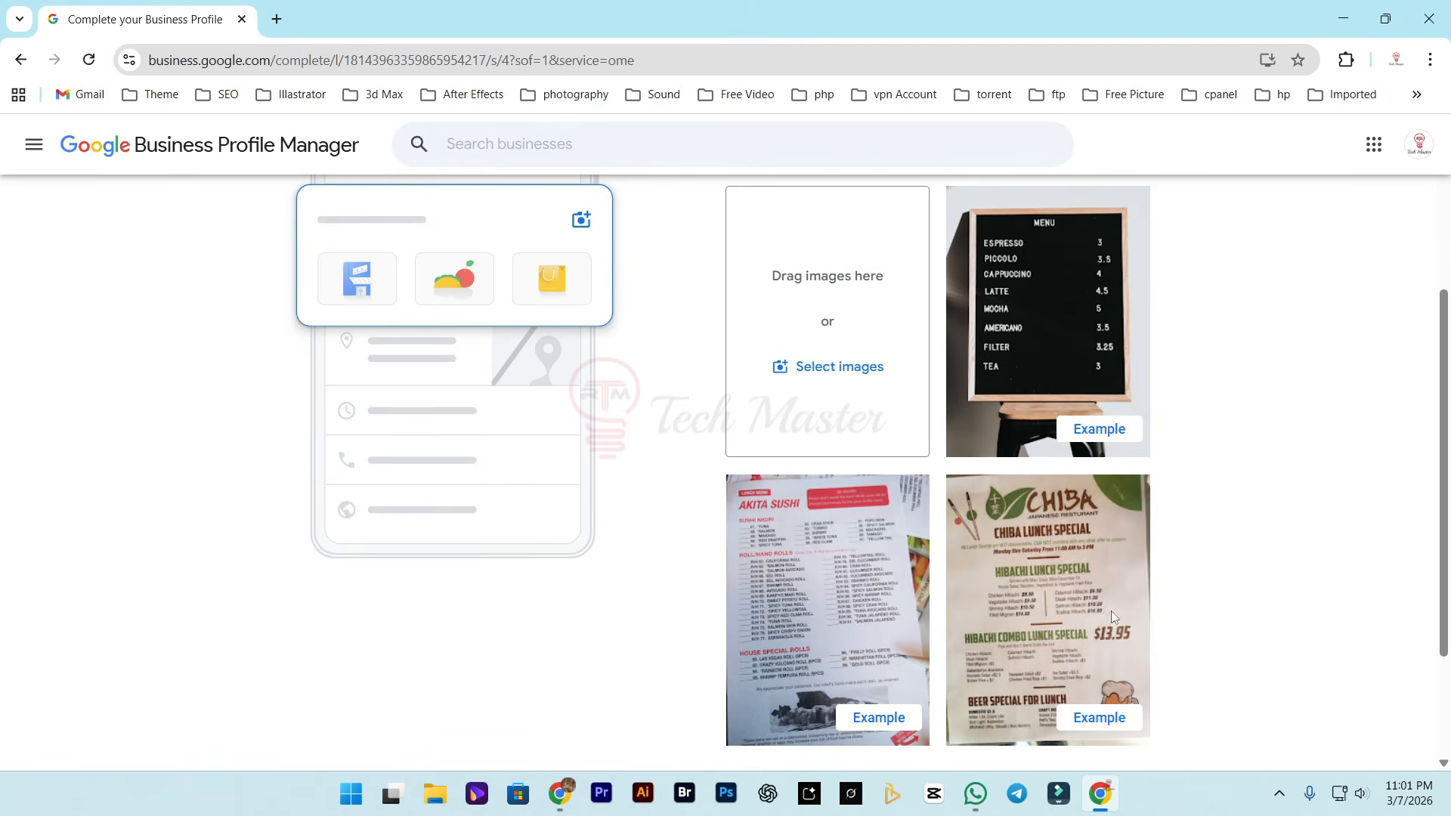
Upload a menu flyer image from the computer's Pictures folder as the menu photo.
{"action": "scroll", "coordinate": [955, 476], "scroll_direction": "down", "scroll_amount": 2}
{"action": "scroll", "coordinate": [969, 484], "scroll_direction": "up", "scroll_amount": 1}
{"action": "scroll", "coordinate": [971, 488], "scroll_direction": "up", "scroll_amount": 2}
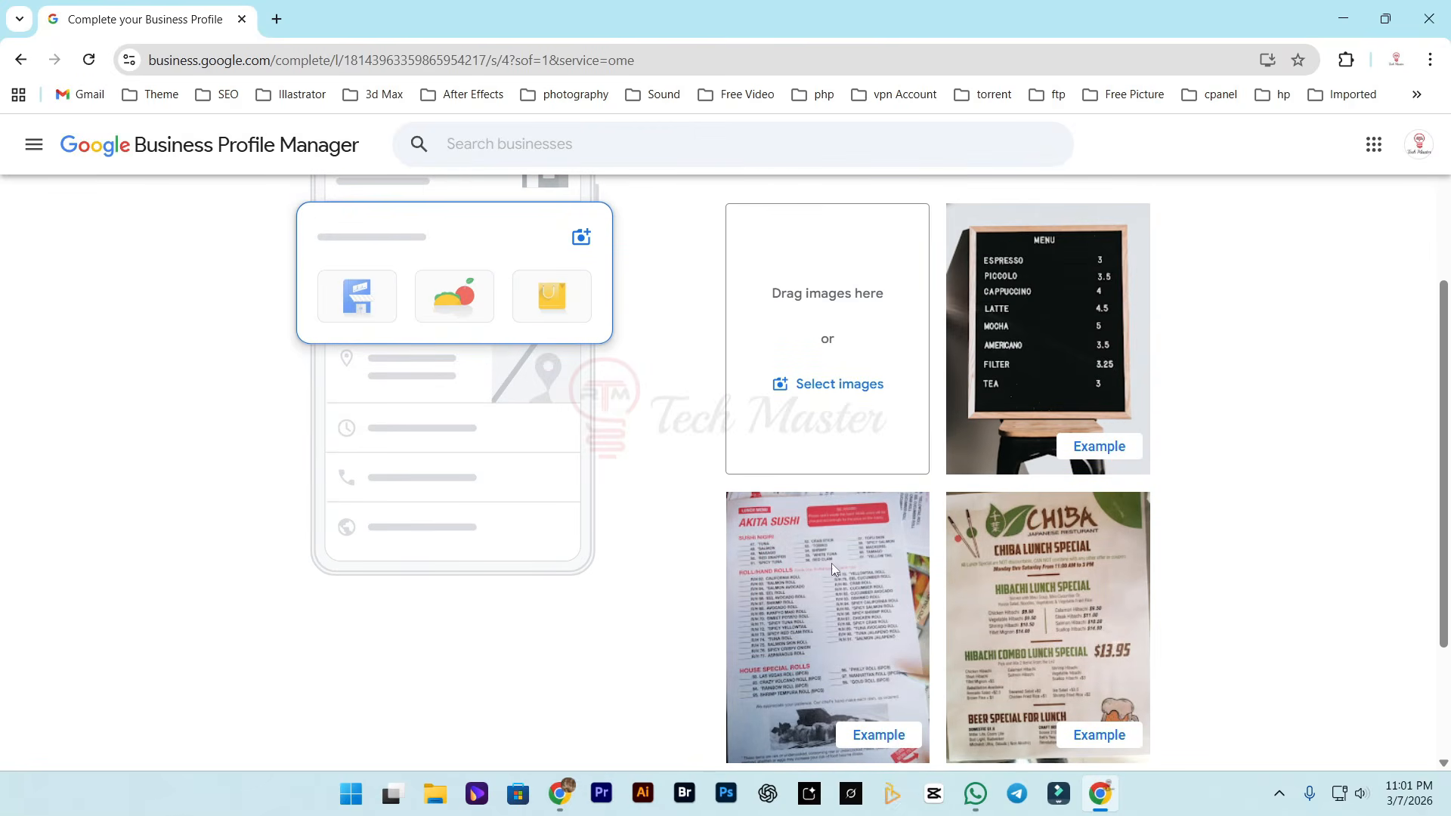
{"action": "scroll", "coordinate": [818, 536], "scroll_direction": "down", "scroll_amount": 3}
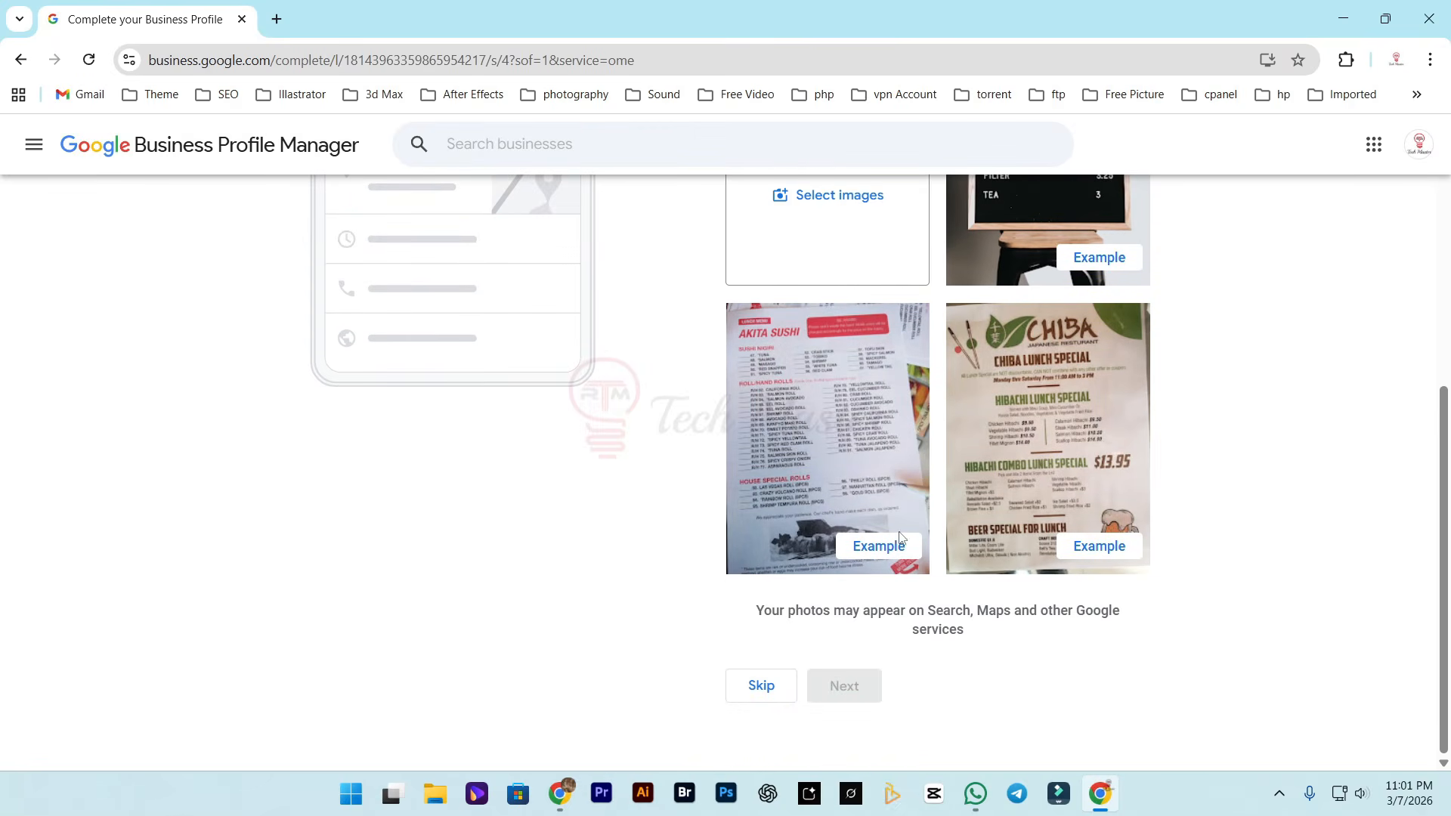
{"action": "scroll", "coordinate": [899, 536], "scroll_direction": "up", "scroll_amount": 3}
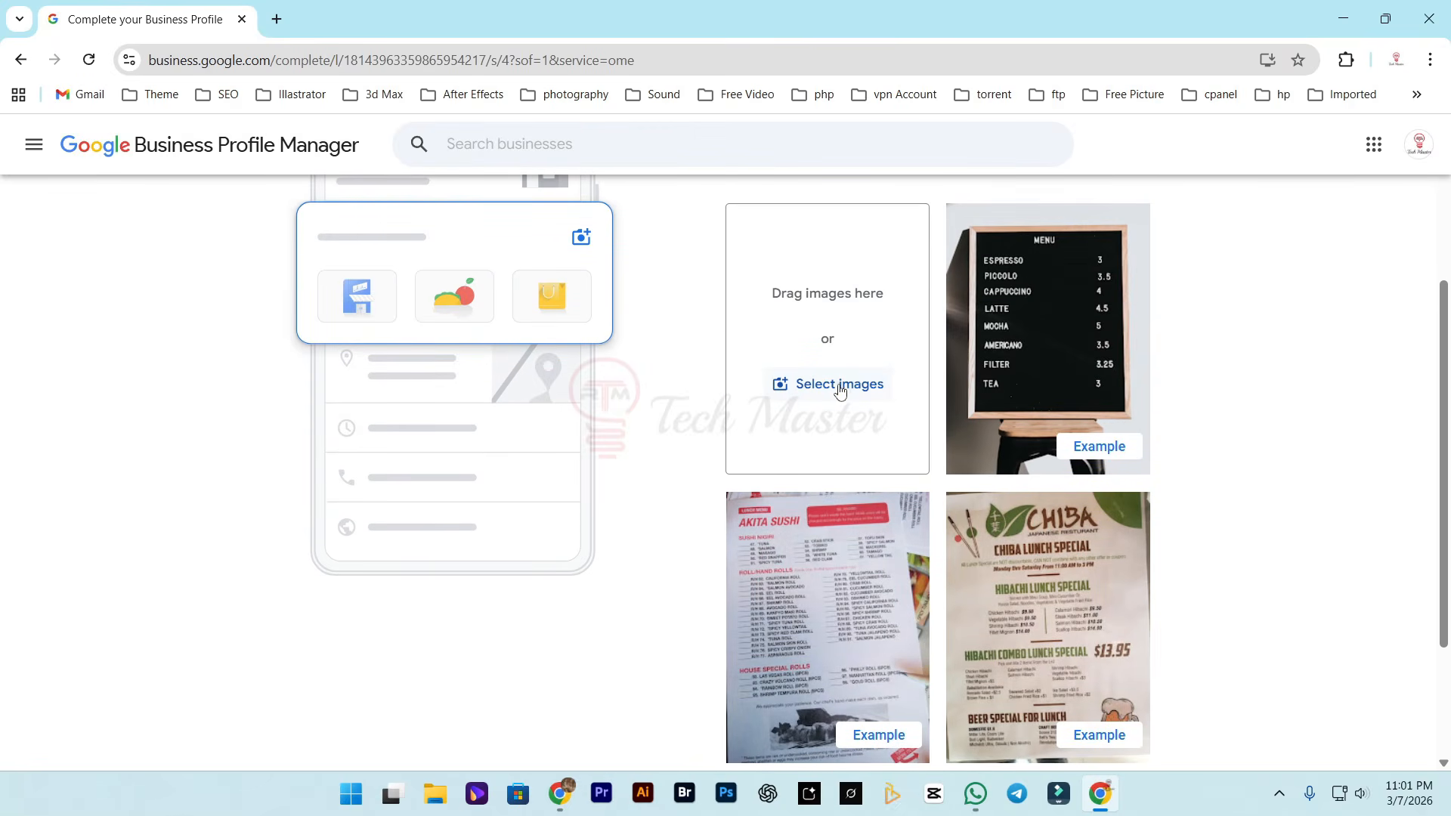
{"action": "left_click", "coordinate": [840, 386]}
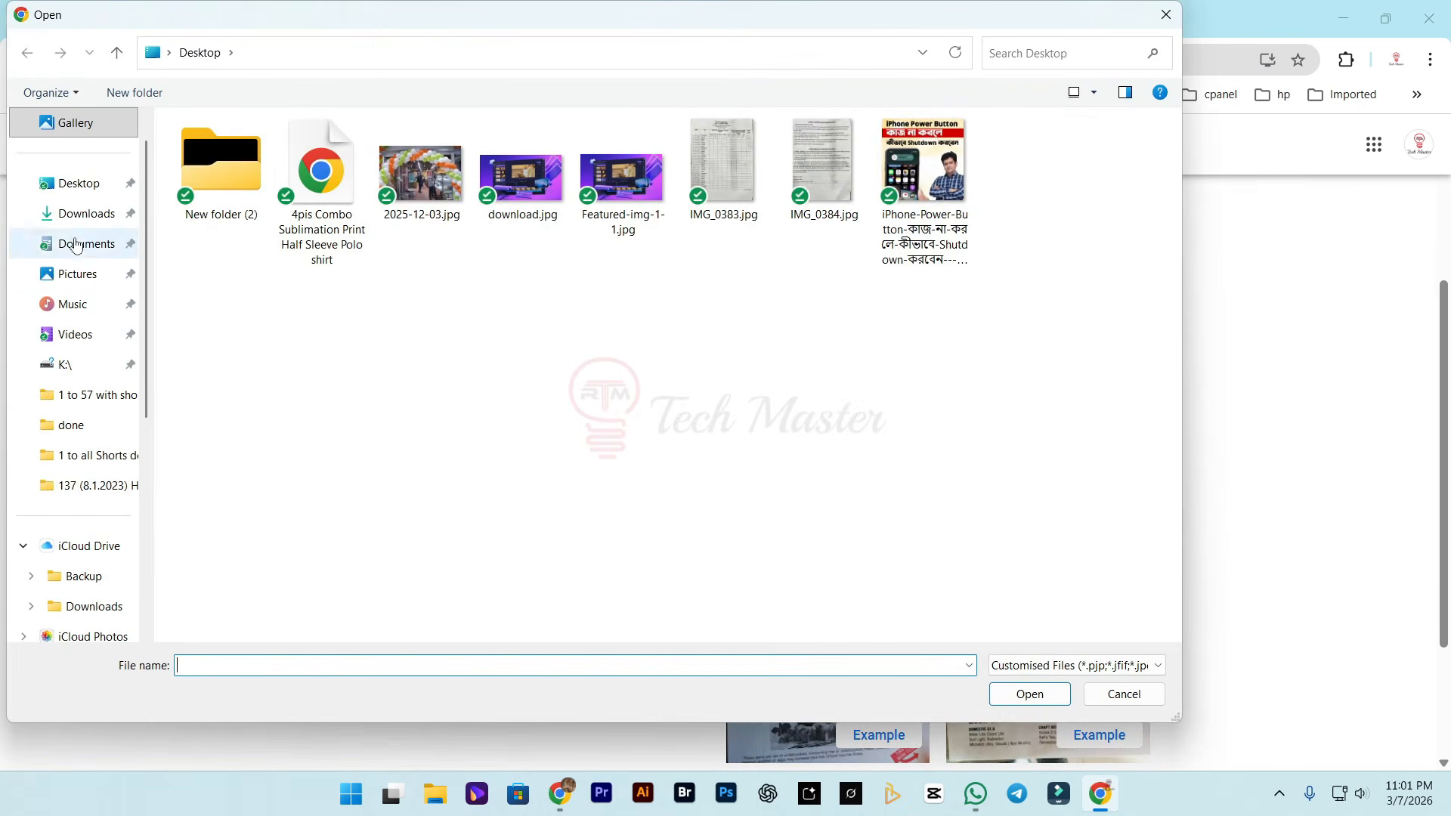
{"action": "left_click", "coordinate": [76, 219]}
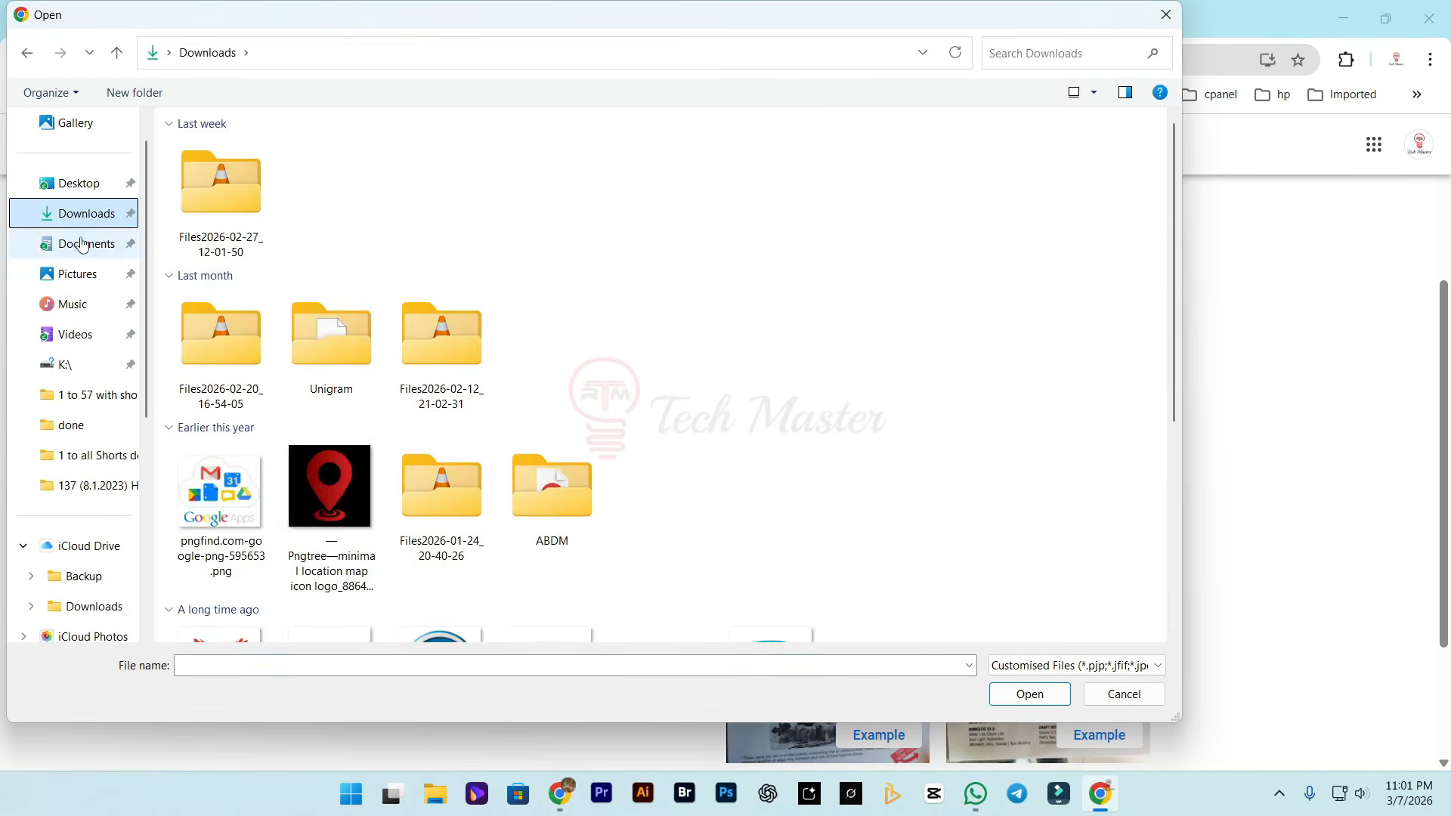
{"action": "left_click", "coordinate": [82, 244]}
{"action": "left_click", "coordinate": [74, 275]}
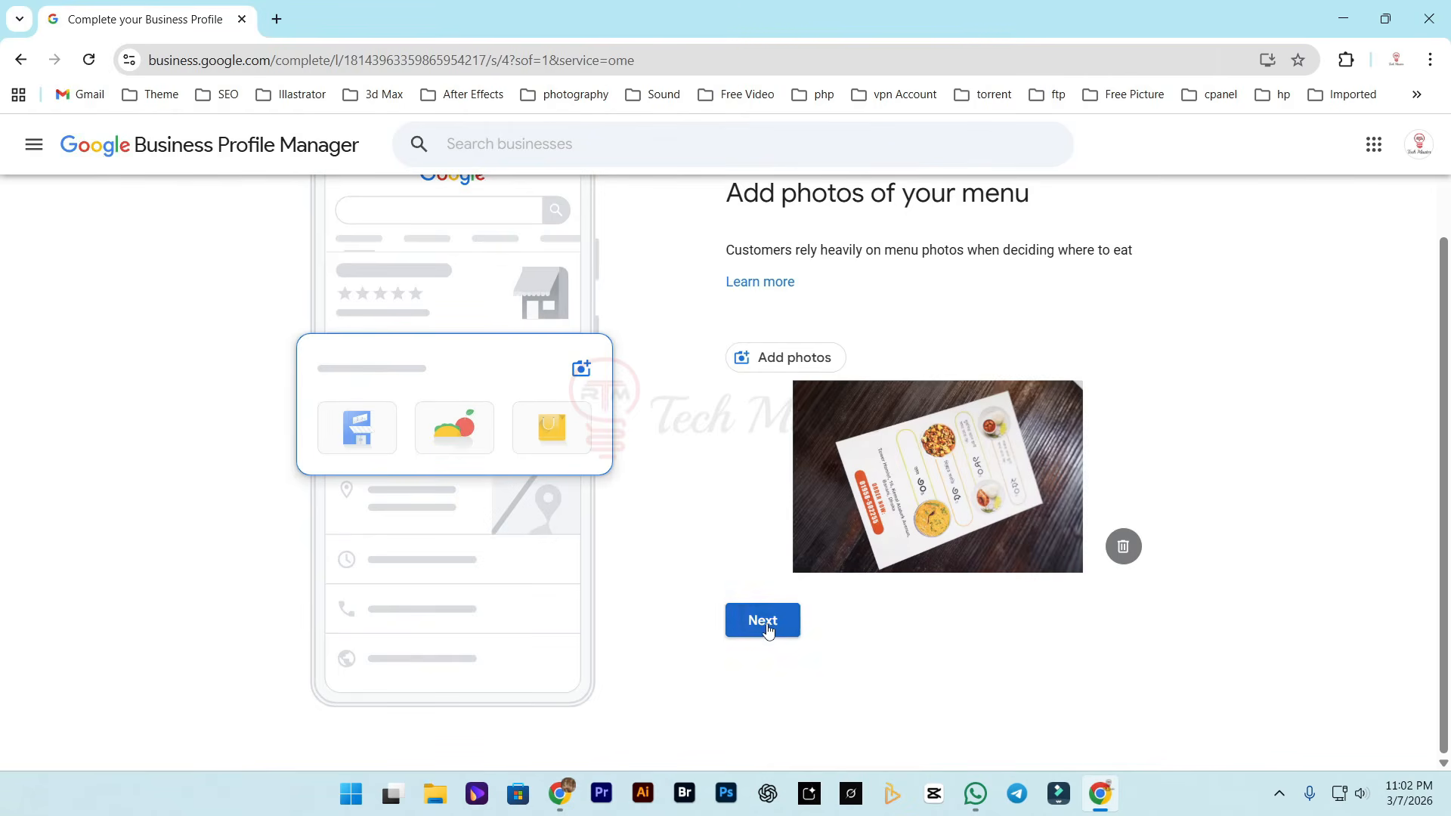
{"action": "left_click", "coordinate": [763, 621]}
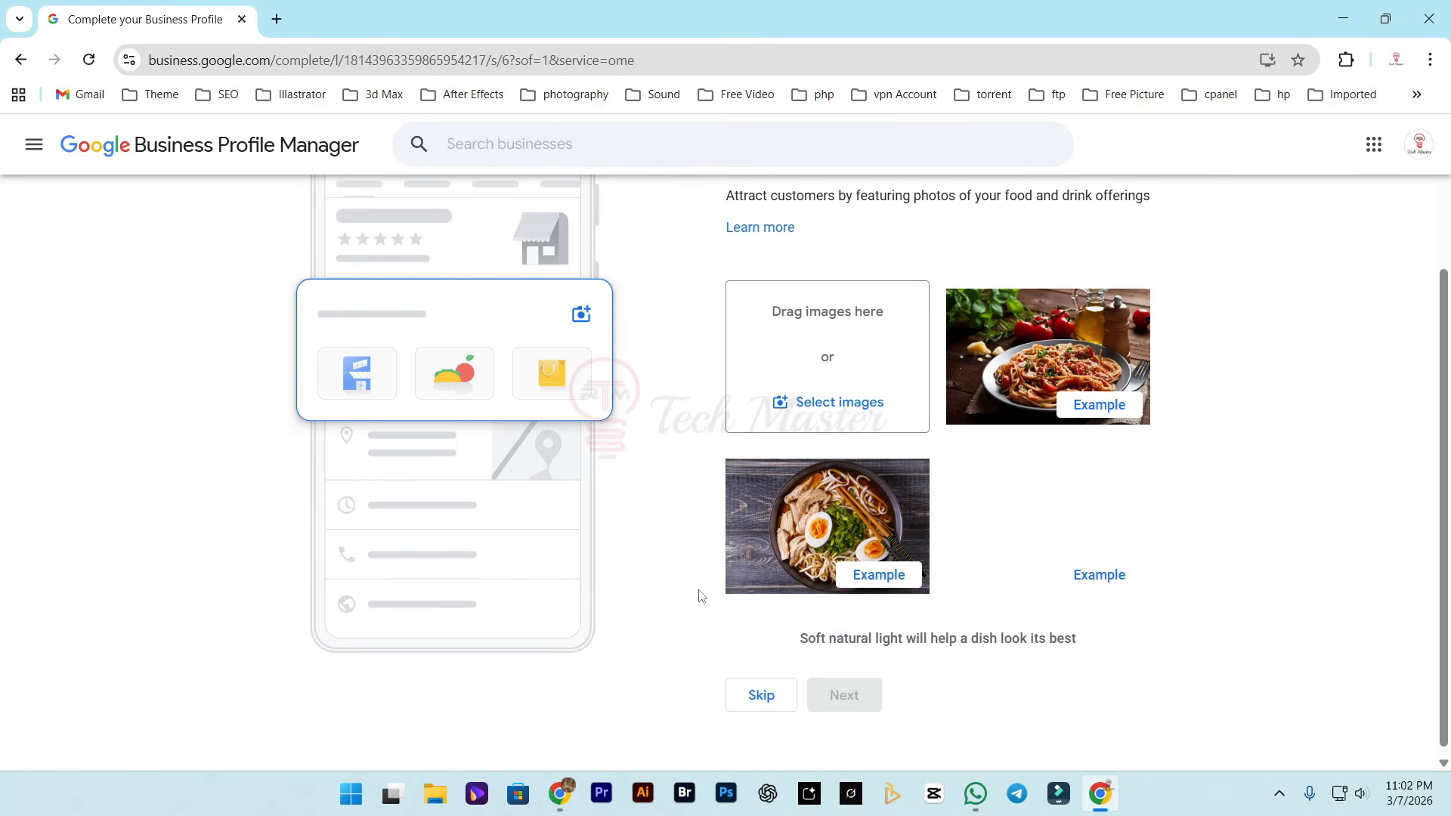
Upload the restaurant photo for the dishes step and continue to the advertising offer.
{"action": "left_click", "coordinate": [854, 418]}
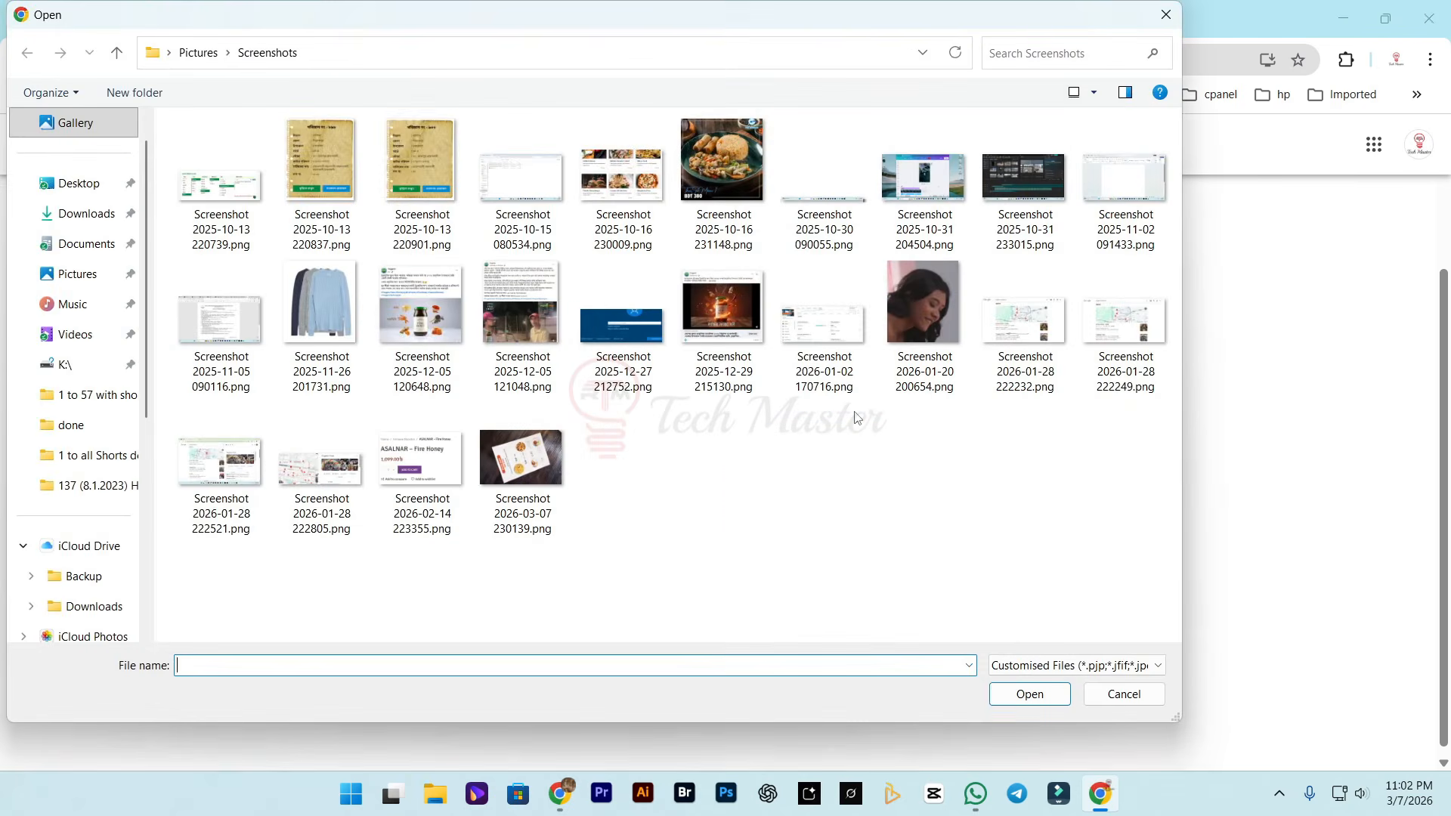
{"action": "double_click", "coordinate": [847, 440]}
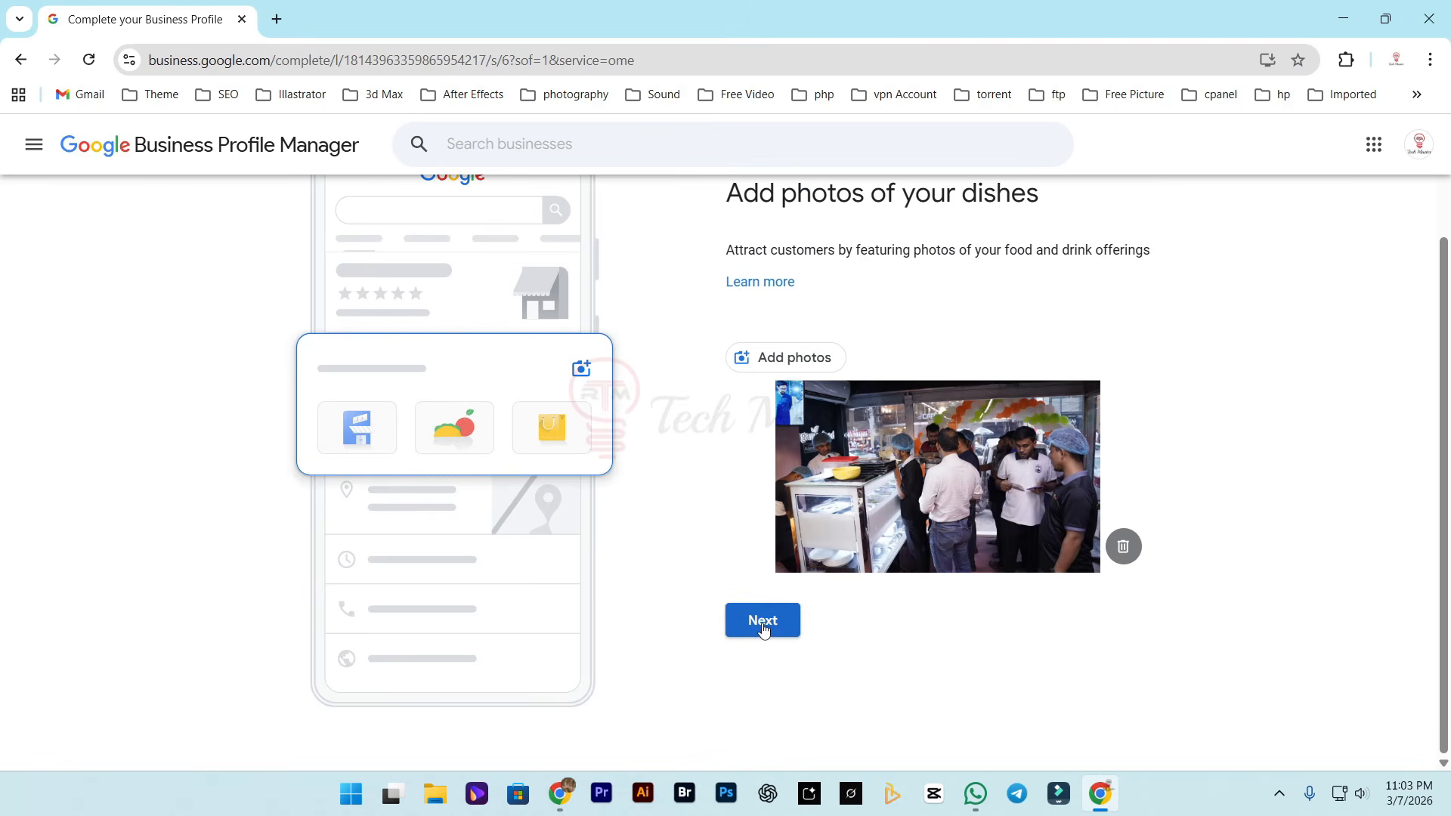
{"action": "left_click", "coordinate": [763, 629]}
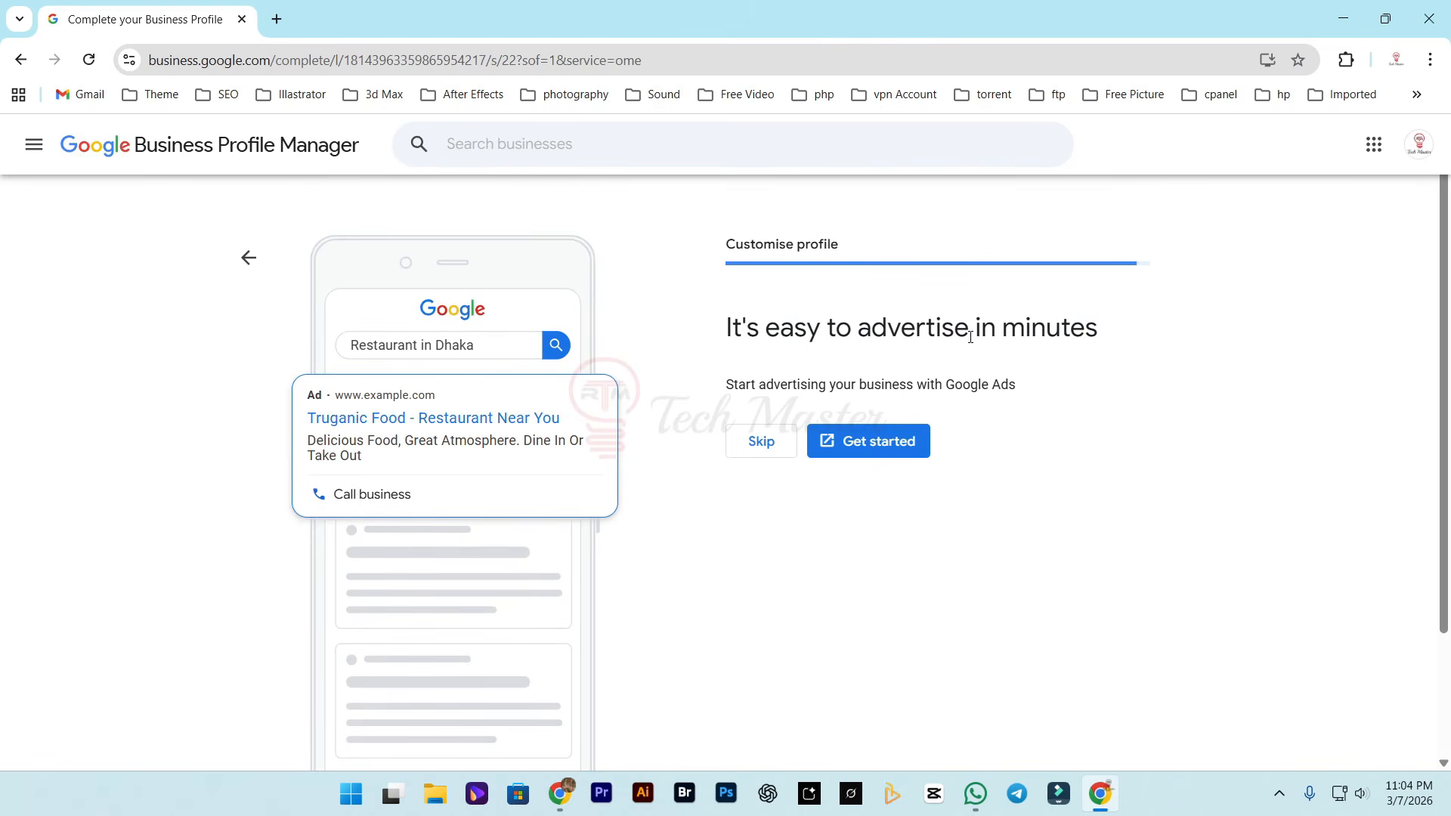
Skip the Google Ads offer and confirm the verification notice to open the profile in Google Search.
{"action": "double_click", "coordinate": [792, 327]}
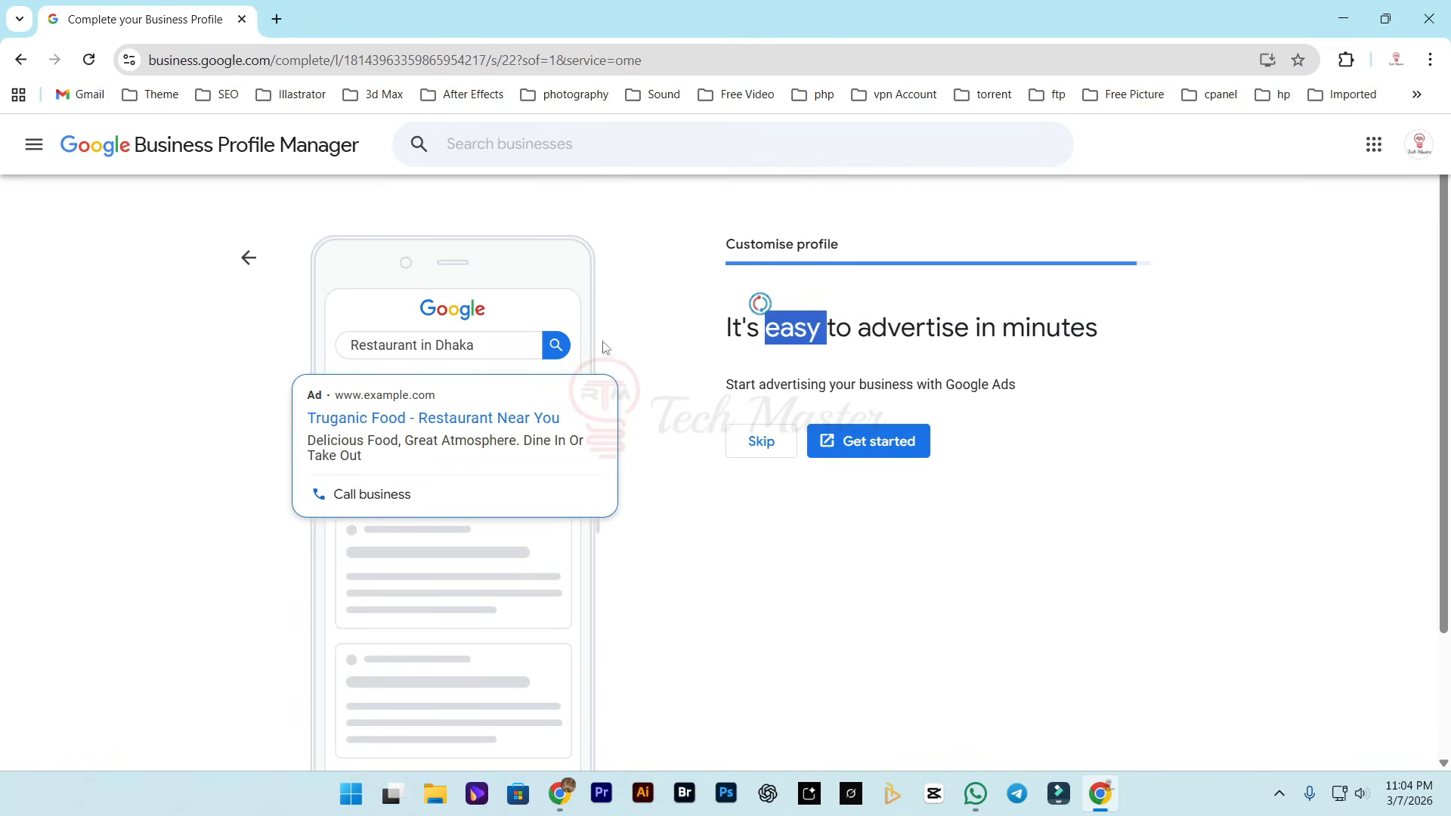
{"action": "left_click", "coordinate": [847, 361]}
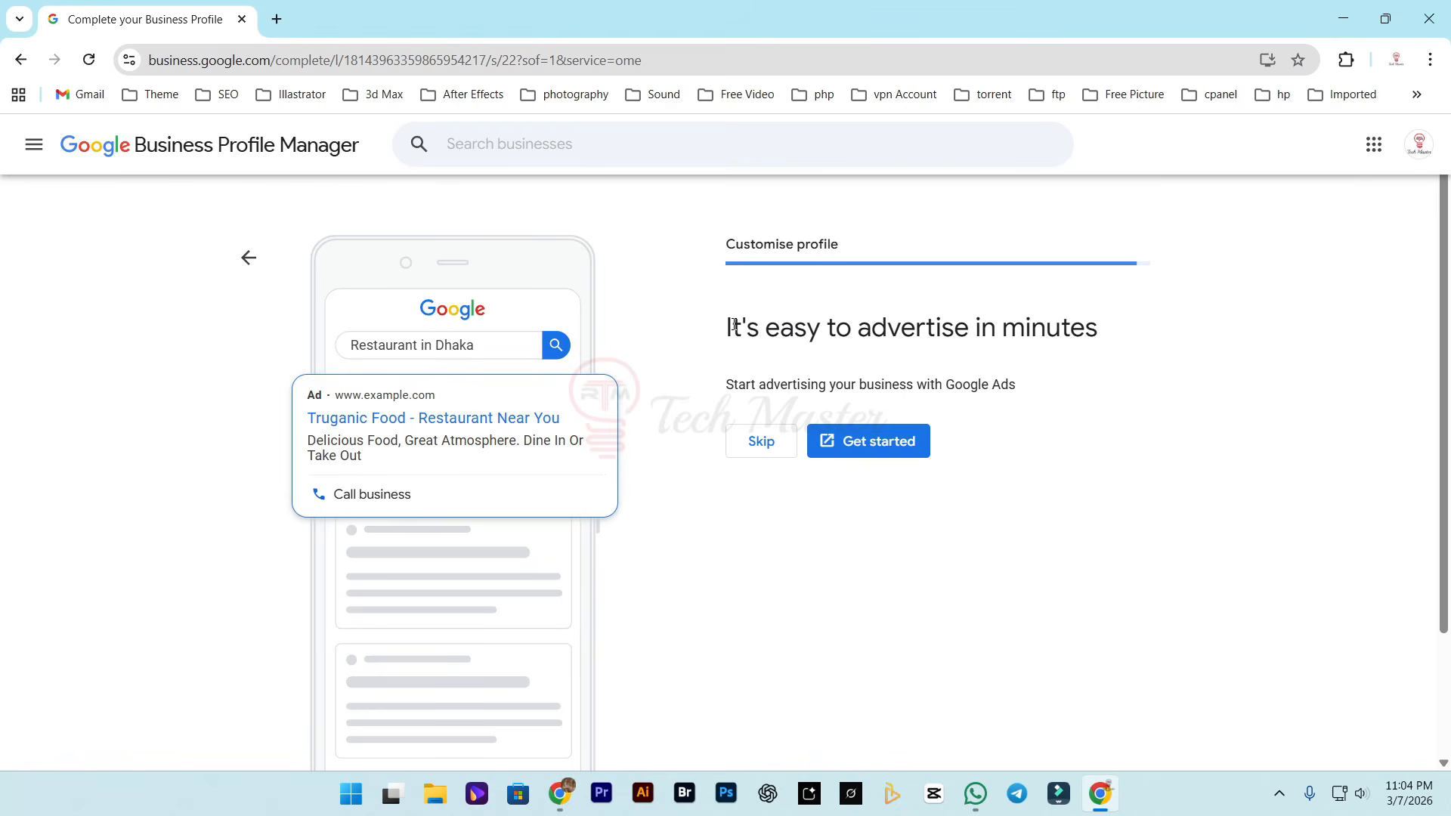
{"action": "left_click", "coordinate": [765, 446]}
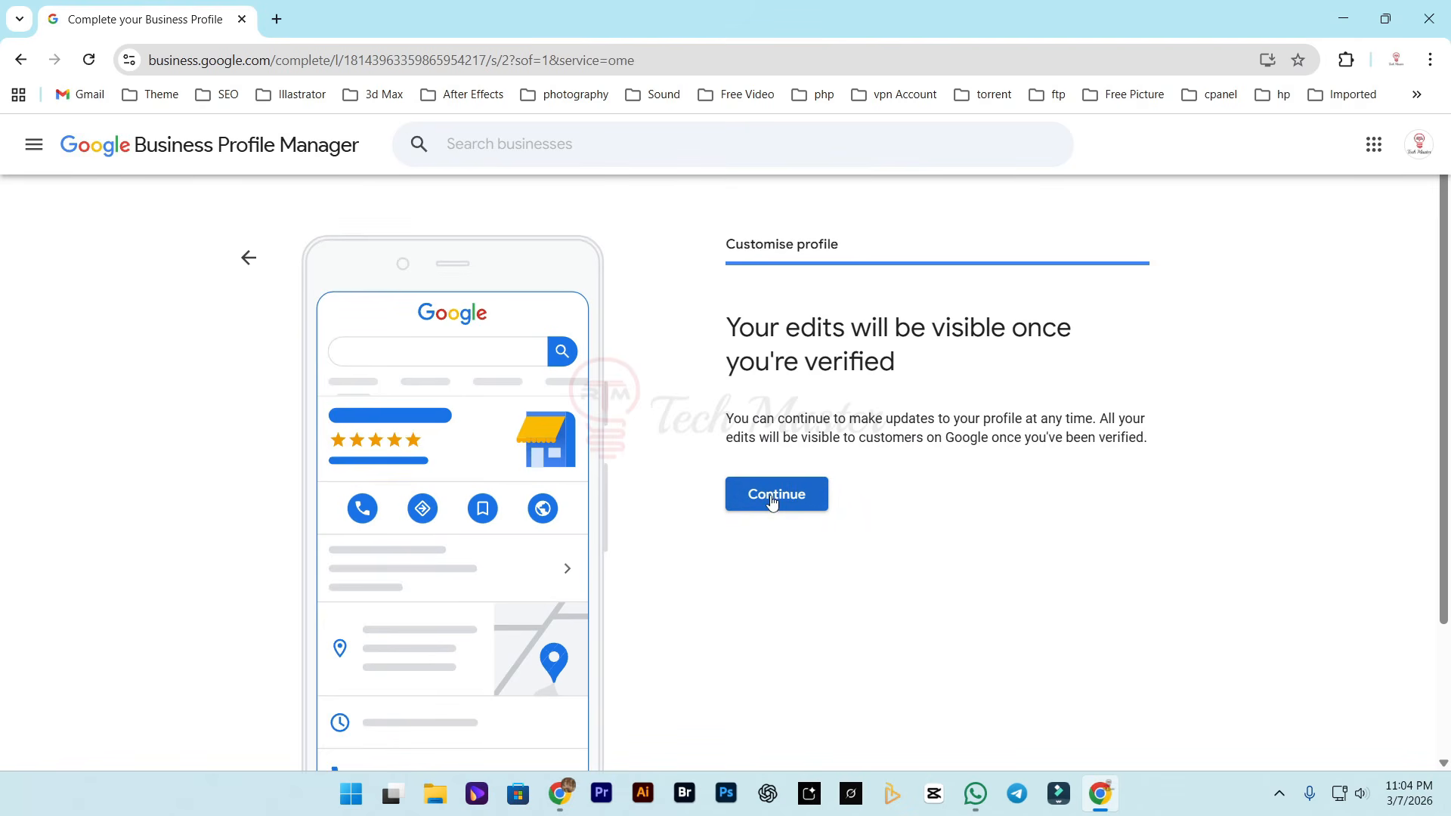
{"action": "left_click", "coordinate": [772, 502]}
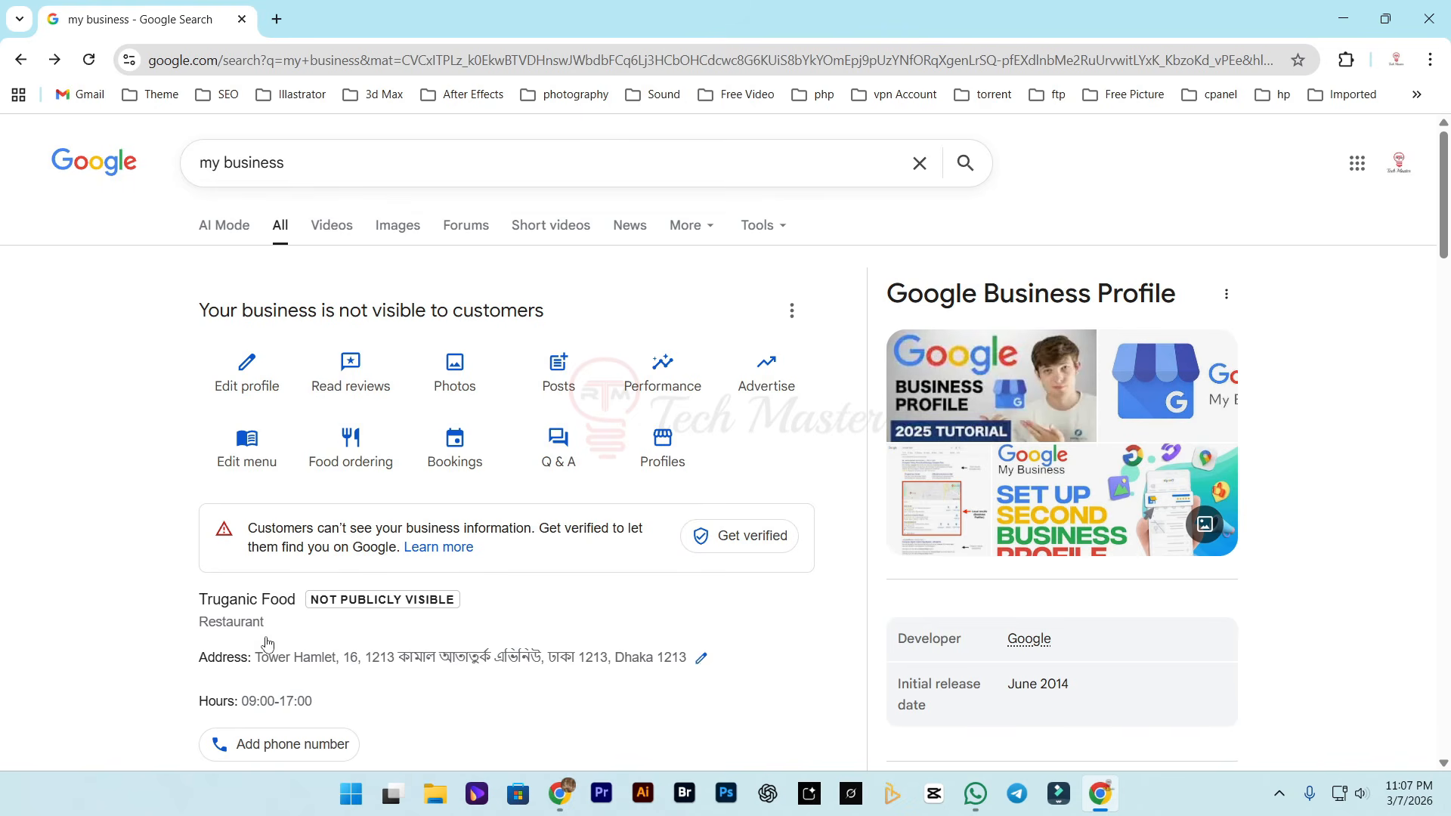
Highlight the business name Truganic Food in the Google Search business panel.
{"action": "left_click_drag", "start_coordinate": [297, 599], "coordinate": [199, 605]}
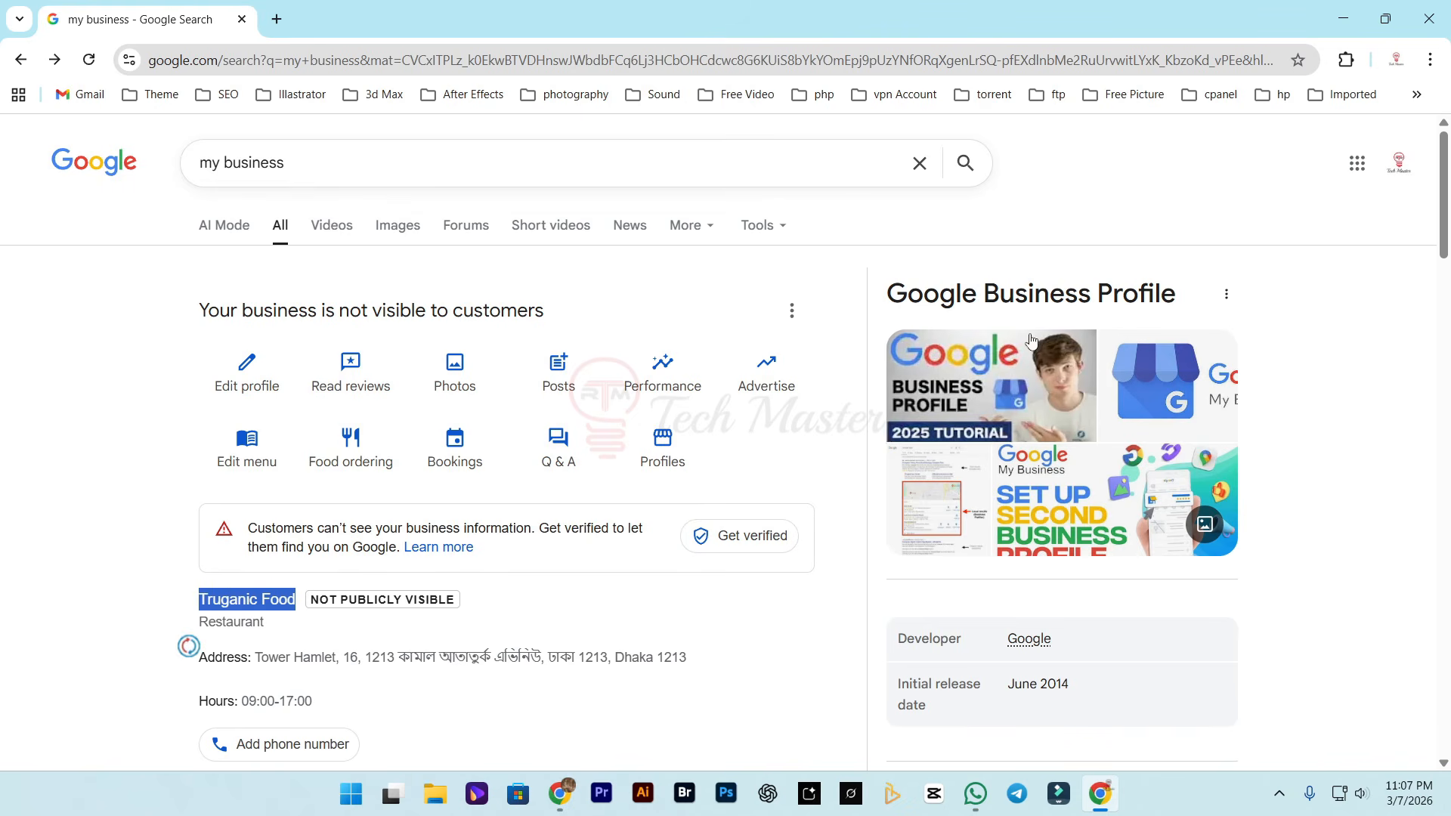